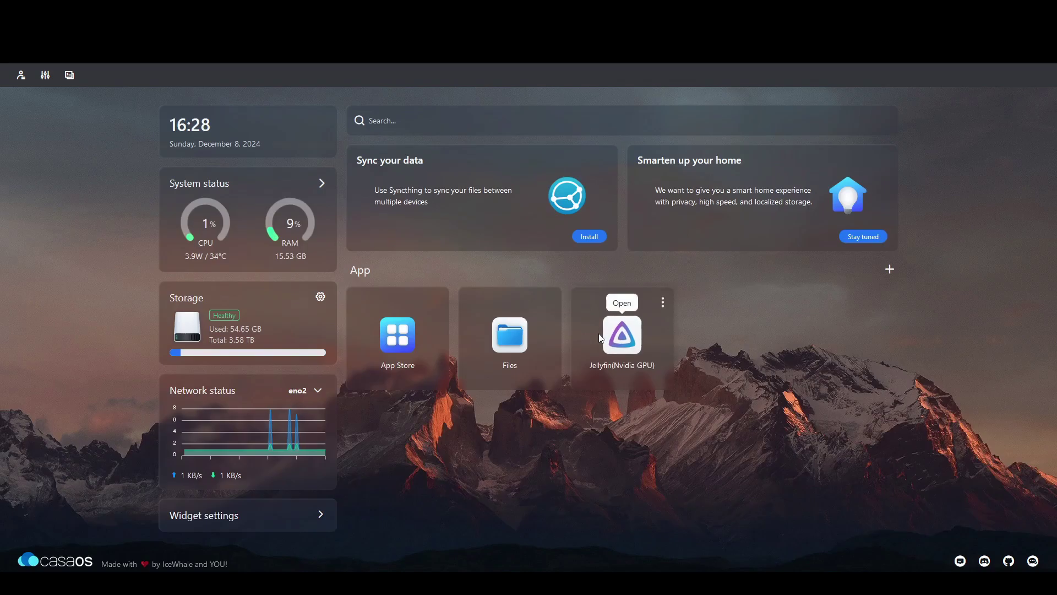
- Open Jellyfin from the CasaOS dashboard and play Spider-Man: Into the Spider-Verse
{"action": "left_click", "coordinate": [619, 338]}
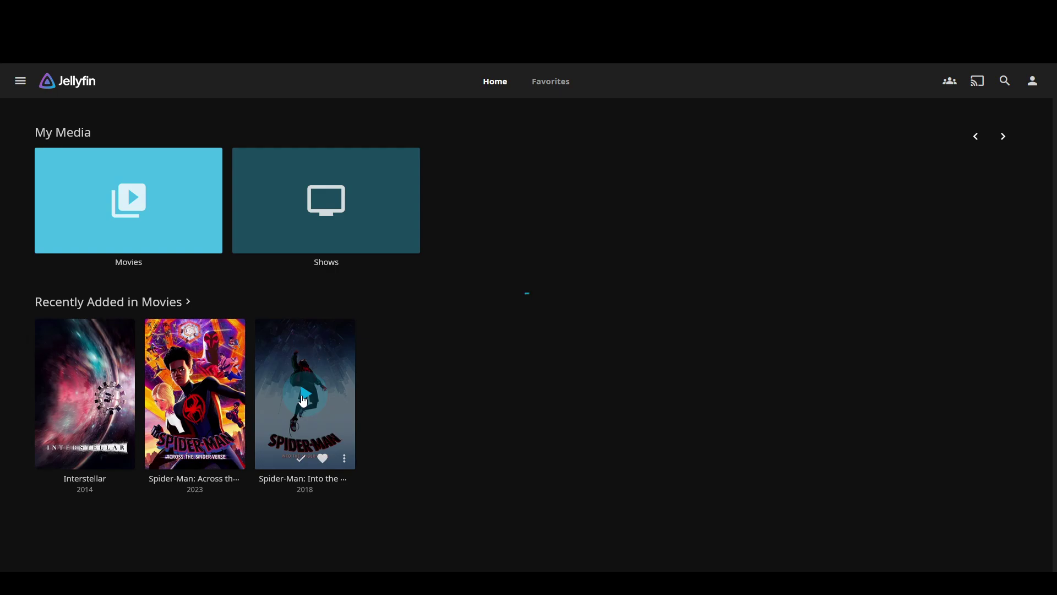
{"action": "left_click", "coordinate": [304, 397]}
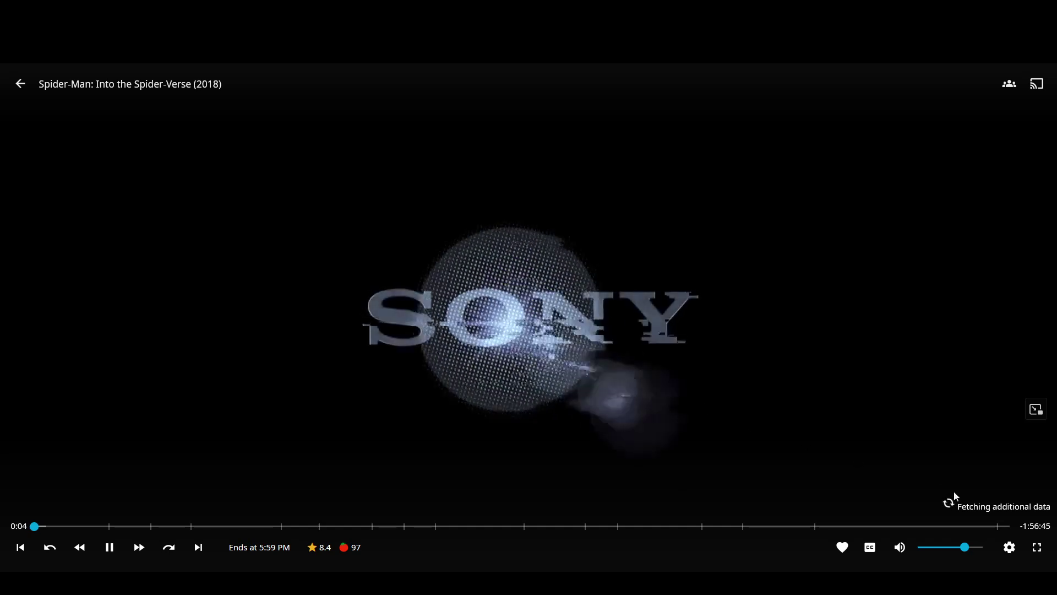
- Mute the movie, show its playback info, and pause it to examine the play method
{"action": "left_click", "coordinate": [900, 547]}
{"action": "left_click", "coordinate": [1008, 547]}
{"action": "left_click", "coordinate": [992, 547]}
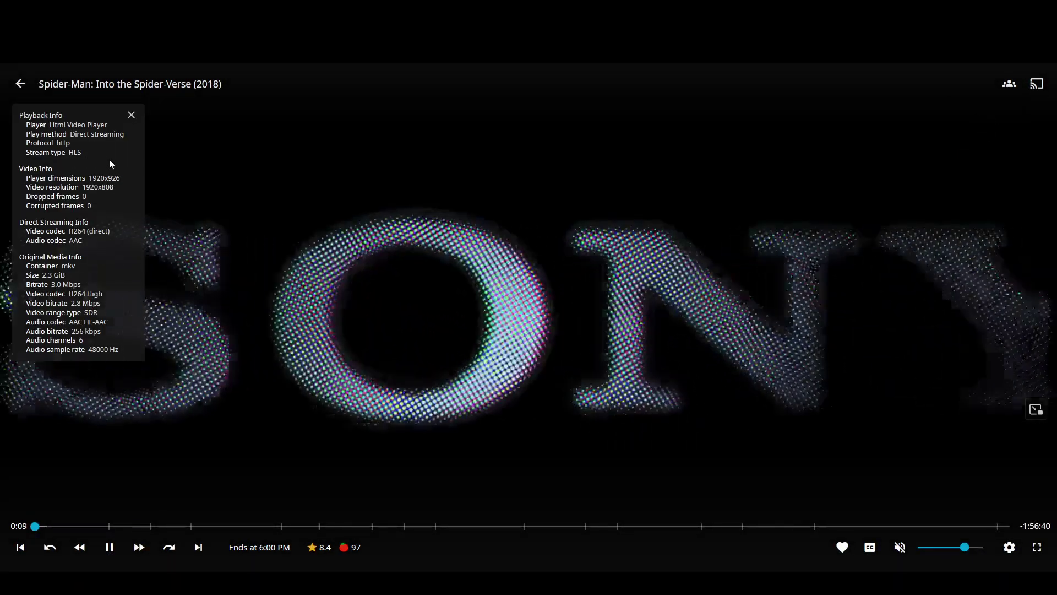
{"action": "key", "text": "space"}
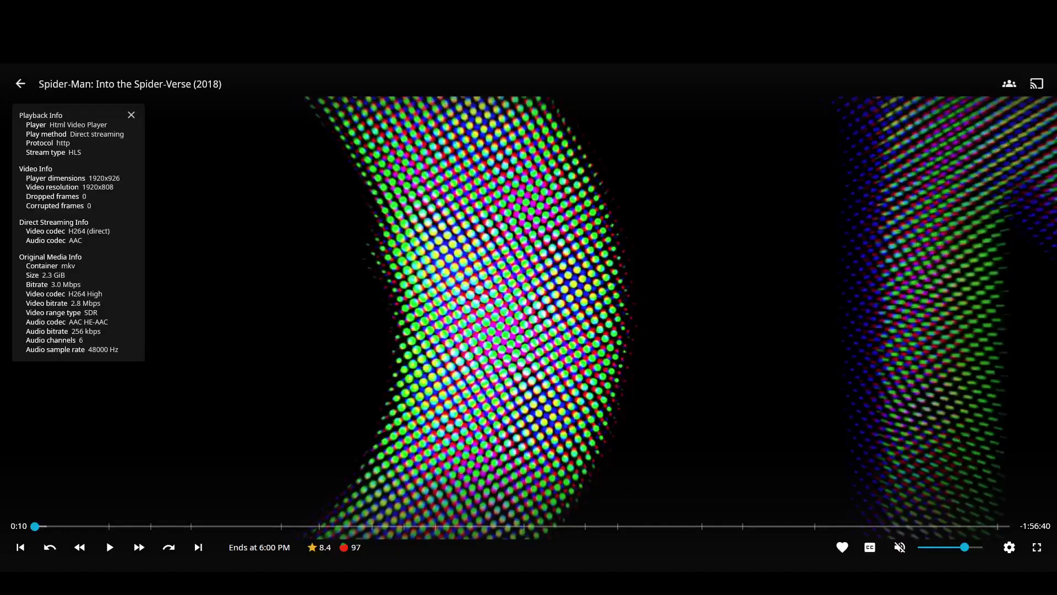
{"action": "left_click_drag", "start_coordinate": [70, 135], "coordinate": [125, 135]}
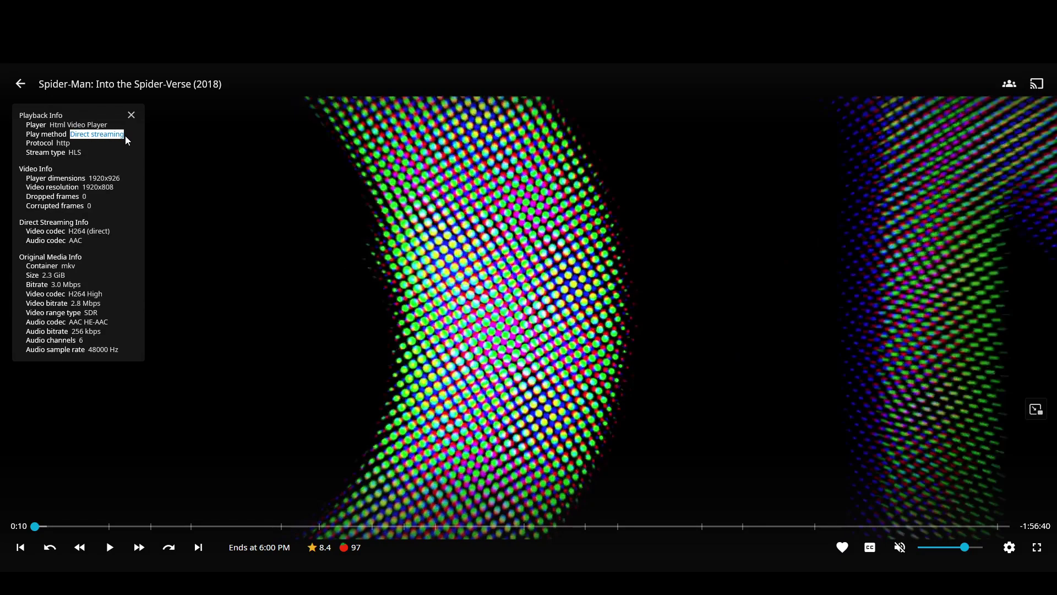
{"action": "left_click", "coordinate": [112, 206]}
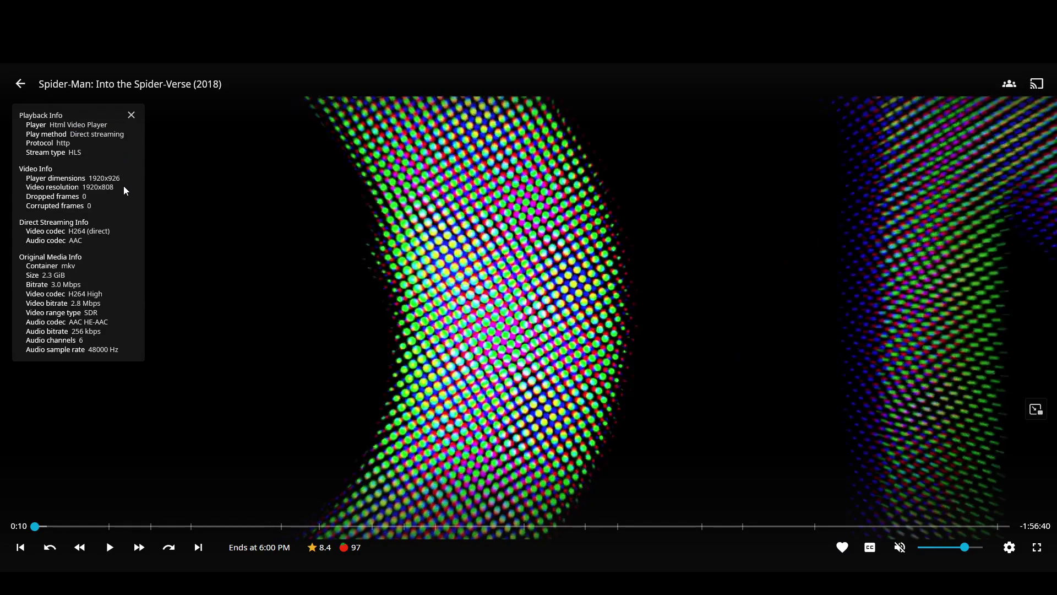
- Leave the current movie and play Interstellar with the sound muted
{"action": "left_click", "coordinate": [25, 86]}
{"action": "mouse_move", "coordinate": [89, 448]}
{"action": "left_click", "coordinate": [87, 396]}
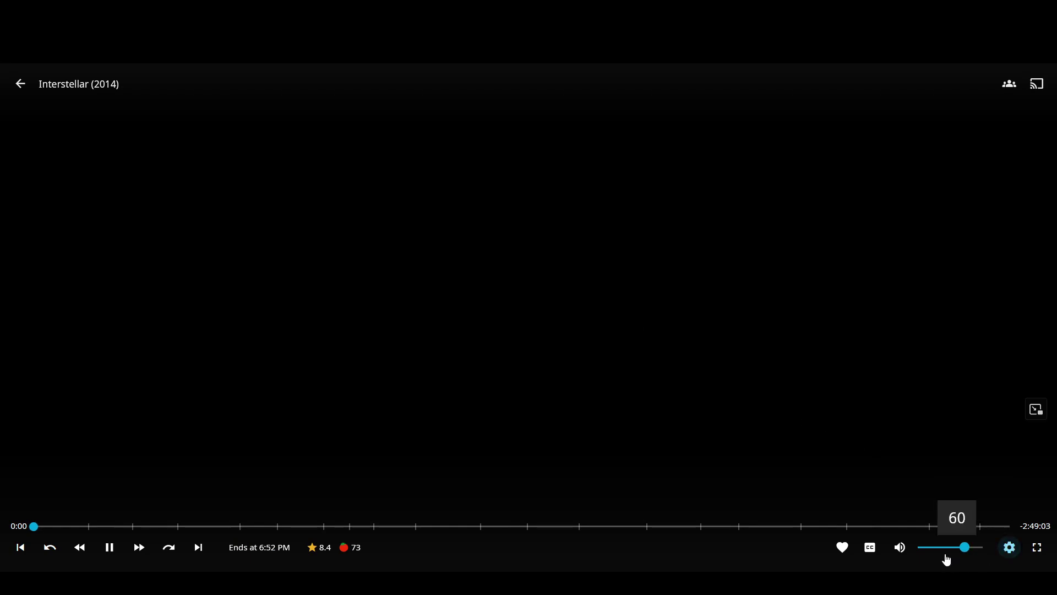
{"action": "left_click", "coordinate": [899, 549]}
- Show Interstellar's playback info, examine the play method and transcoding details, and close the overlay
{"action": "left_click", "coordinate": [1010, 548]}
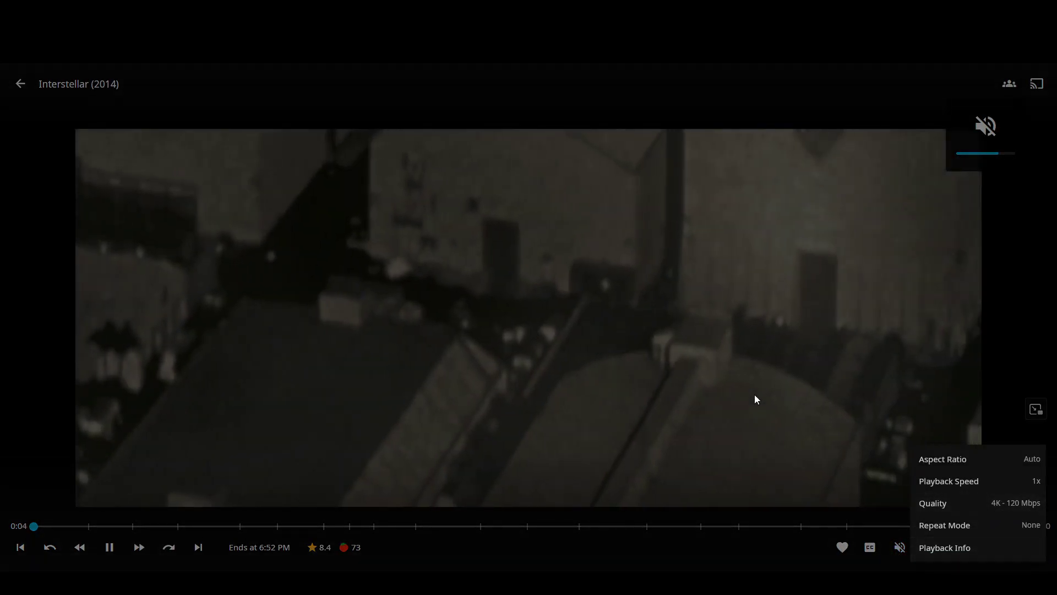
{"action": "left_click", "coordinate": [755, 394]}
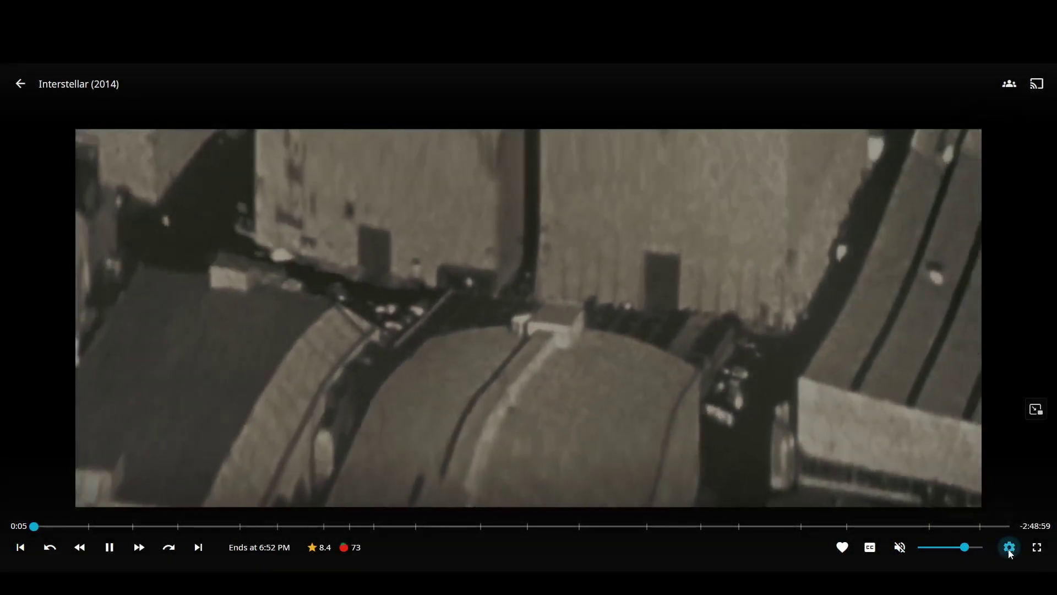
{"action": "left_click", "coordinate": [1009, 550]}
{"action": "left_click", "coordinate": [991, 549]}
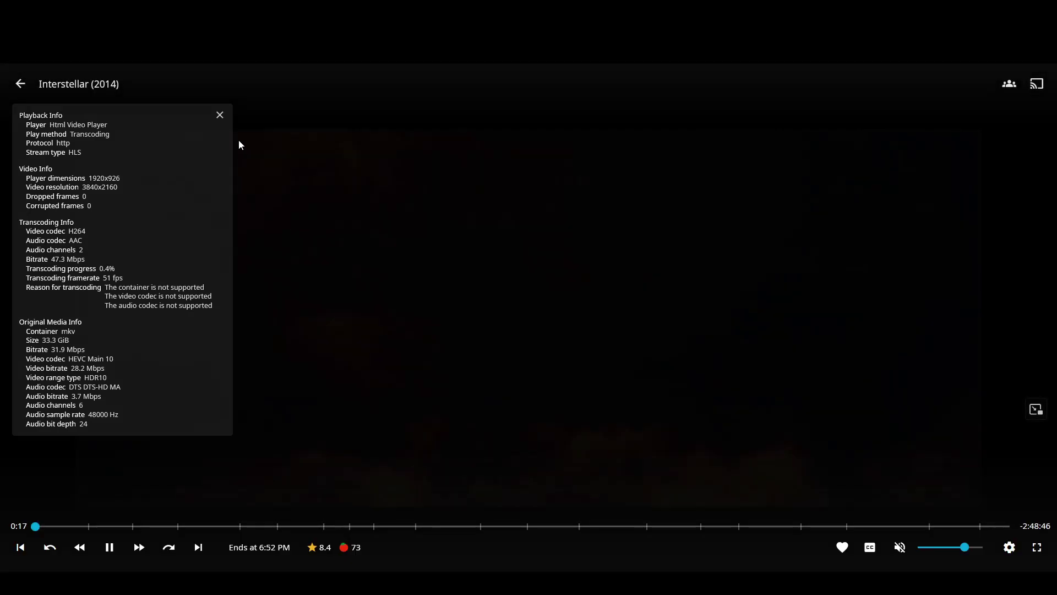
{"action": "left_click", "coordinate": [219, 116]}
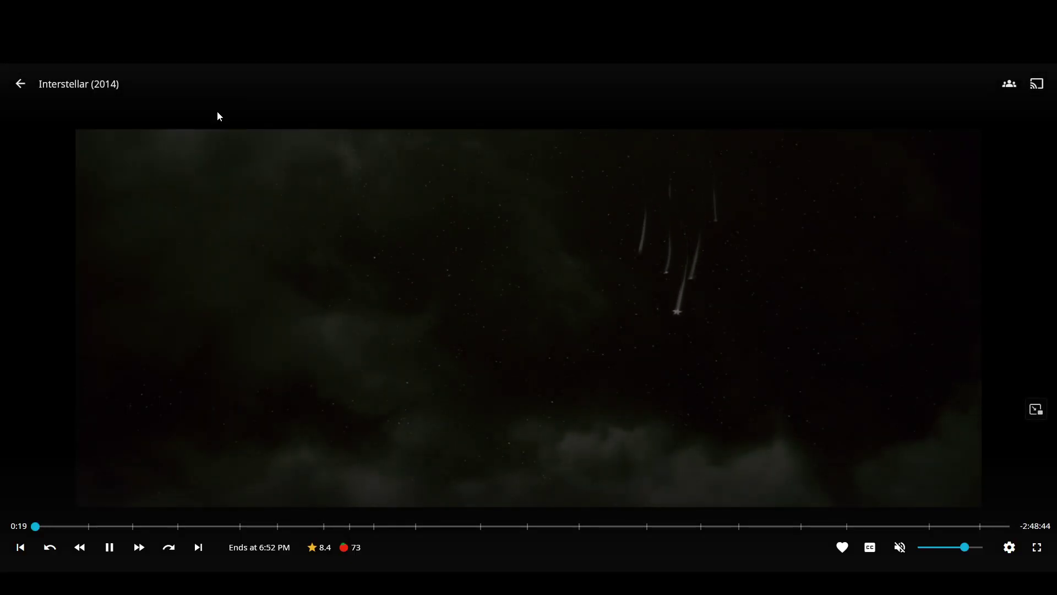
- Leave the movie and open the Transcoding playback settings in the Jellyfin administration dashboard
{"action": "left_click", "coordinate": [21, 83]}
{"action": "left_click", "coordinate": [21, 78]}
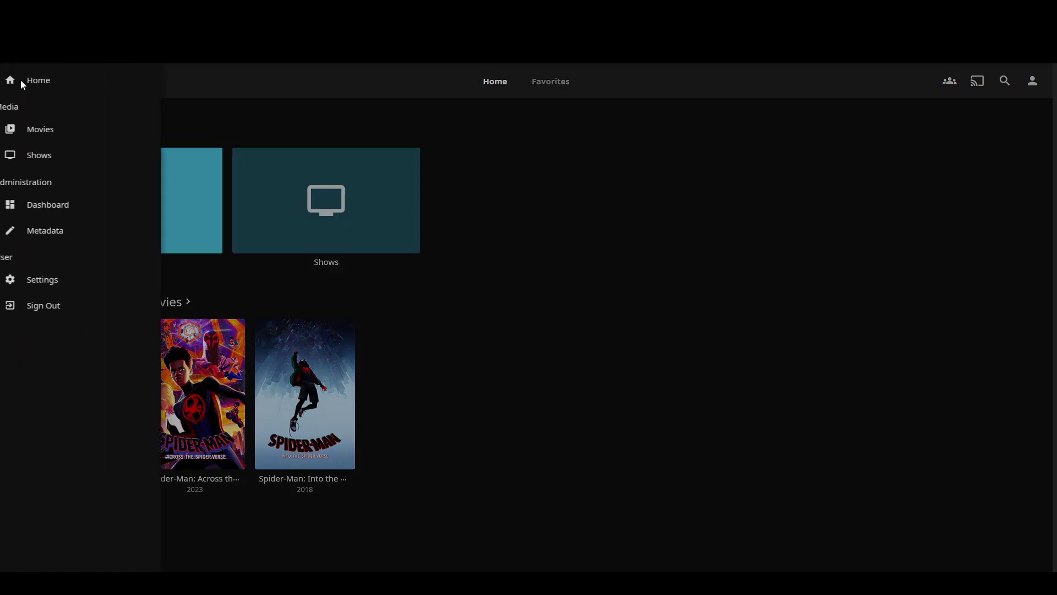
{"action": "left_click", "coordinate": [63, 207]}
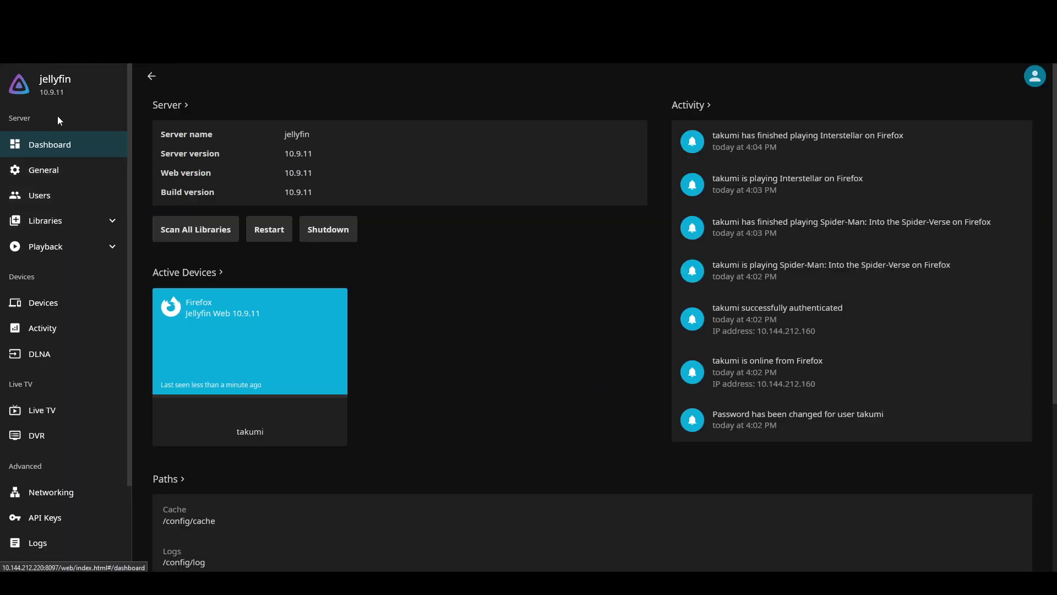
{"action": "scroll", "coordinate": [66, 287], "scroll_direction": "down", "scroll_amount": 3}
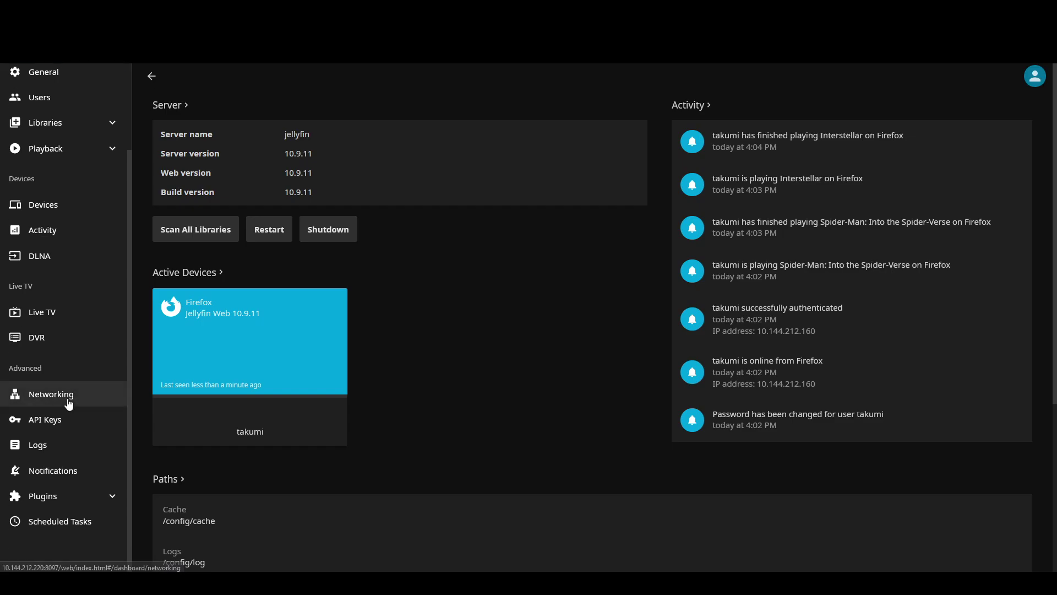
{"action": "left_click", "coordinate": [45, 148]}
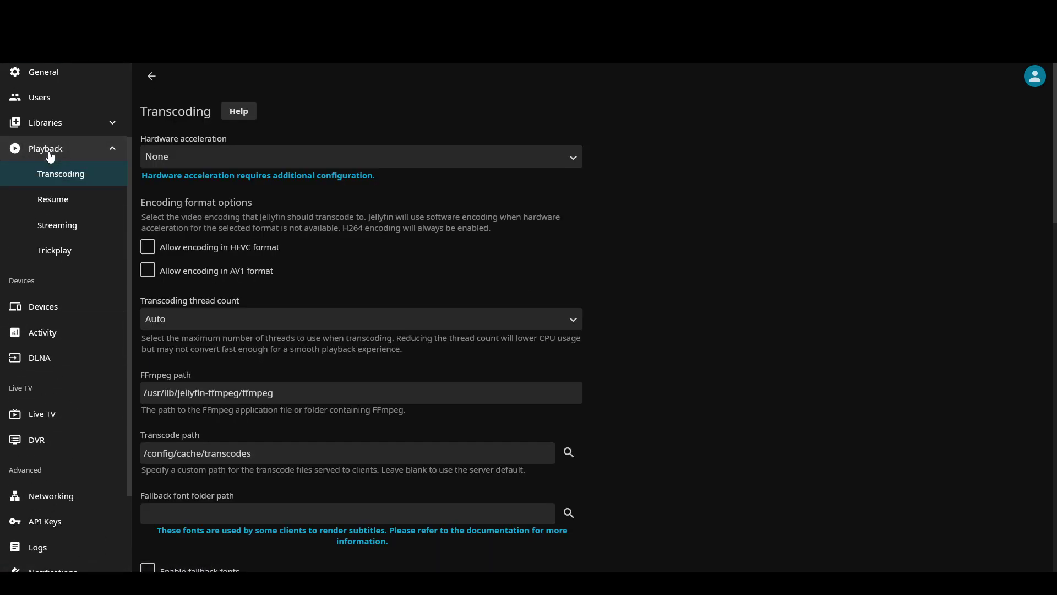
- Set hardware acceleration to Nvidia NVENC, enable hardware decoding for HEVC, and save the transcoding settings
{"action": "left_click", "coordinate": [185, 157]}
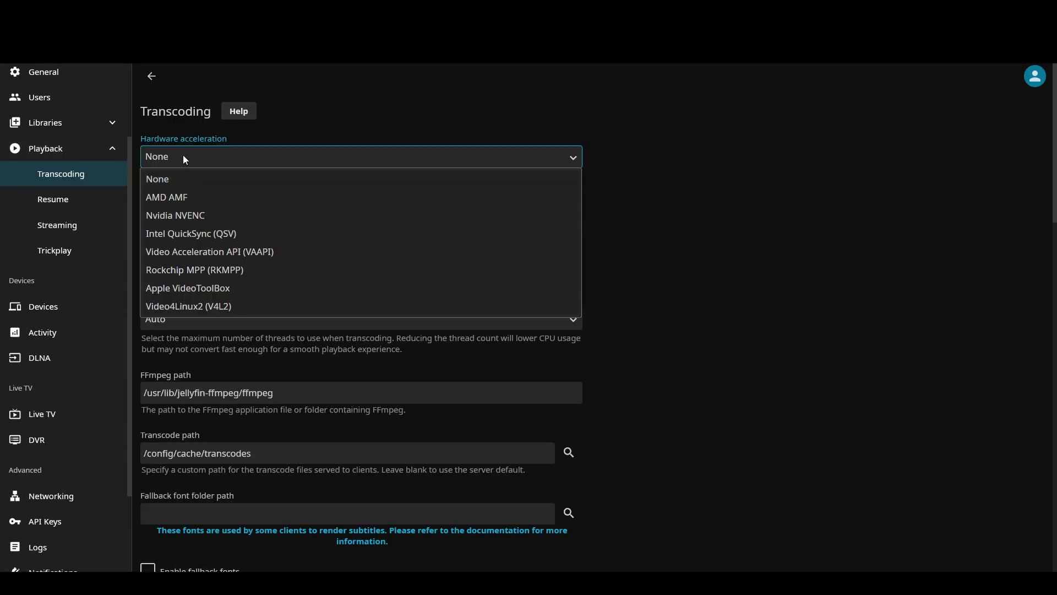
{"action": "left_click", "coordinate": [215, 221]}
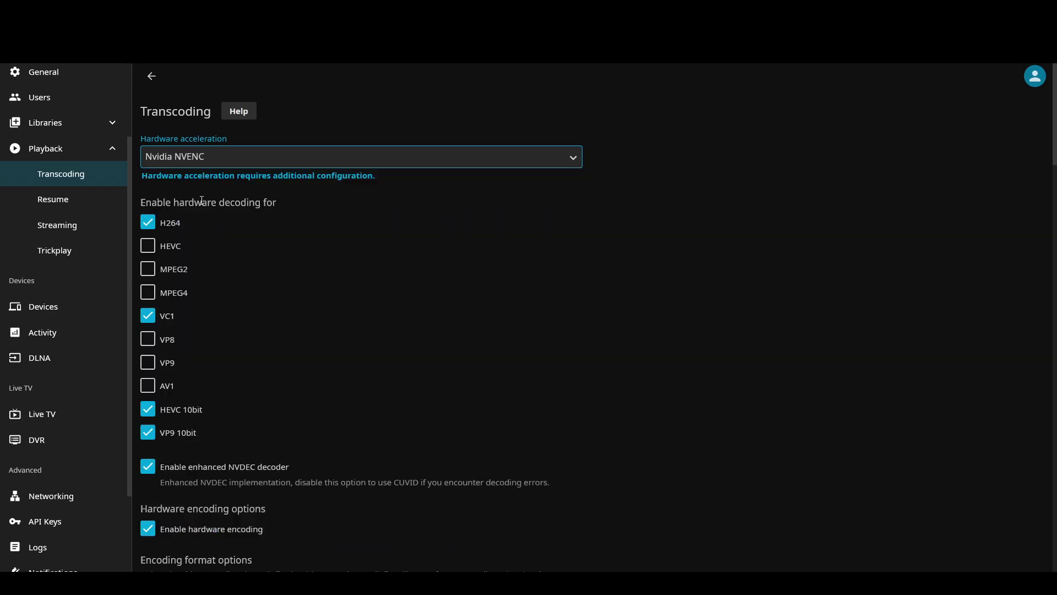
{"action": "left_click", "coordinate": [148, 247]}
{"action": "scroll", "coordinate": [745, 254], "scroll_direction": "down", "scroll_amount": 4}
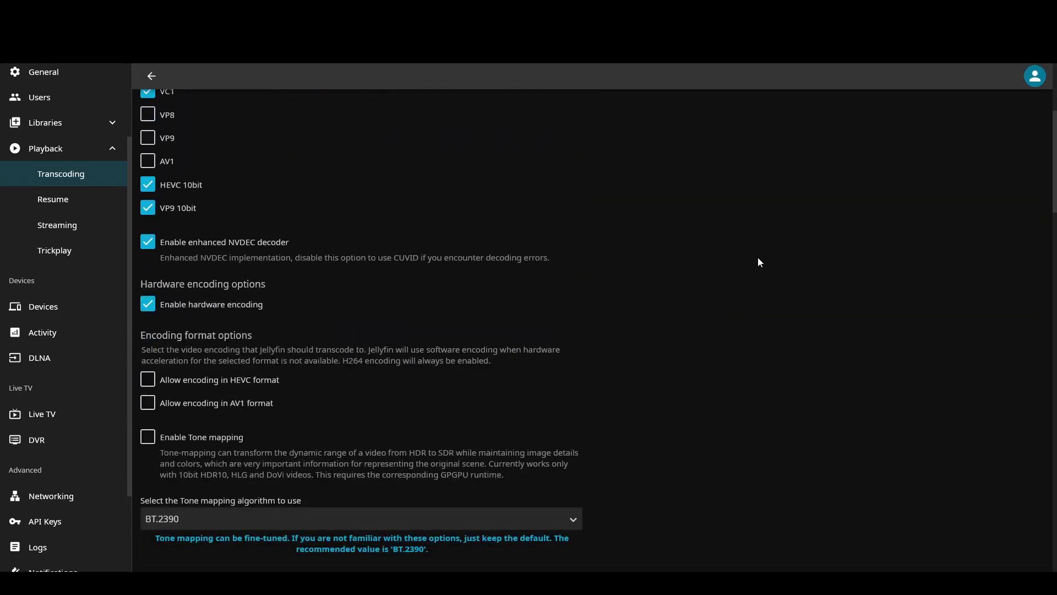
{"action": "scroll", "coordinate": [738, 410], "scroll_direction": "down", "scroll_amount": 13}
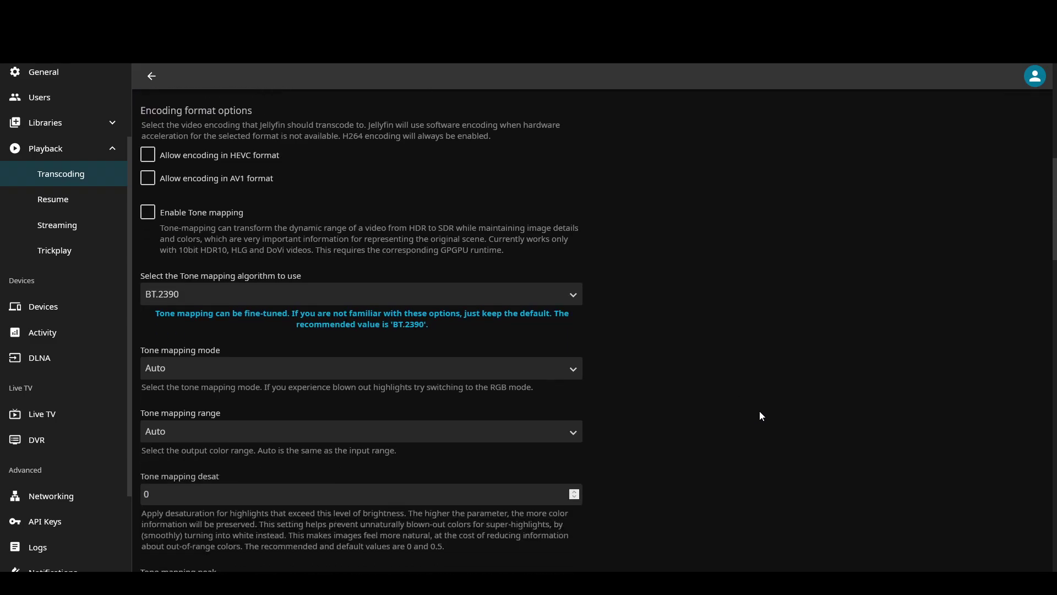
{"action": "scroll", "coordinate": [777, 457], "scroll_direction": "down", "scroll_amount": 10}
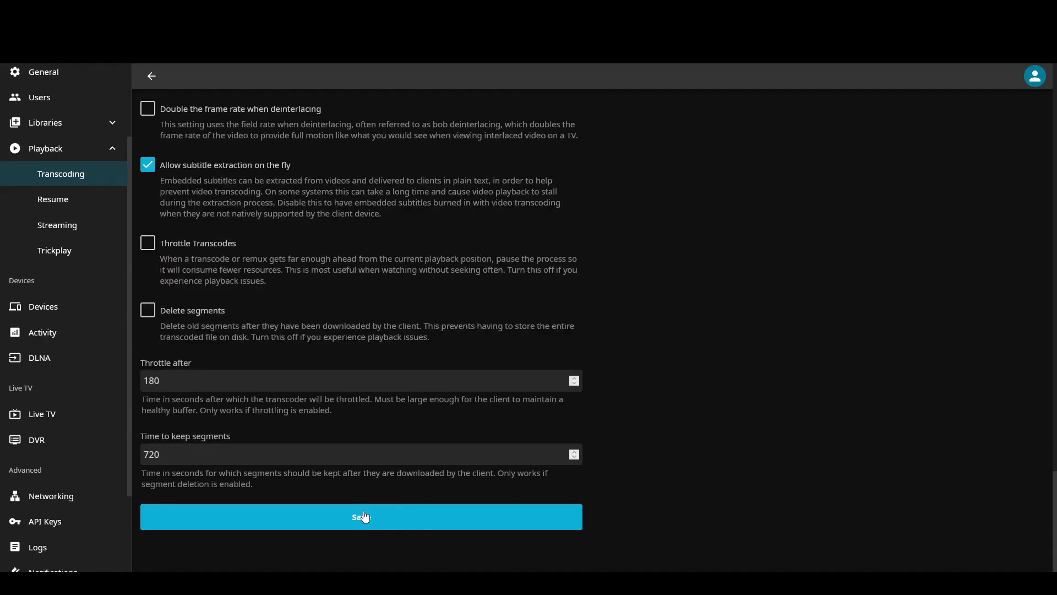
{"action": "left_click", "coordinate": [364, 512]}
{"action": "left_click", "coordinate": [530, 389]}
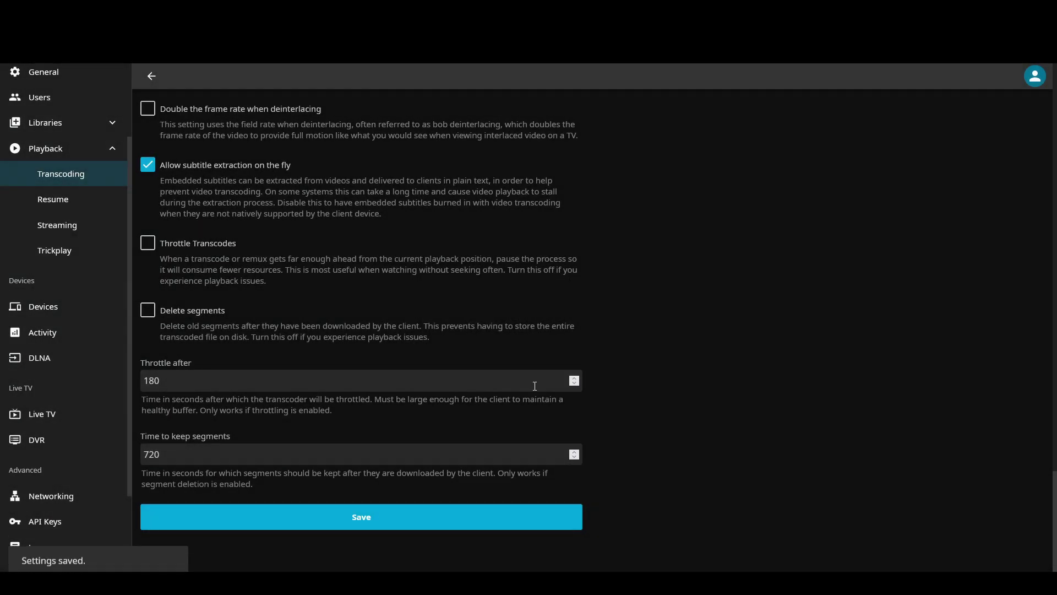
- Return to the Jellyfin home page and play Interstellar again to test the new transcoding settings
{"action": "scroll", "coordinate": [87, 108], "scroll_direction": "up", "scroll_amount": 5}
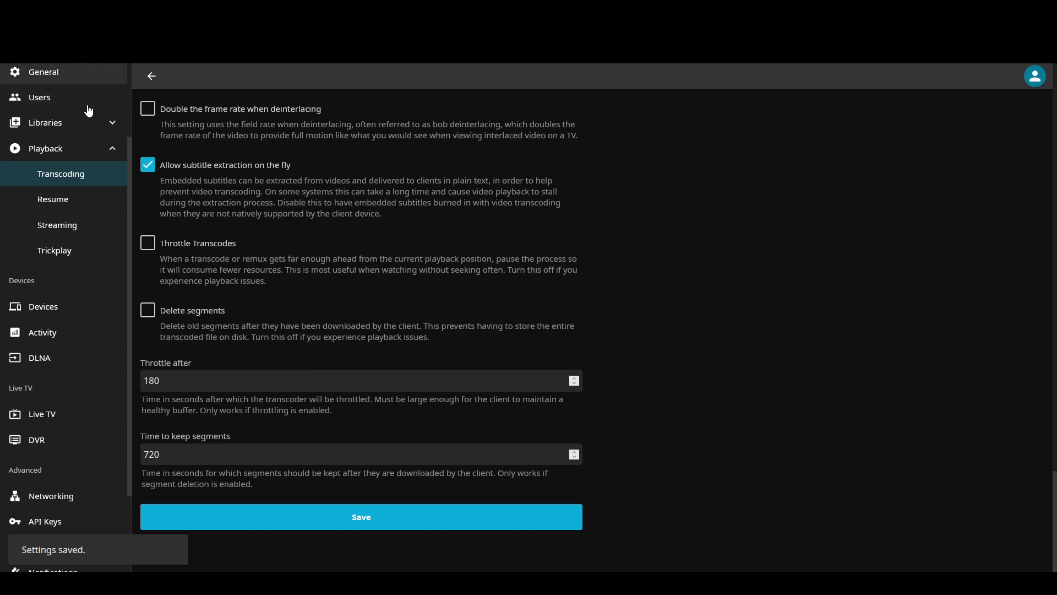
{"action": "left_click", "coordinate": [53, 85]}
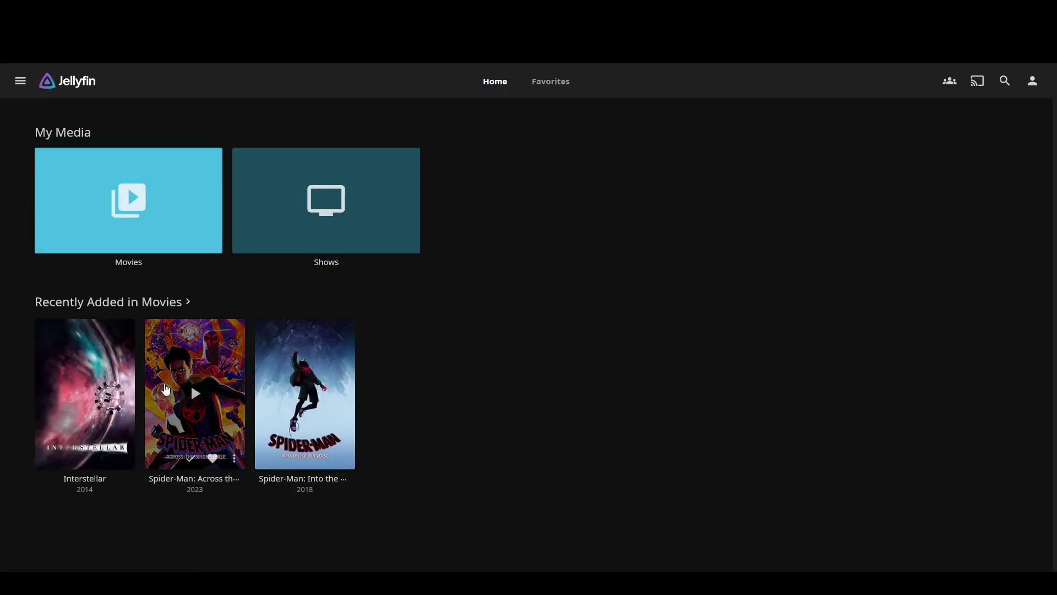
{"action": "left_click", "coordinate": [88, 401]}
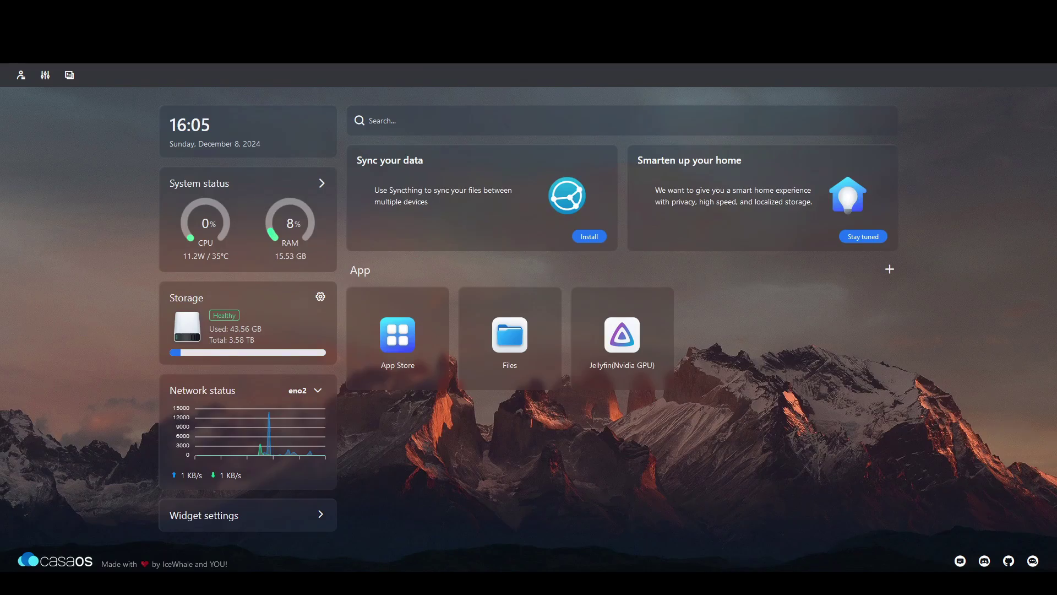
- Open the CasaOS terminal and connect on port 22 with the account username and password
{"action": "left_click", "coordinate": [69, 77]}
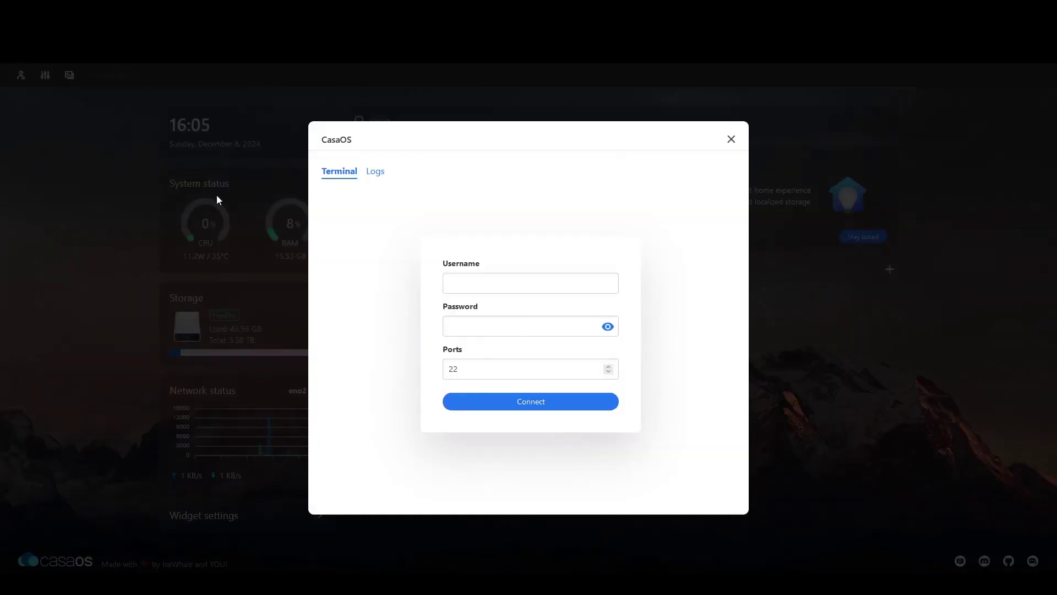
{"action": "left_click", "coordinate": [460, 282]}
{"action": "type", "text": "takumi"}
{"action": "key", "text": "Tab"}
{"action": "key", "text": "ctrl+v"}
{"action": "key", "text": "Return"}
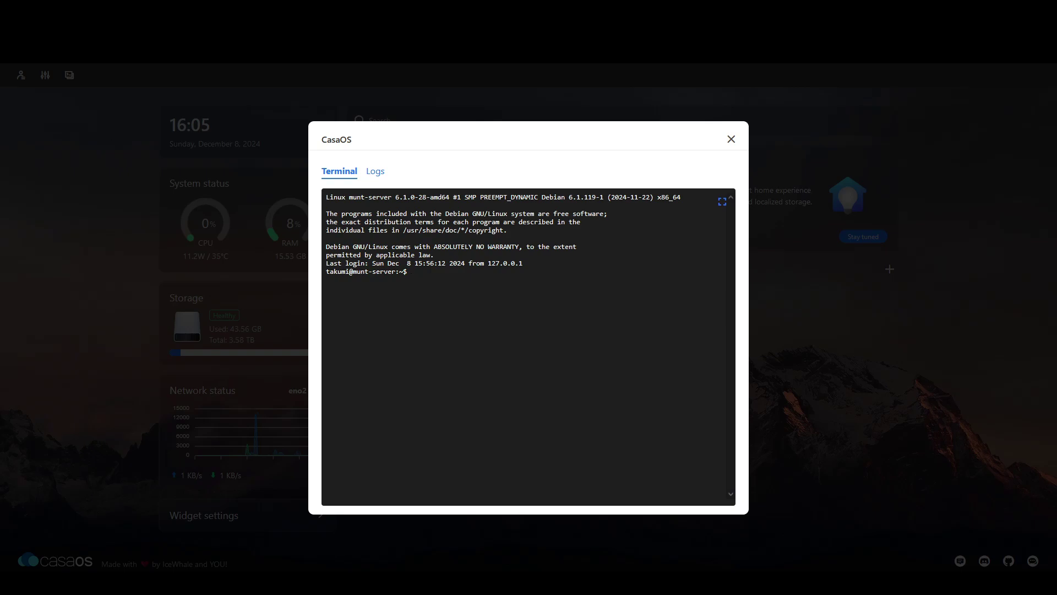
- Run sudo nano ../../etc/apt/sources.list and authenticate with the sudo password to edit the package sources
{"action": "type", "text": "sudo nan"}
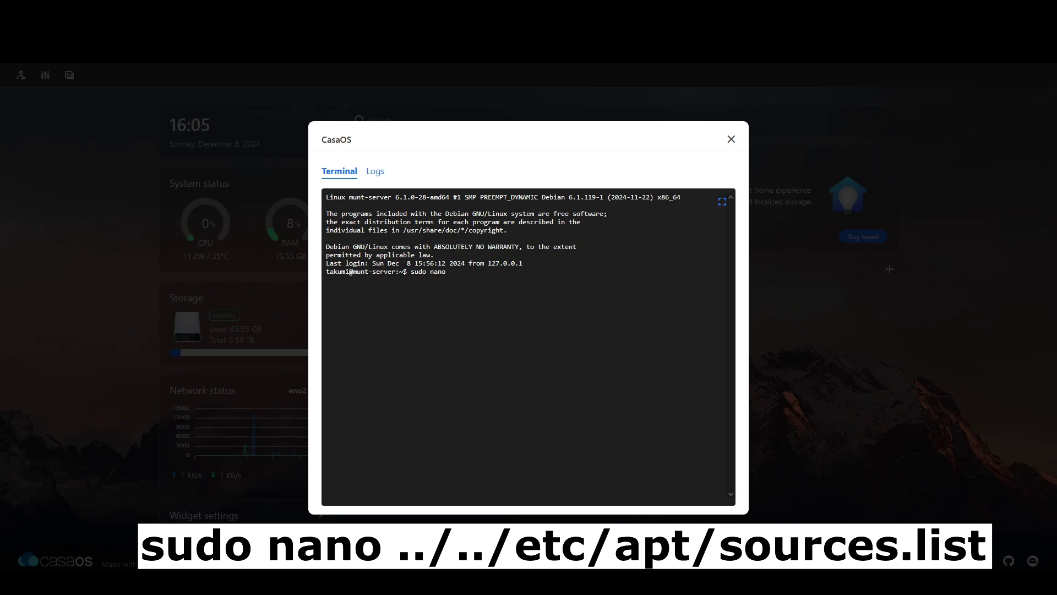
{"action": "type", "text": "o"}
{"action": "type", "text": ".//"}
{"action": "type", "text": "apt/sources.list"}
{"action": "key", "text": "Return"}
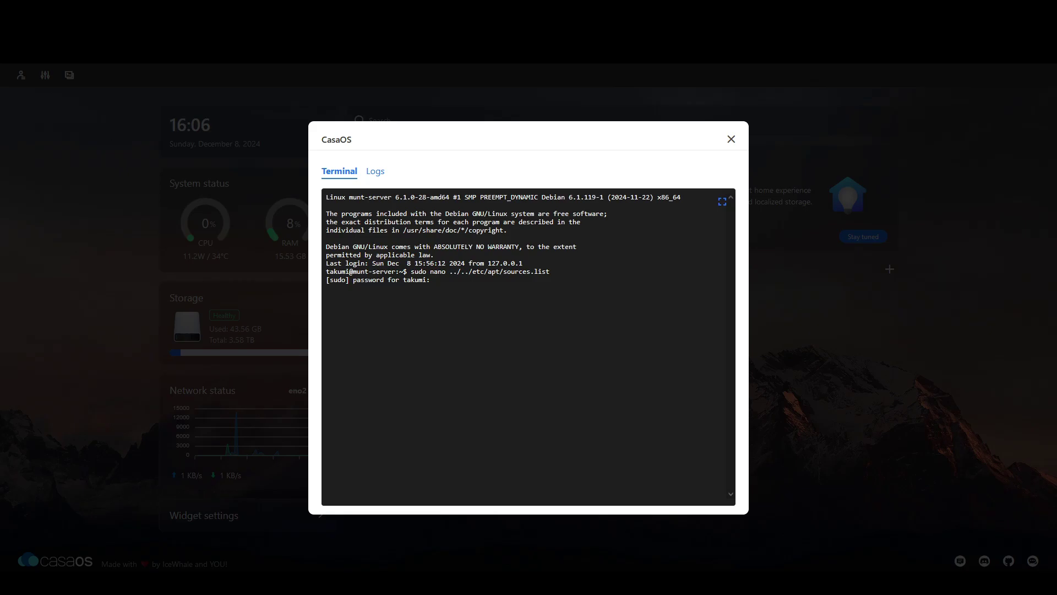
{"action": "key", "text": "Return"}
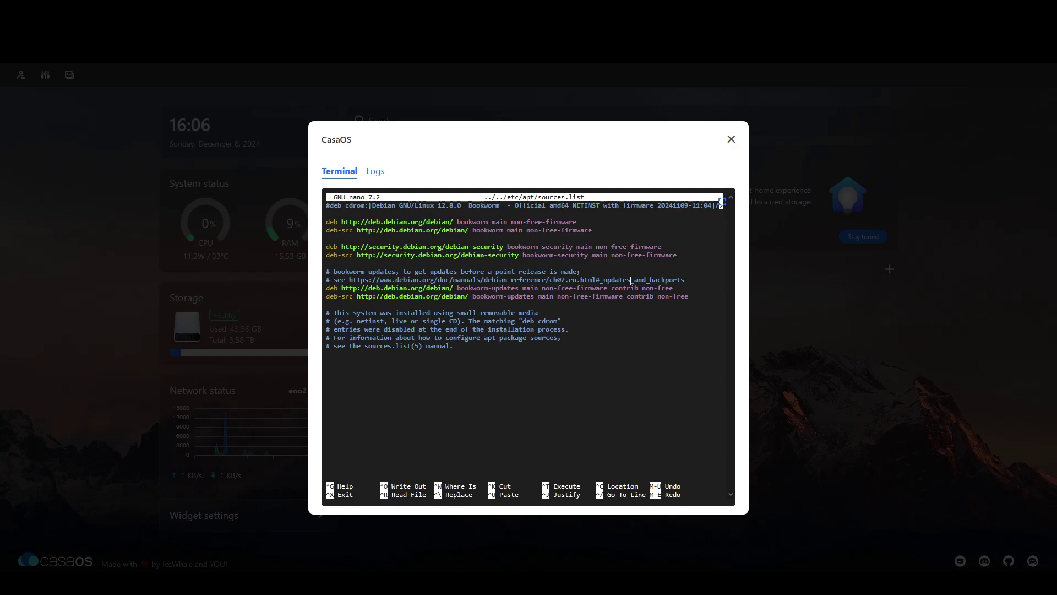
- Append "contrib non-free" to the bookworm main deb and deb-src lines in sources.list
{"action": "key", "text": "Down"}
{"action": "left_click", "coordinate": [603, 223]}
{"action": "right_click", "coordinate": [589, 222]}
{"action": "left_click", "coordinate": [638, 304]}
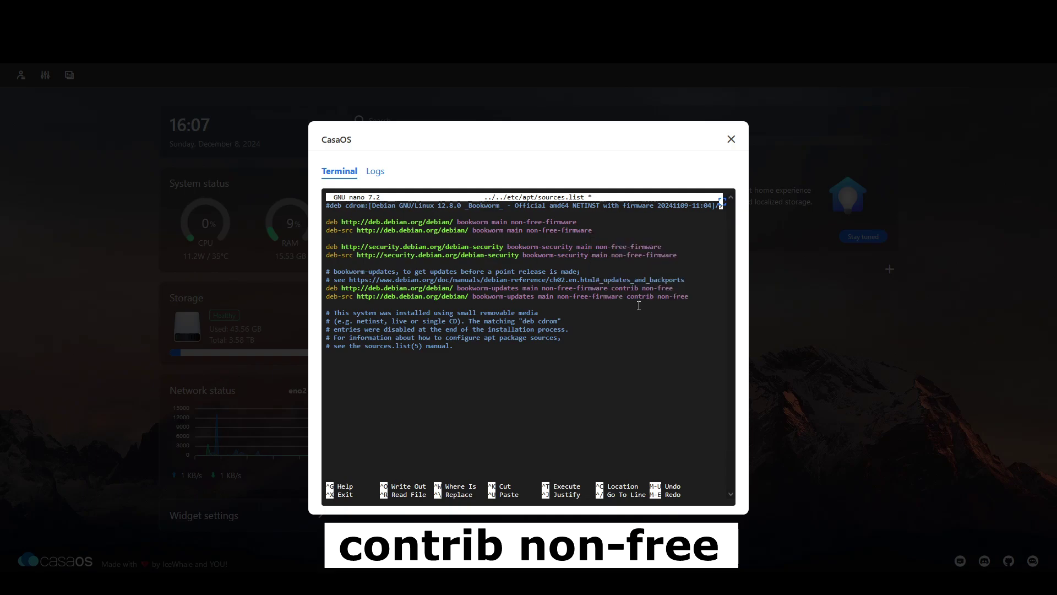
{"action": "right_click", "coordinate": [639, 225]}
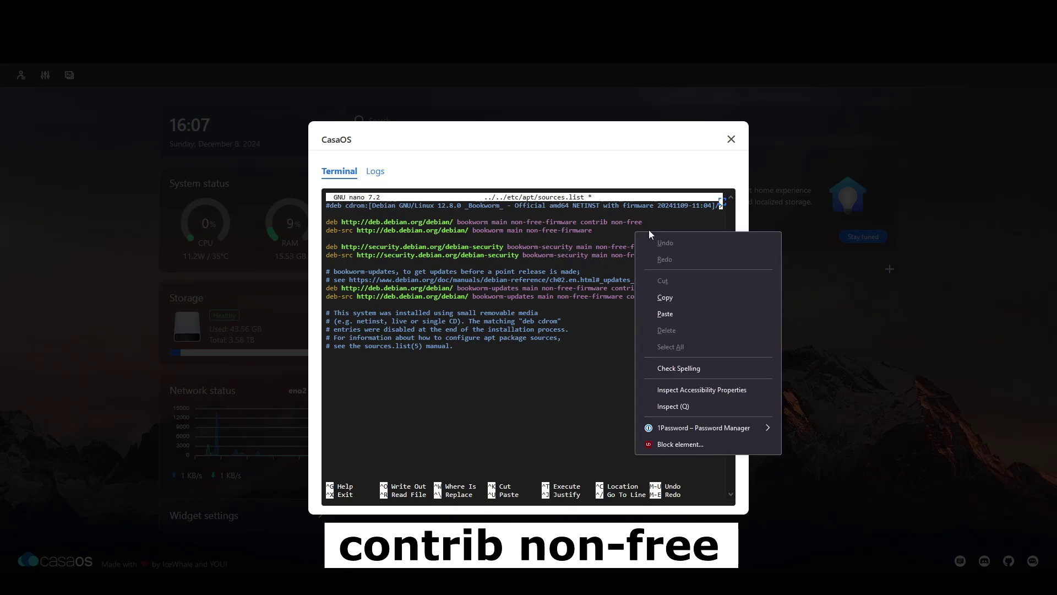
{"action": "left_click", "coordinate": [677, 311]}
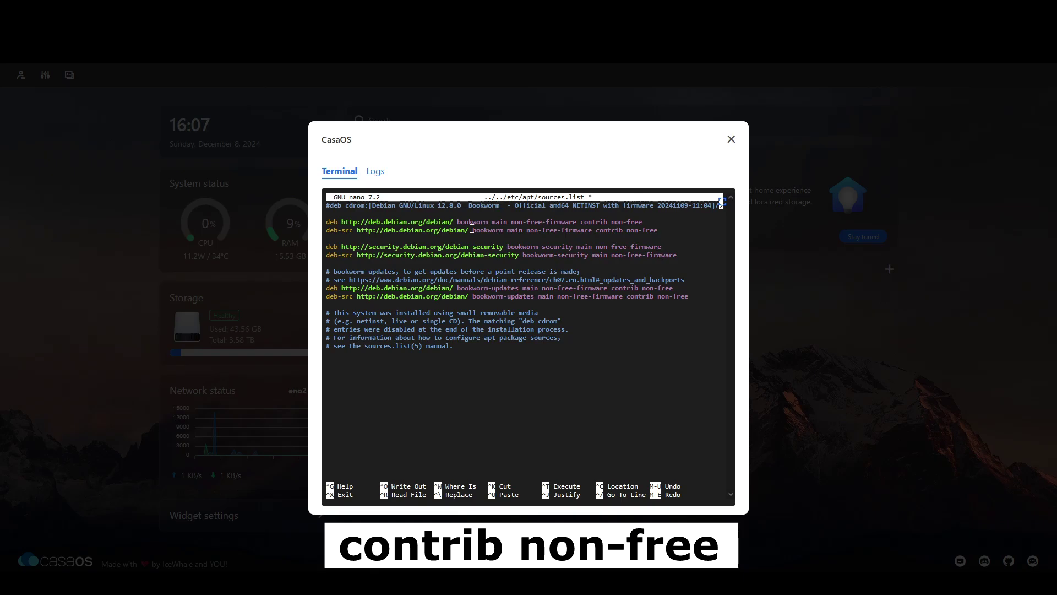
- Append "contrib non-free" to the bookworm-security deb and deb-src lines in sources.list
{"action": "key", "text": "Right"}
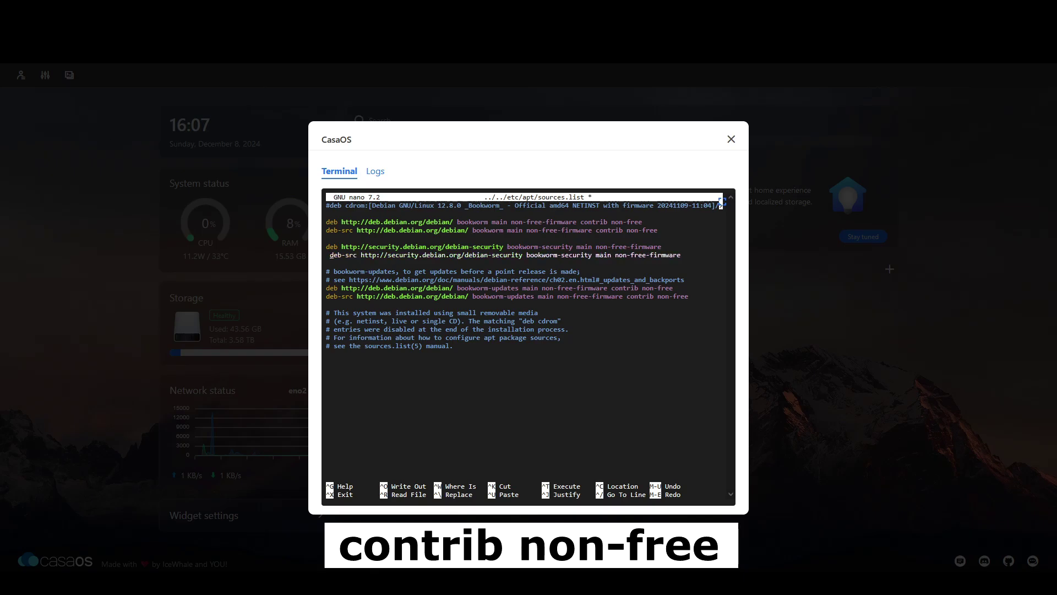
{"action": "key", "text": "BackSpace"}
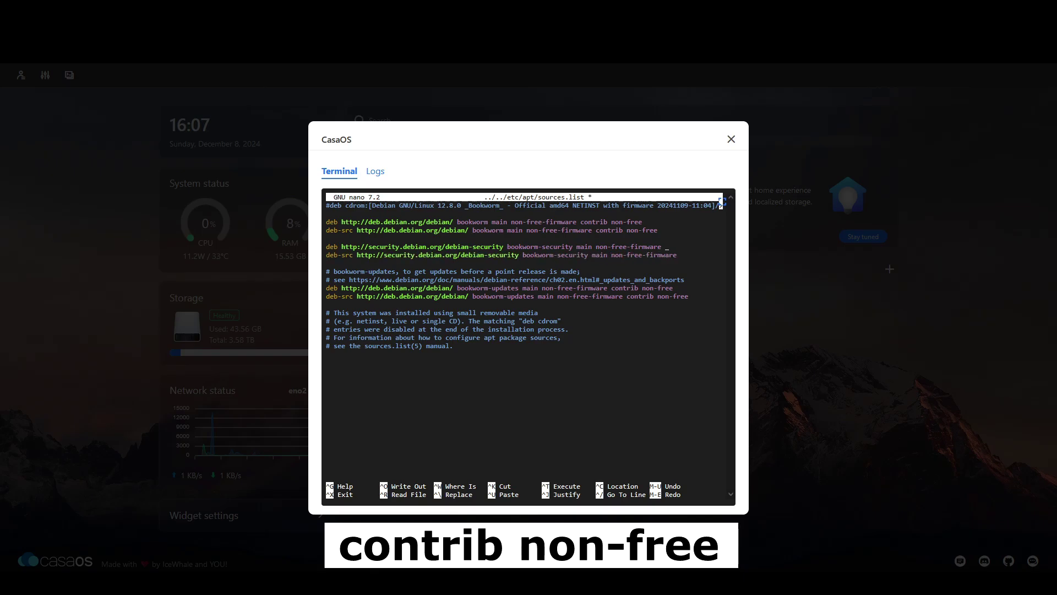
{"action": "right_click", "coordinate": [695, 246]}
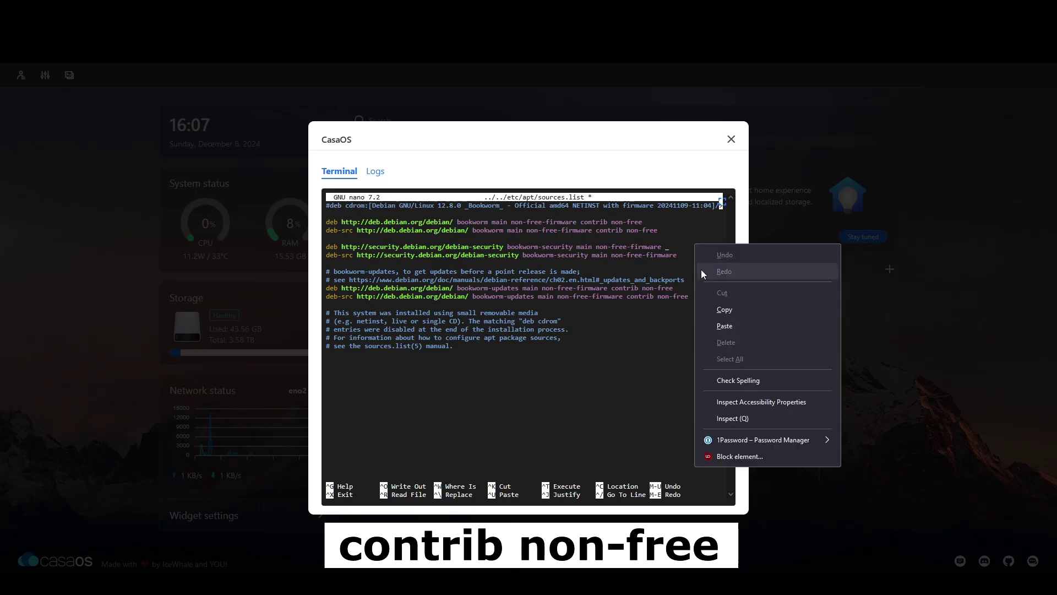
{"action": "left_click", "coordinate": [736, 329]}
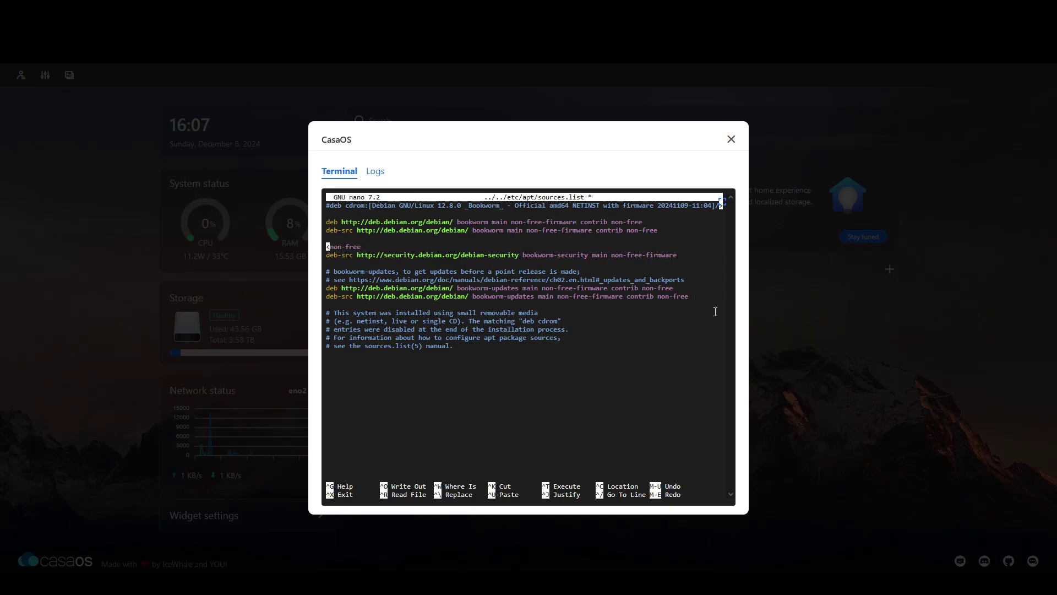
{"action": "key", "text": "Down"}
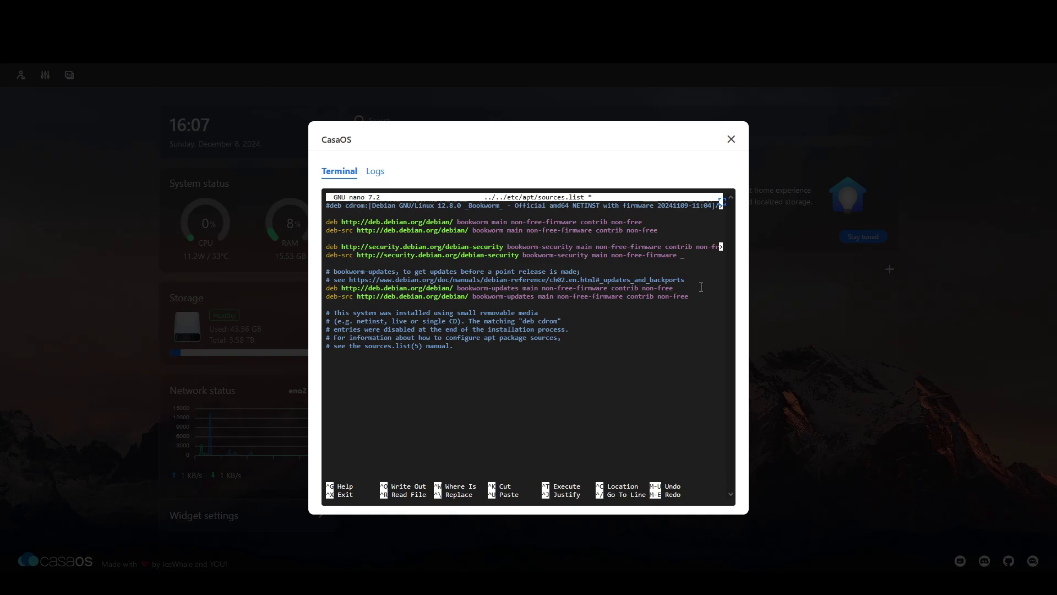
{"action": "right_click", "coordinate": [709, 271]}
{"action": "left_click", "coordinate": [754, 345]}
{"action": "key", "text": "Down"}
- Save the modified sources.list under the same file name and exit nano
{"action": "key", "text": "ctrl+x"}
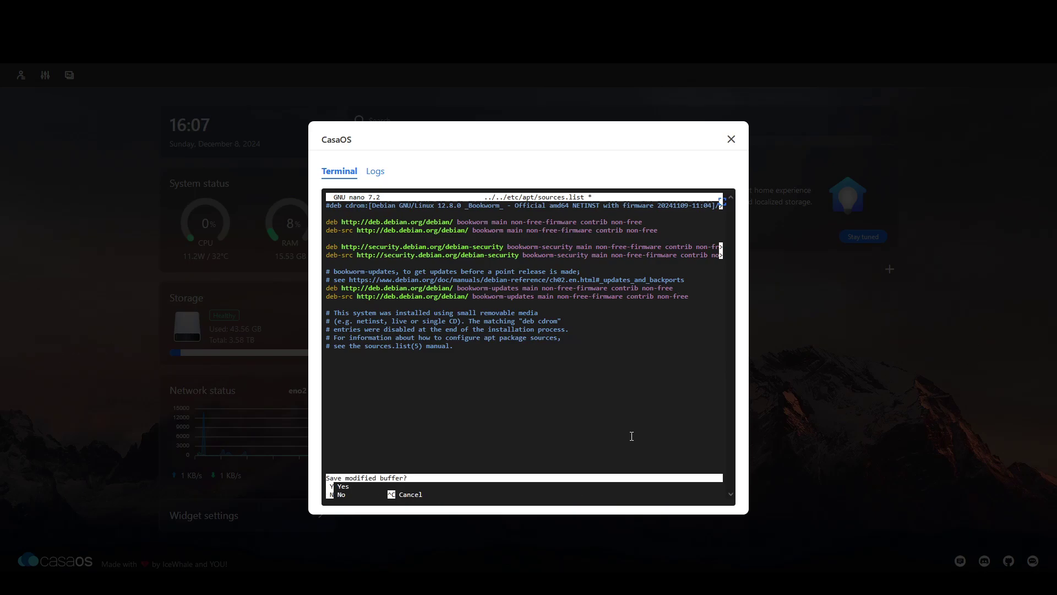
{"action": "key", "text": "y"}
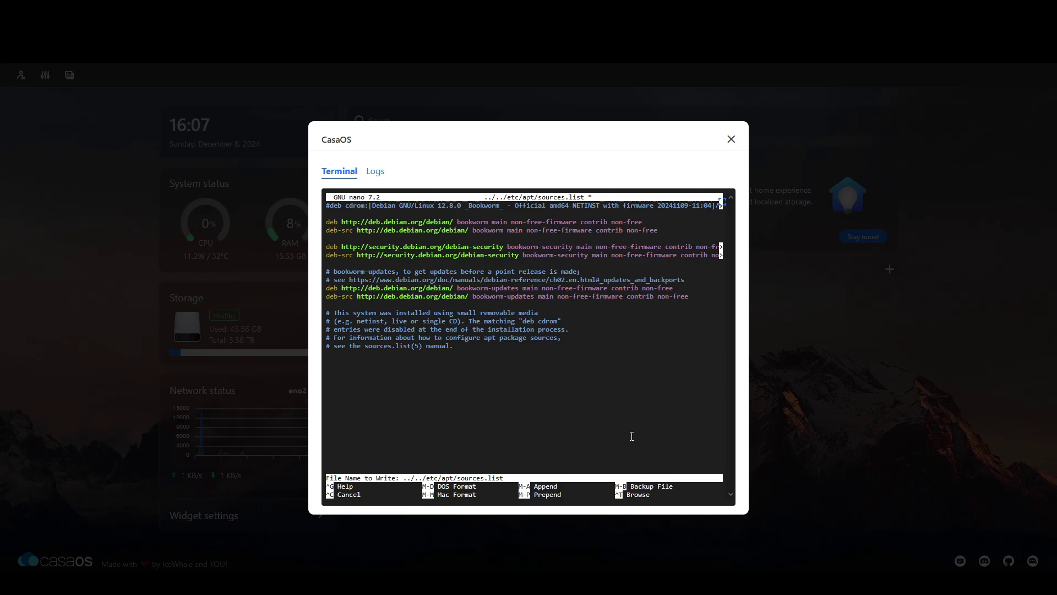
{"action": "key", "text": "Return"}
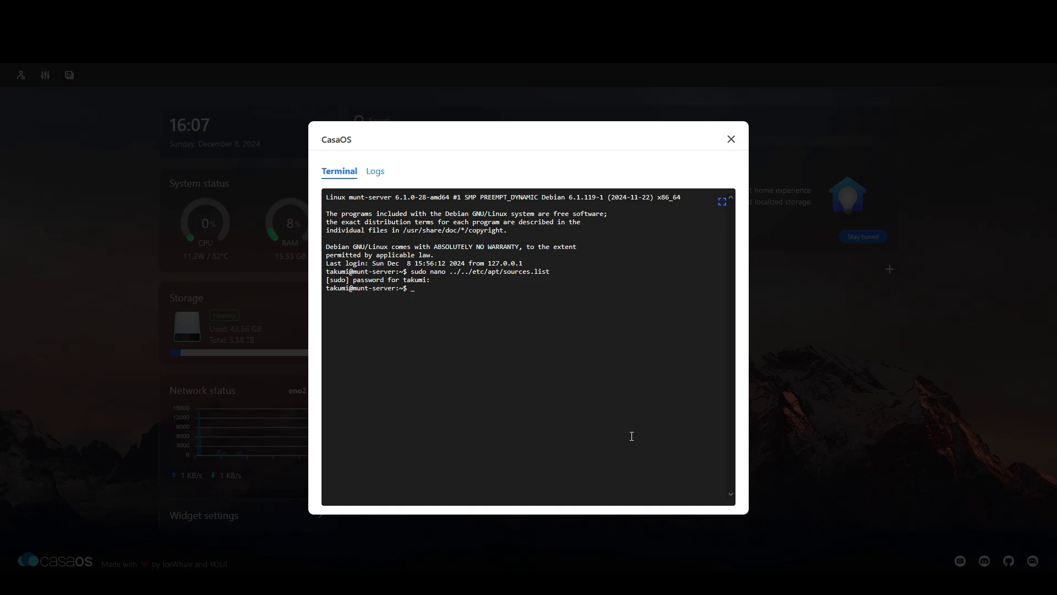
- Refresh the package lists with sudo apt update and run sudo apt install nvidia-driver
{"action": "type", "text": "sudo apt update"}
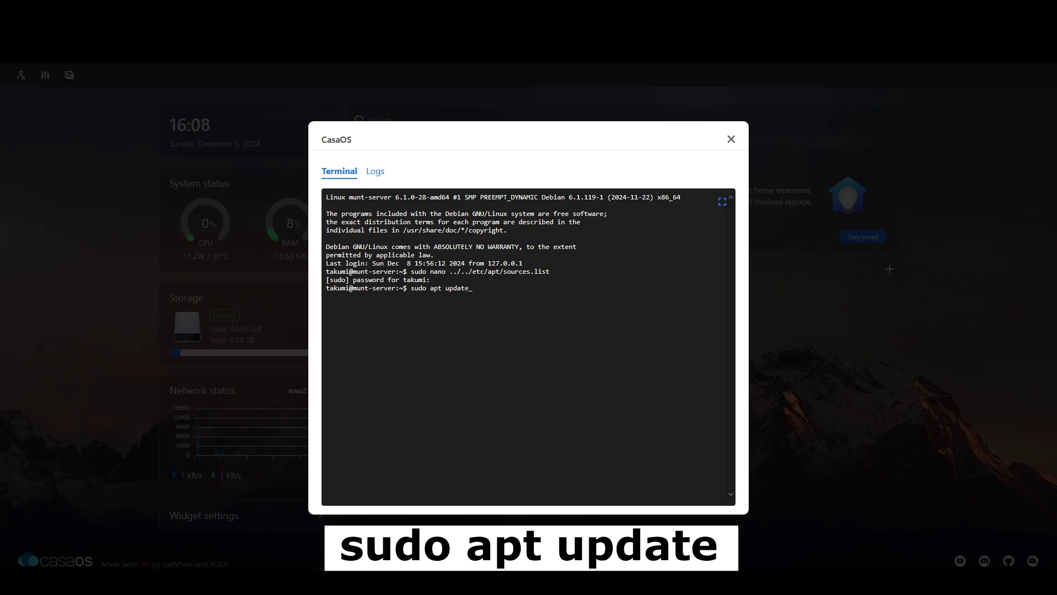
{"action": "key", "text": "Return"}
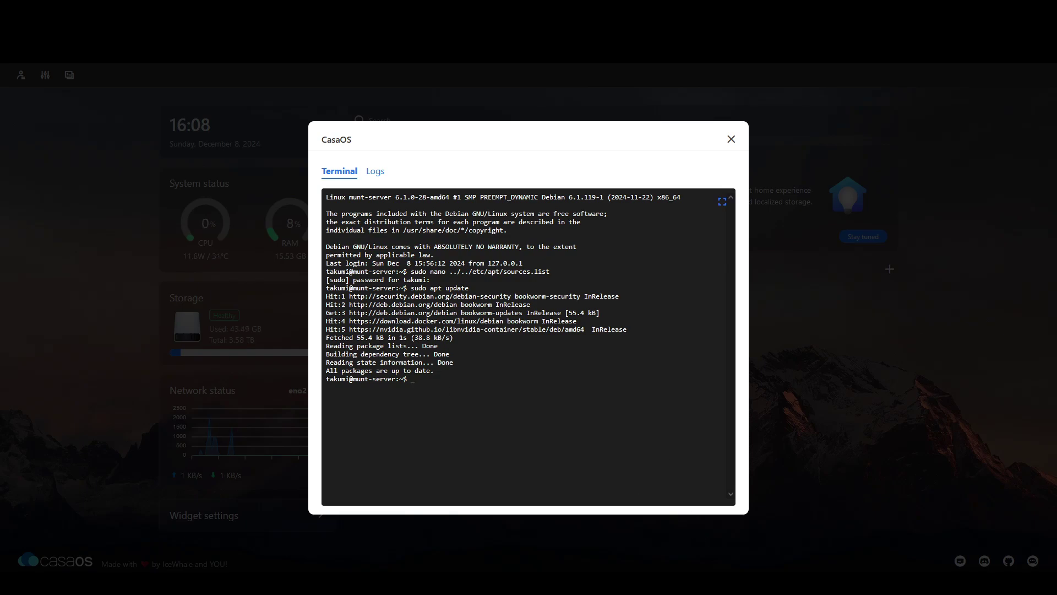
{"action": "right_click", "coordinate": [443, 380]}
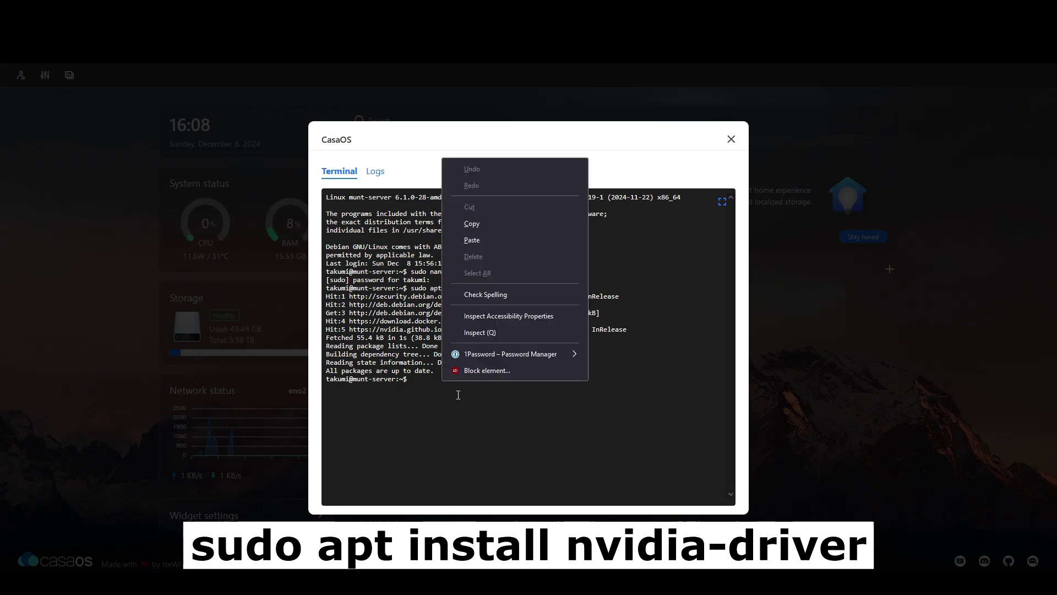
{"action": "left_click", "coordinate": [472, 240]}
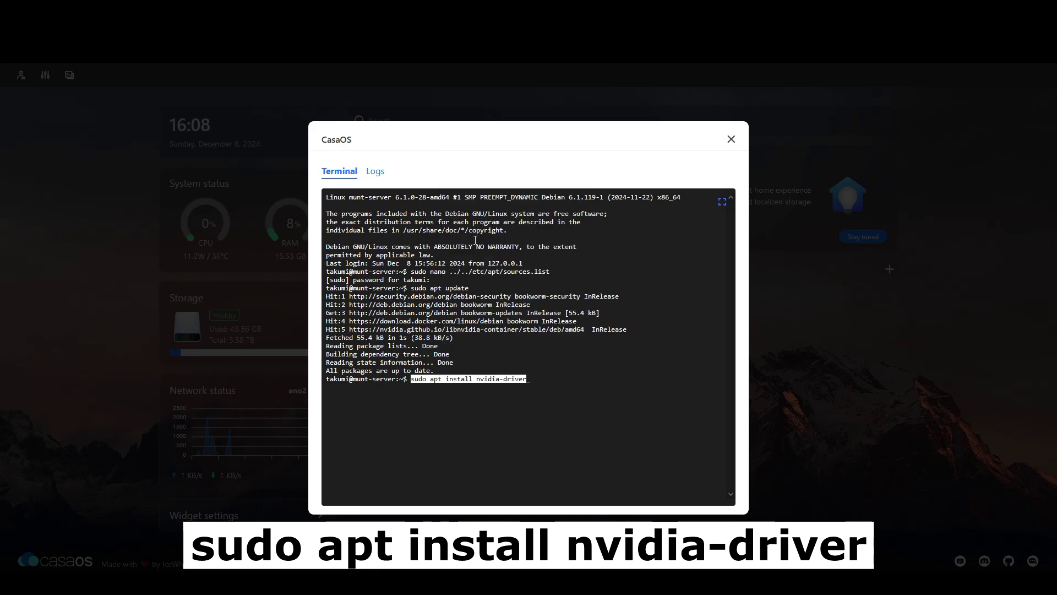
{"action": "key", "text": "Return"}
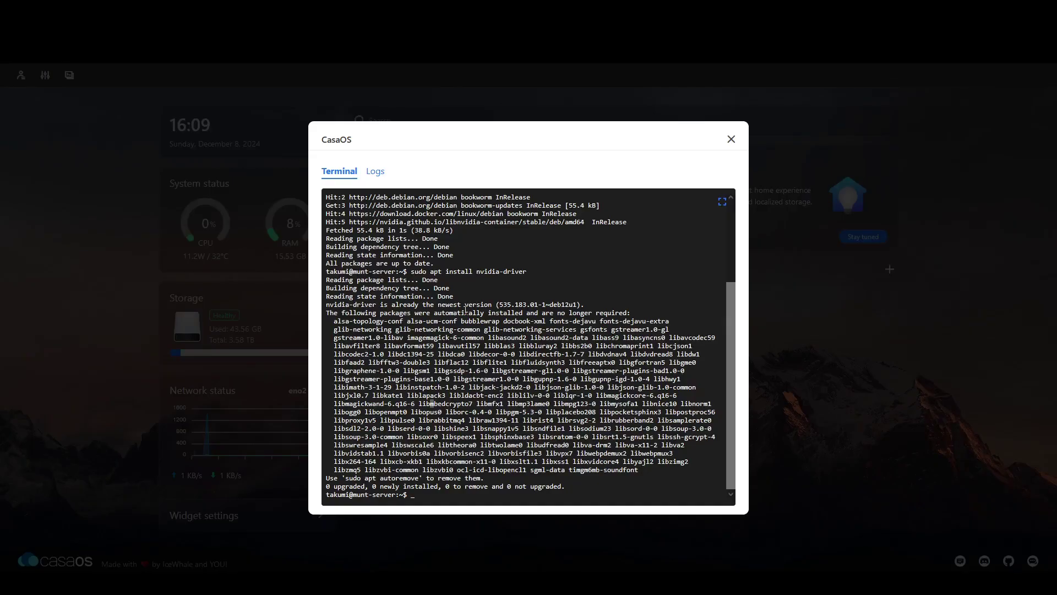
- Close the terminal and restart the server from the CasaOS settings
{"action": "left_click", "coordinate": [731, 138]}
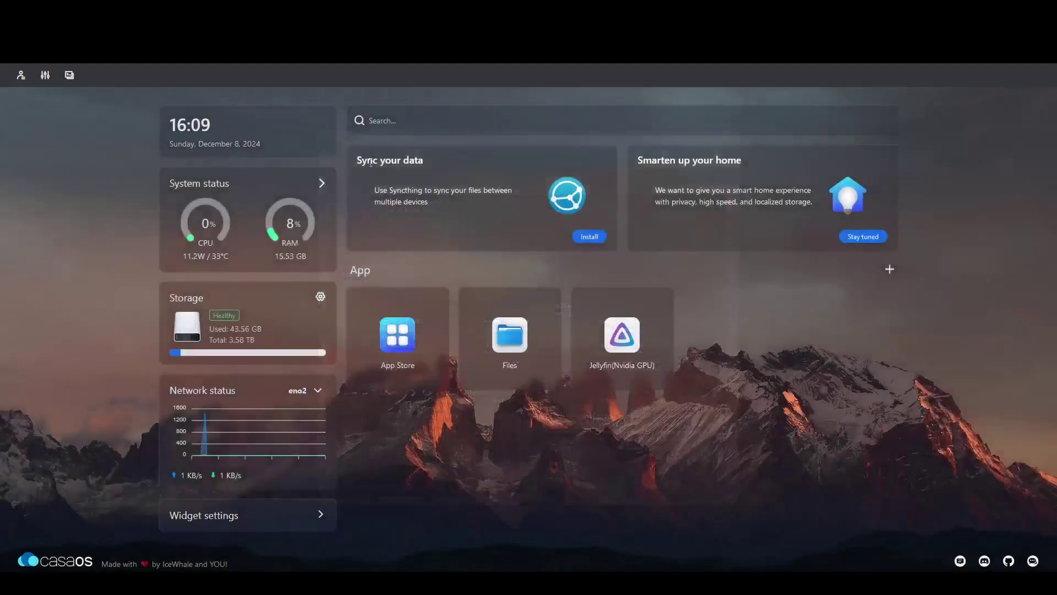
{"action": "left_click", "coordinate": [46, 75]}
{"action": "left_click", "coordinate": [98, 387]}
{"action": "left_click", "coordinate": [97, 387]}
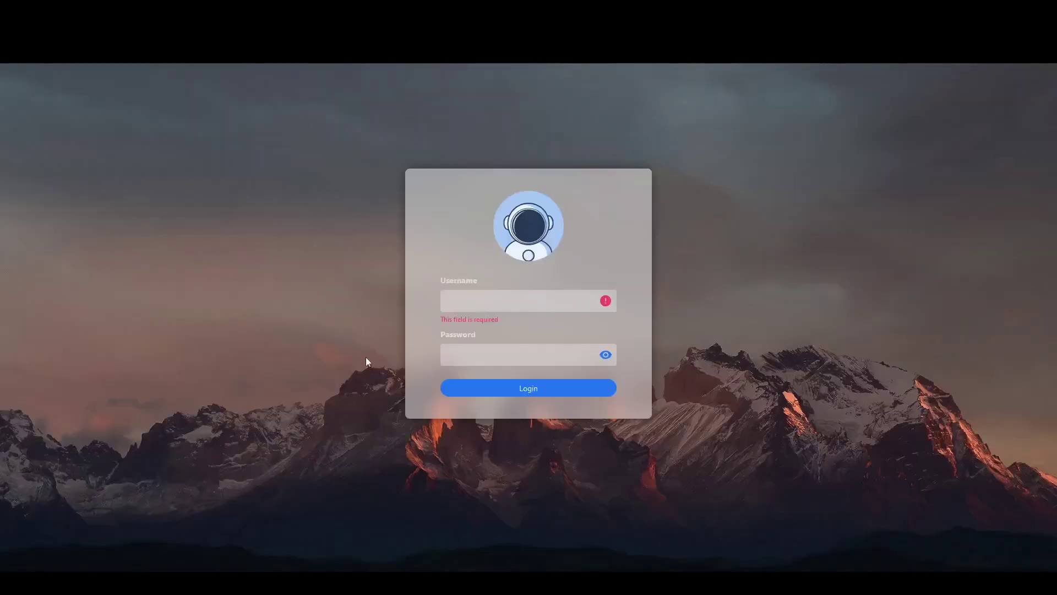
- Log back in to CasaOS with the account username and password
{"action": "left_click", "coordinate": [473, 298]}
{"action": "type", "text": "takumi"}
{"action": "key", "text": "Tab"}
{"action": "type", "text": "•••••••••••••"}
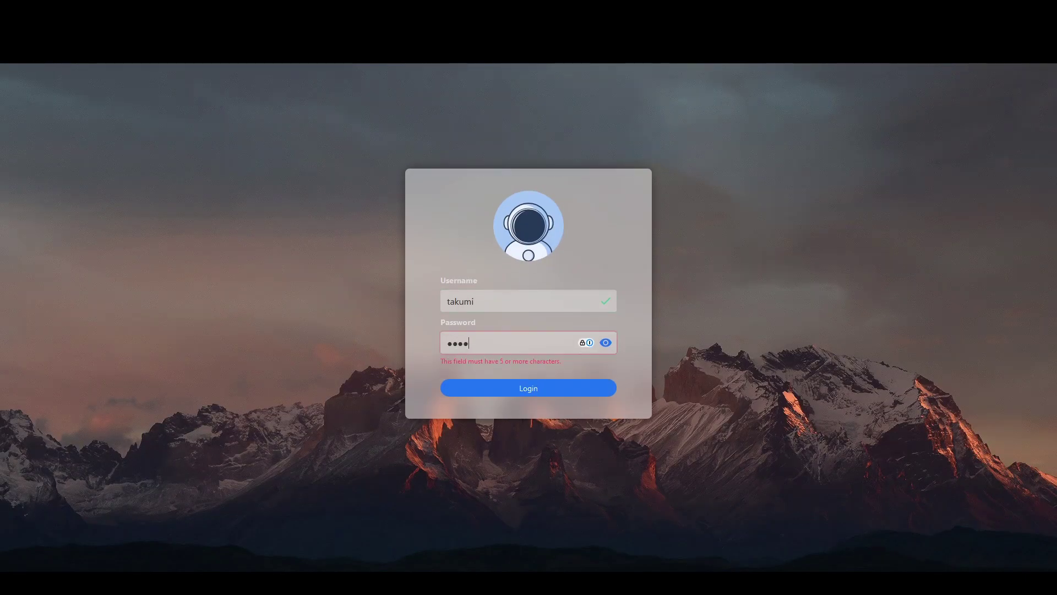
{"action": "left_click", "coordinate": [538, 389]}
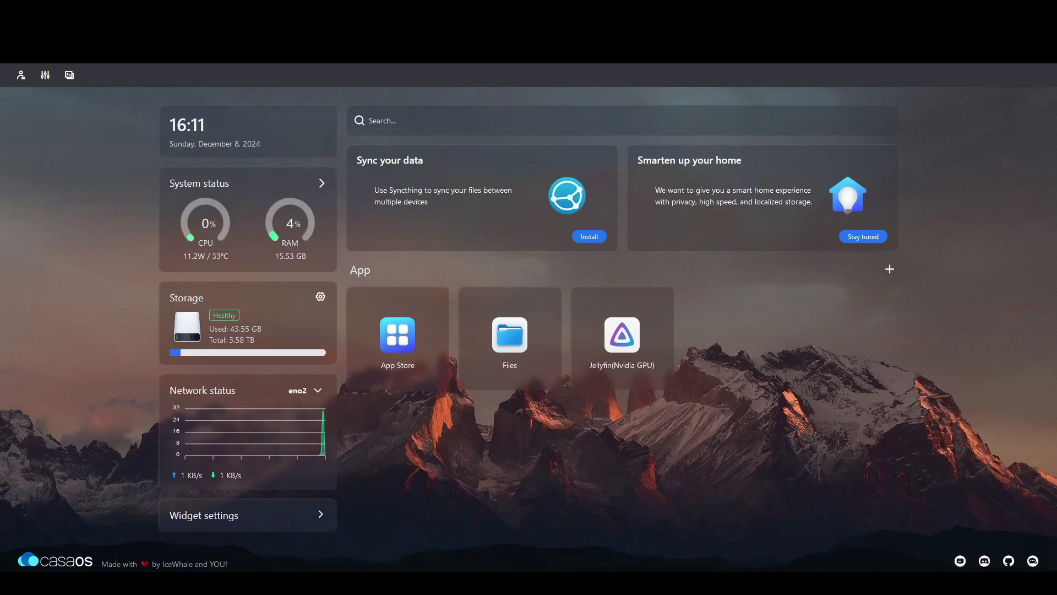
- Switch to the NVIDIA Container Toolkit install guide and copy the production repository command under Installing with Apt
{"action": "key", "text": "alt+Tab"}
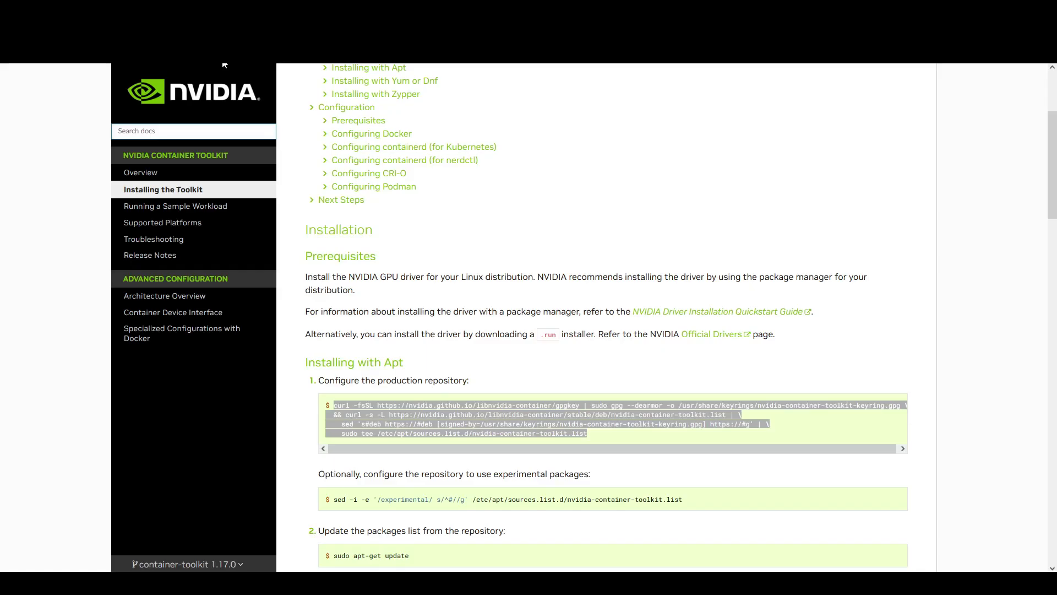
{"action": "left_click", "coordinate": [472, 405]}
{"action": "scroll", "coordinate": [421, 226], "scroll_direction": "up", "scroll_amount": 4}
{"action": "scroll", "coordinate": [421, 226], "scroll_direction": "down", "scroll_amount": 1}
{"action": "scroll", "coordinate": [422, 226], "scroll_direction": "down", "scroll_amount": 5}
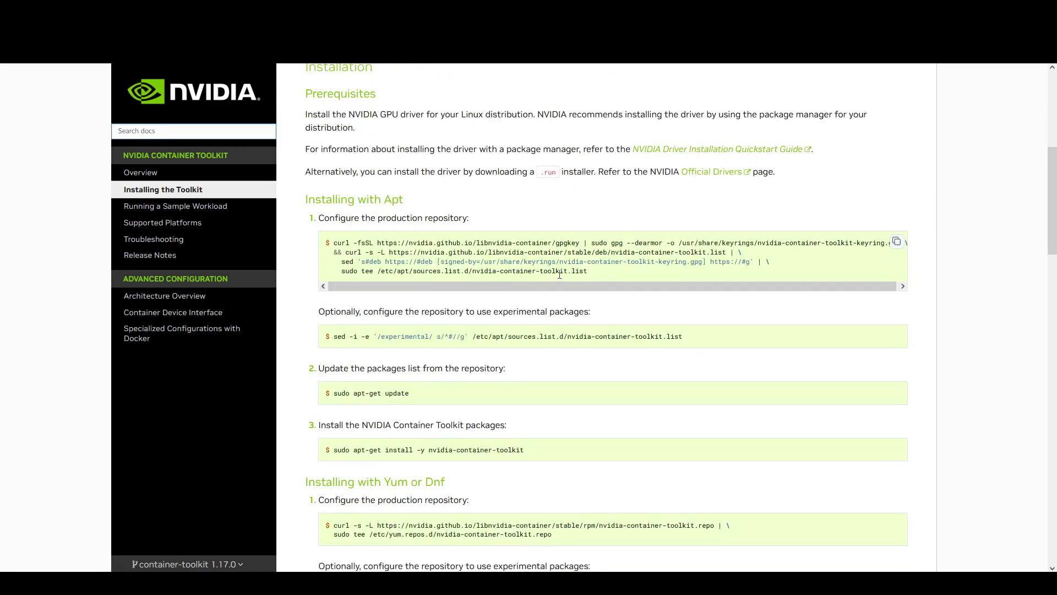
{"action": "left_click_drag", "start_coordinate": [589, 272], "coordinate": [333, 243]}
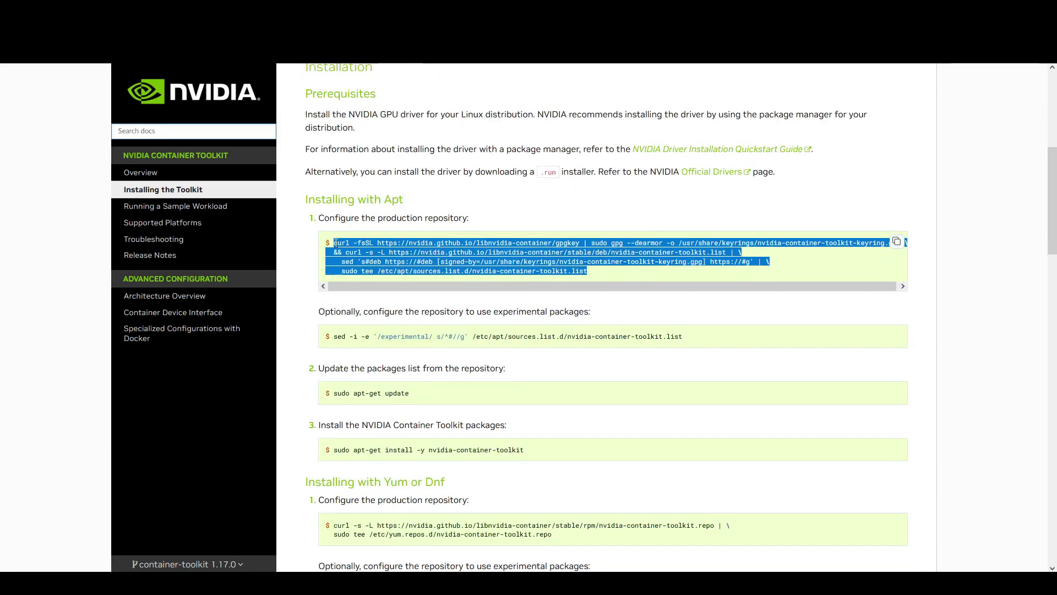
{"action": "right_click", "coordinate": [361, 245]}
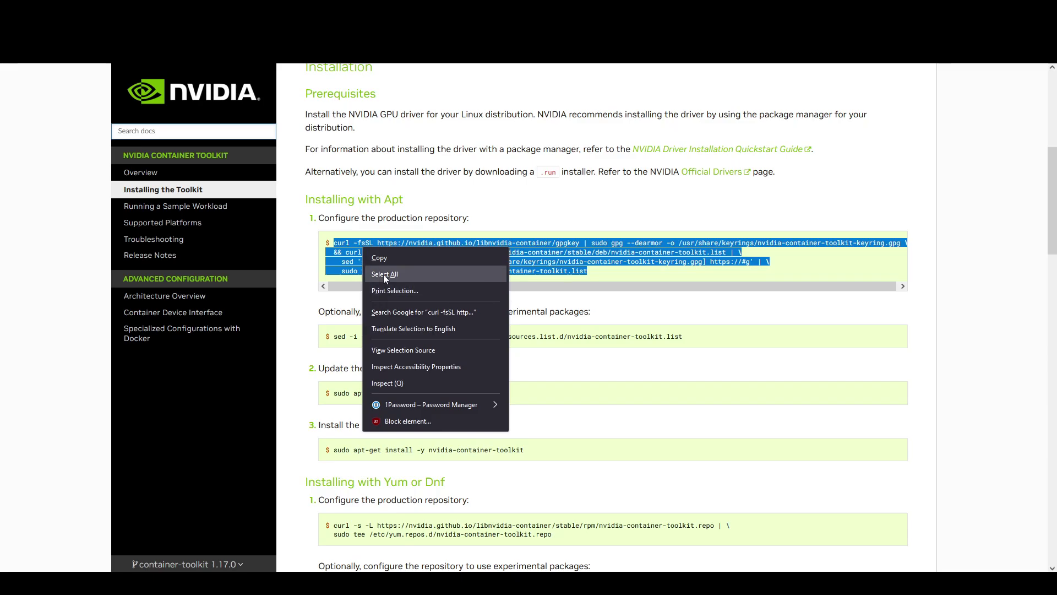
{"action": "left_click", "coordinate": [380, 258]}
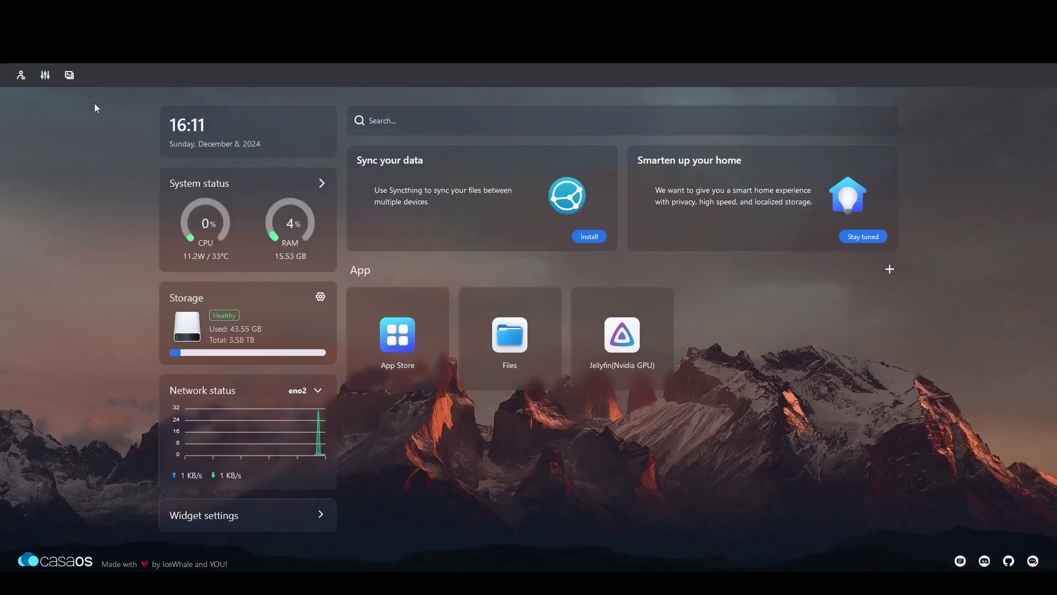
- Return to CasaOS, open its terminal and connect on port 22 with the account username and password
{"action": "left_click", "coordinate": [46, 77]}
{"action": "left_click", "coordinate": [46, 77]}
{"action": "left_click", "coordinate": [70, 75]}
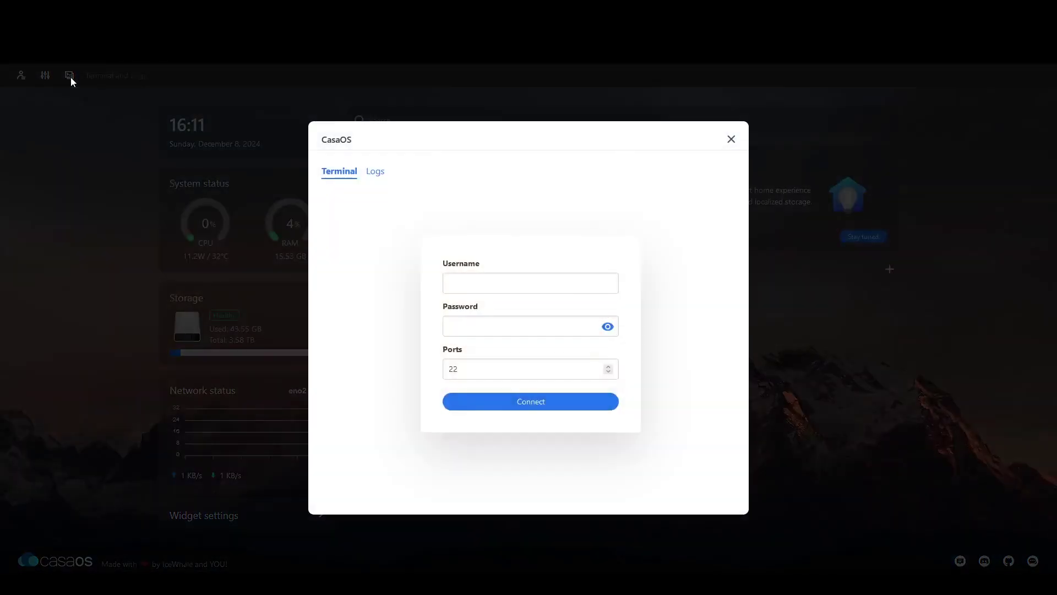
{"action": "left_click", "coordinate": [498, 276]}
{"action": "type", "text": "takumi"}
{"action": "key", "text": "Tab"}
{"action": "type", "text": "*************"}
{"action": "key", "text": "Return"}
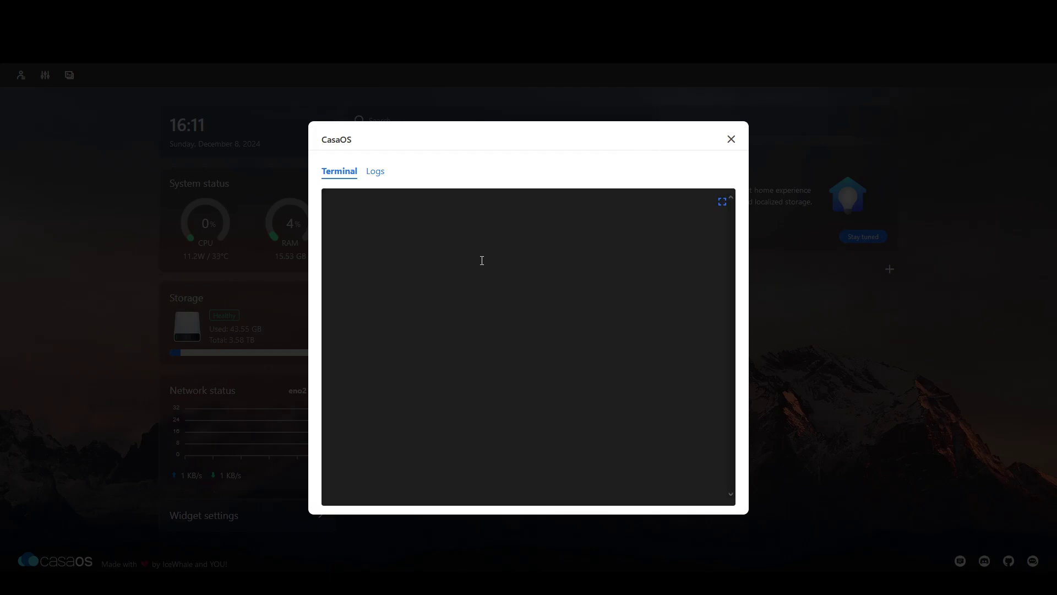
- Run the copied repository command with the sudo password, answer y to overwrite the keyring file, and clear the terminal
{"action": "right_click", "coordinate": [429, 272]}
{"action": "left_click", "coordinate": [477, 359]}
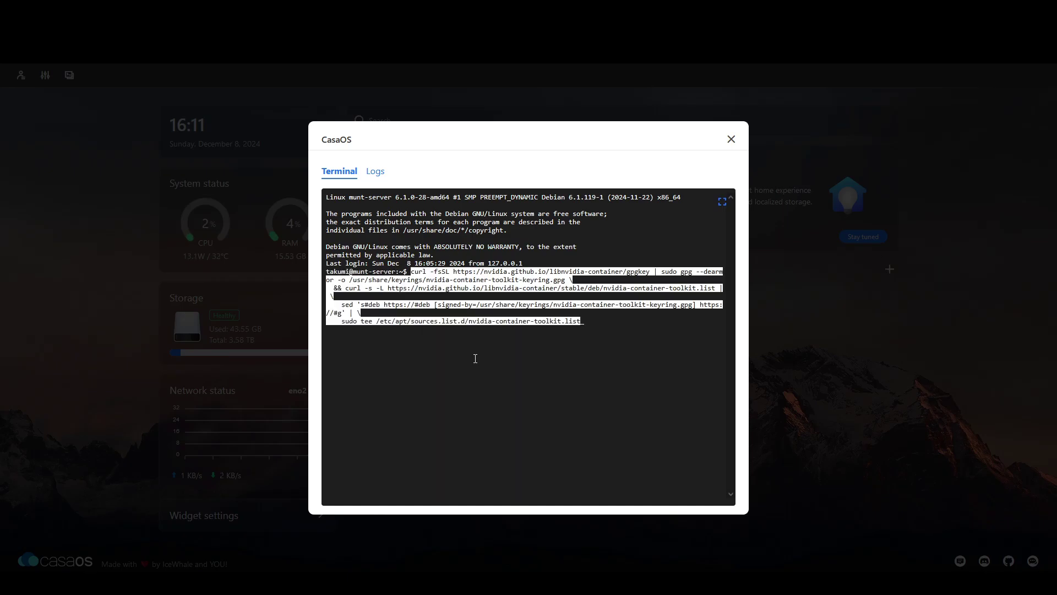
{"action": "key", "text": "Return"}
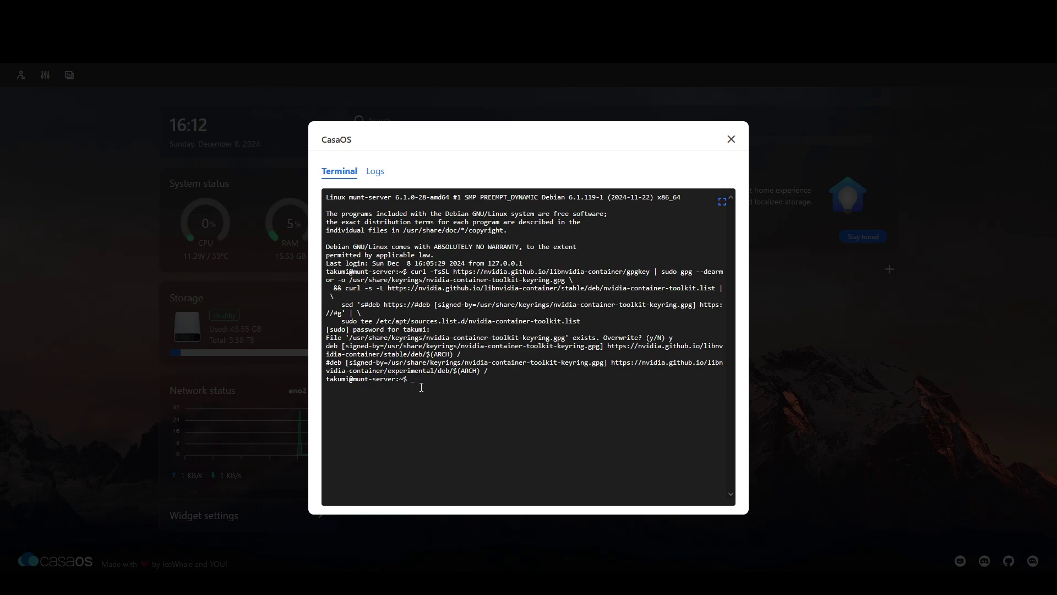
{"action": "key", "text": "ctrl+l"}
- Copy sudo apt-get update from the NVIDIA guide's Apt section and run it in the CasaOS terminal
{"action": "key", "text": "ctrl+Tab"}
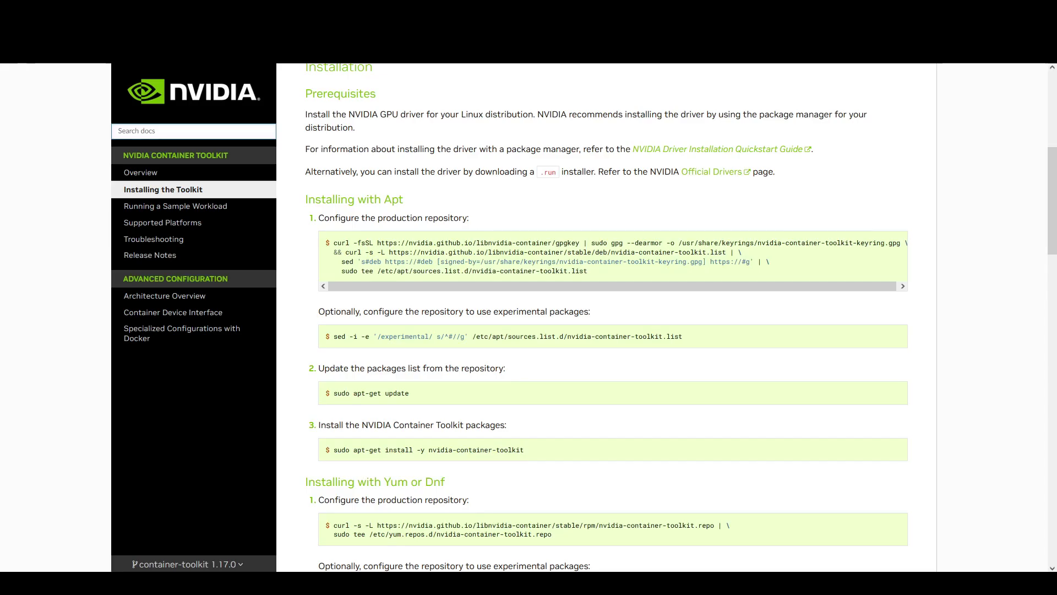
{"action": "left_click_drag", "start_coordinate": [355, 257], "coordinate": [328, 242]}
{"action": "left_click_drag", "start_coordinate": [333, 336], "coordinate": [685, 339]}
{"action": "left_click", "coordinate": [697, 344]}
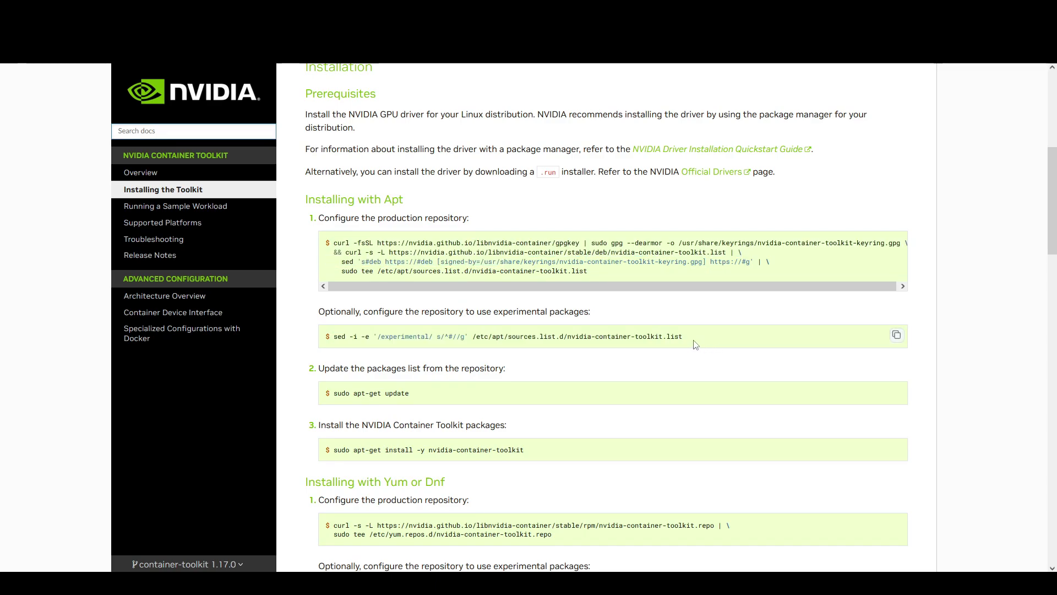
{"action": "left_click_drag", "start_coordinate": [309, 313], "coordinate": [583, 312]}
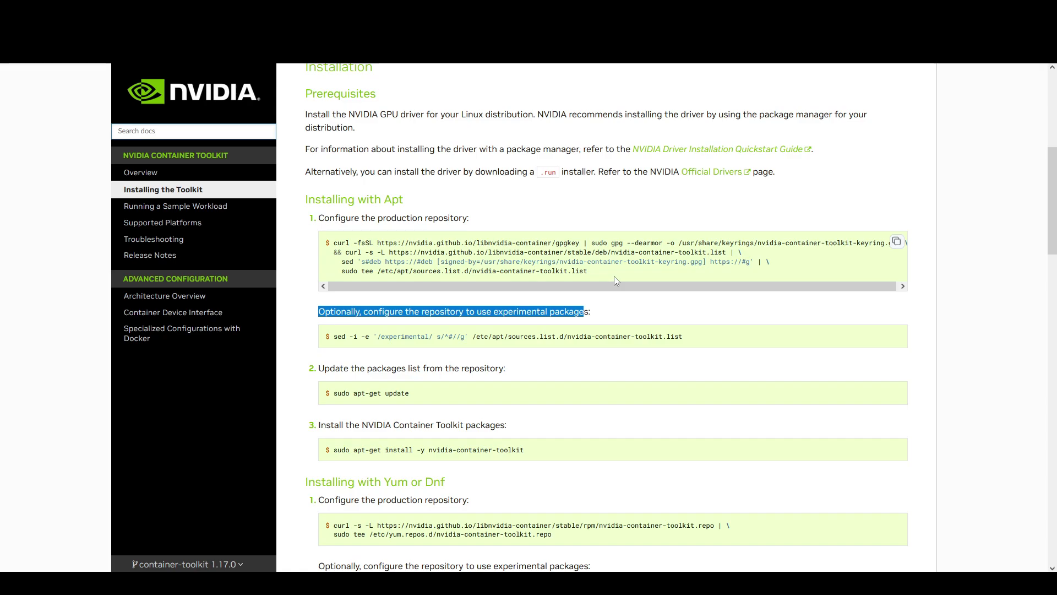
{"action": "left_click", "coordinate": [416, 397]}
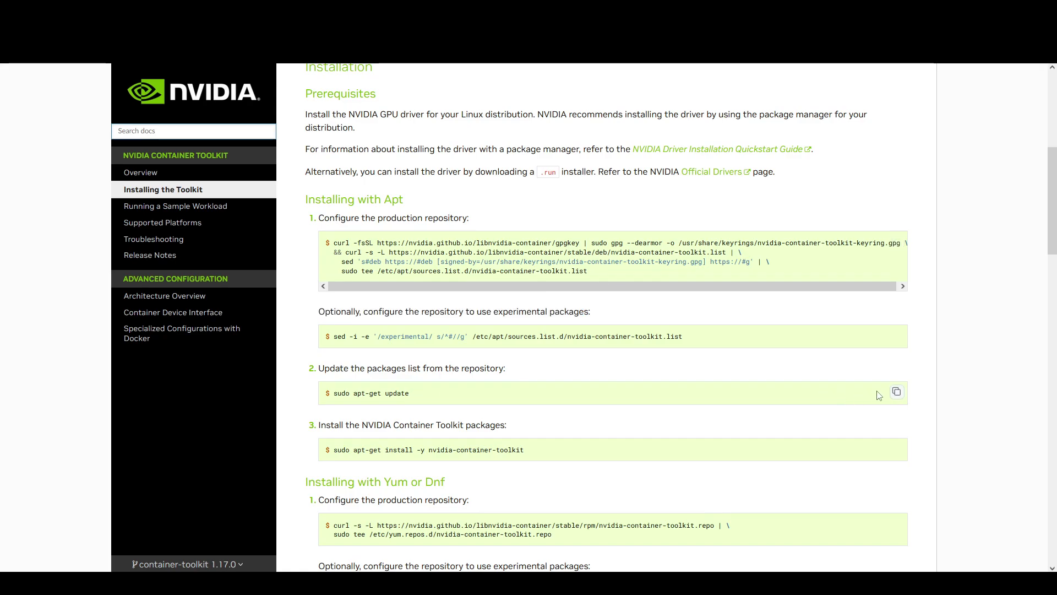
{"action": "left_click", "coordinate": [894, 392]}
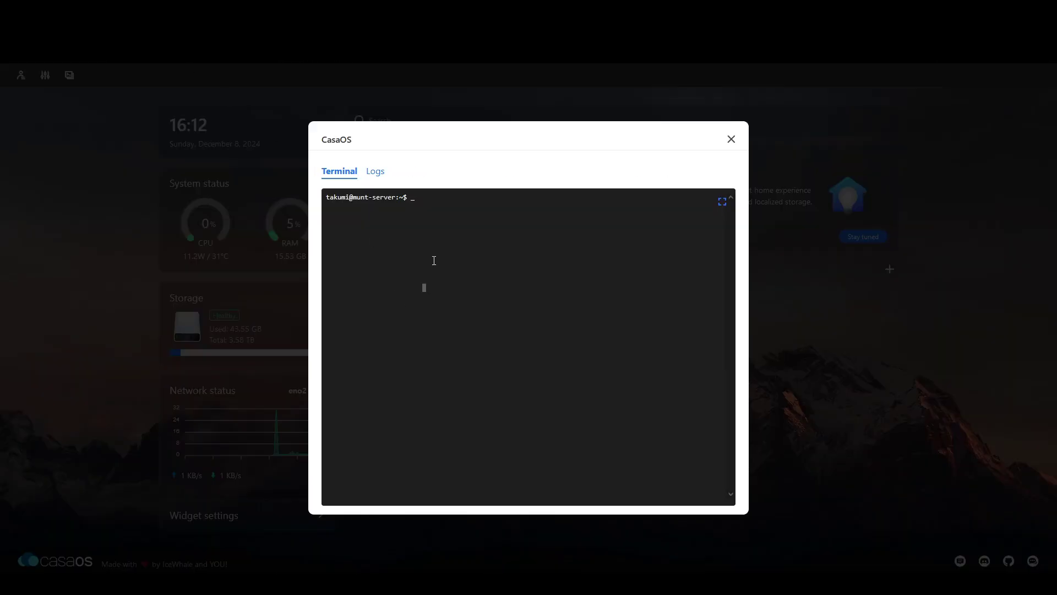
{"action": "right_click", "coordinate": [434, 261]}
{"action": "left_click", "coordinate": [488, 345]}
{"action": "key", "text": "Return"}
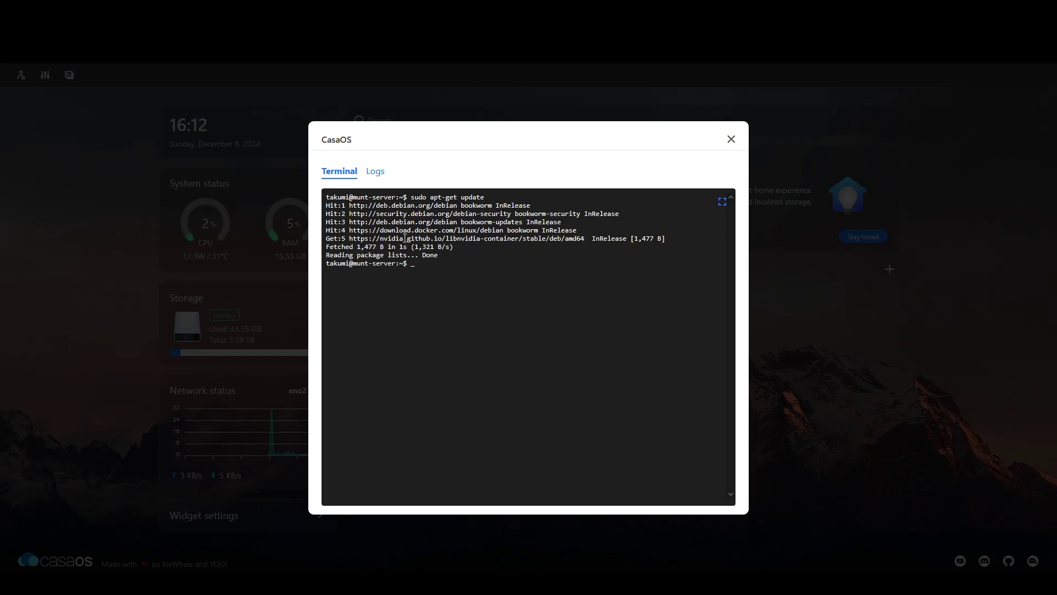
- Copy sudo apt-get install -y nvidia-container-toolkit from the NVIDIA guide and run it in the CasaOS terminal
{"action": "left_click", "coordinate": [265, 8]}
{"action": "scroll", "coordinate": [483, 423], "scroll_direction": "down", "scroll_amount": 3}
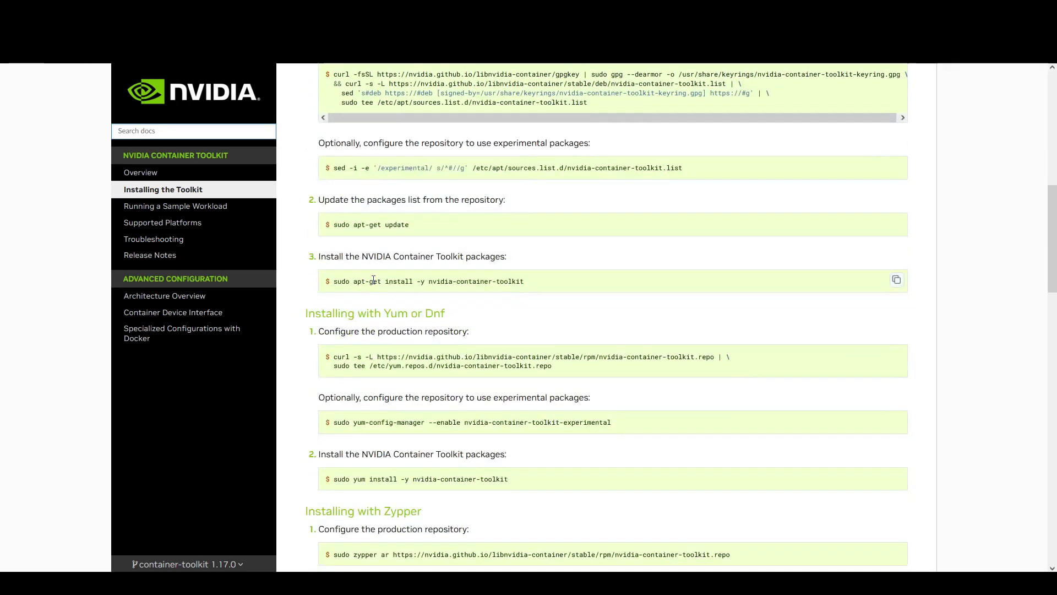
{"action": "left_click", "coordinate": [897, 279]}
{"action": "left_click", "coordinate": [160, 9]}
{"action": "right_click", "coordinate": [445, 271]}
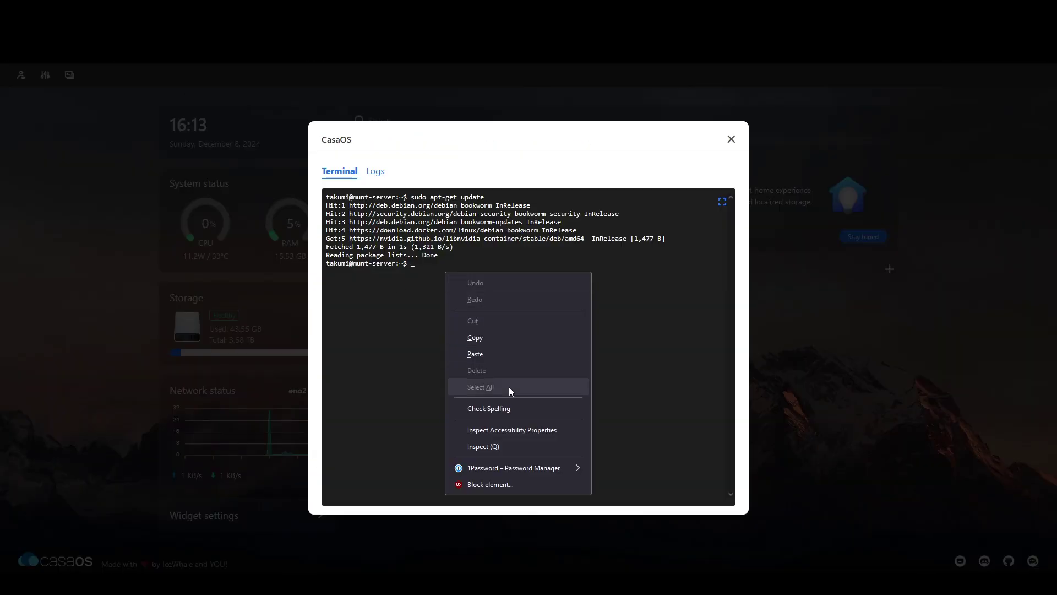
{"action": "left_click", "coordinate": [497, 356]}
{"action": "key", "text": "Return"}
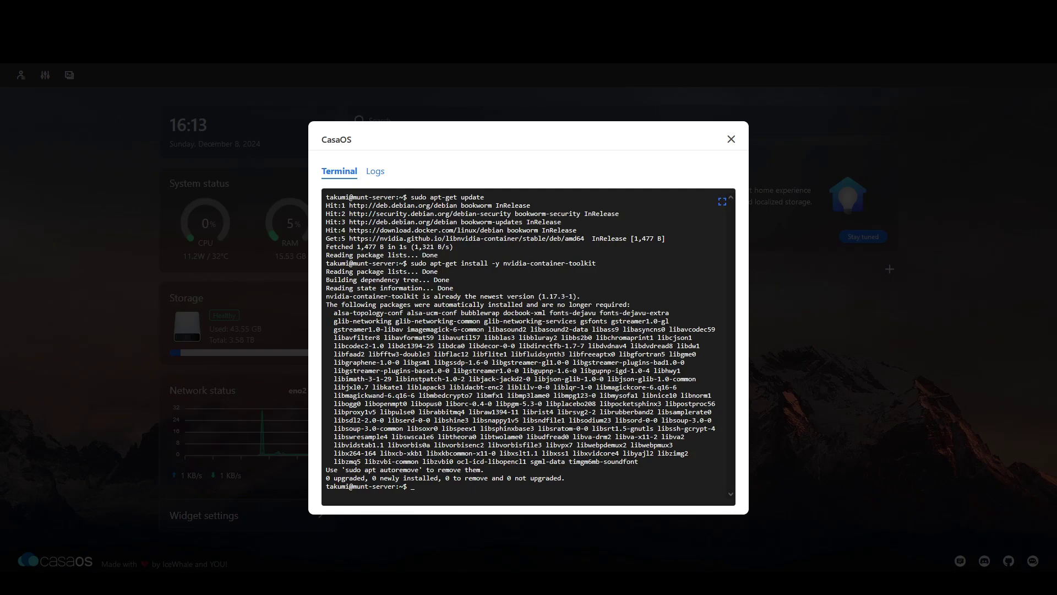
- Close the CasaOS terminal and open the settings of the Jellyfin(Nvidia GPU) app
{"action": "key", "text": "ctrl+Tab"}
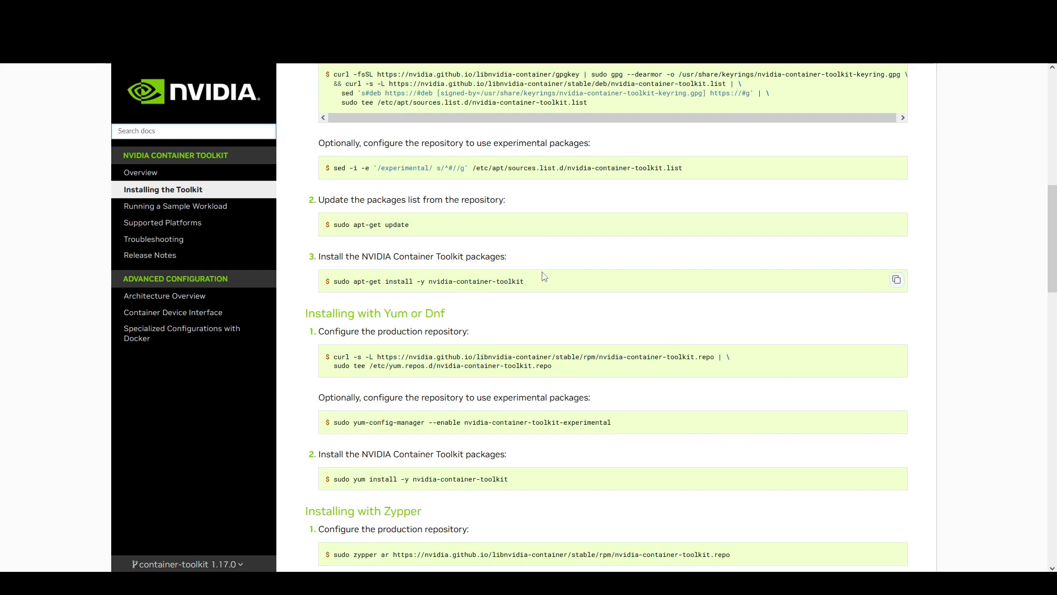
{"action": "key", "text": "ctrl+Tab"}
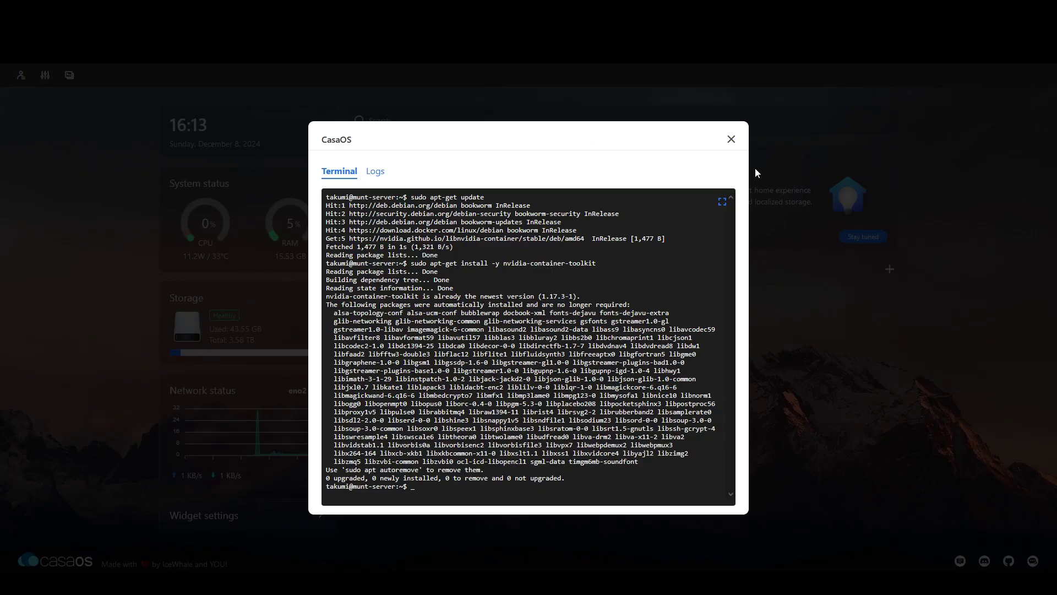
{"action": "left_click", "coordinate": [732, 140]}
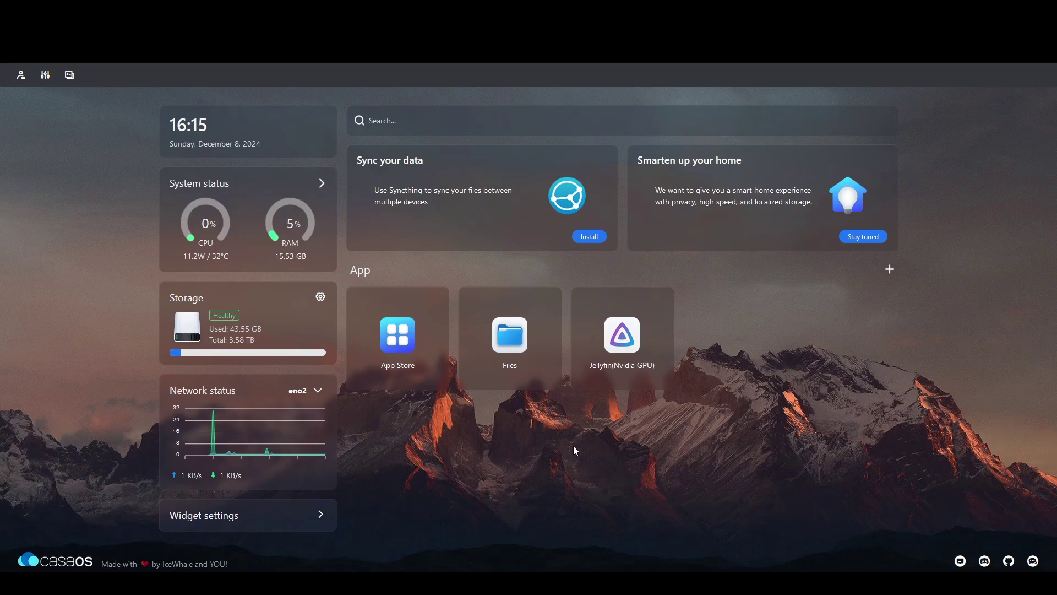
{"action": "mouse_move", "coordinate": [622, 349]}
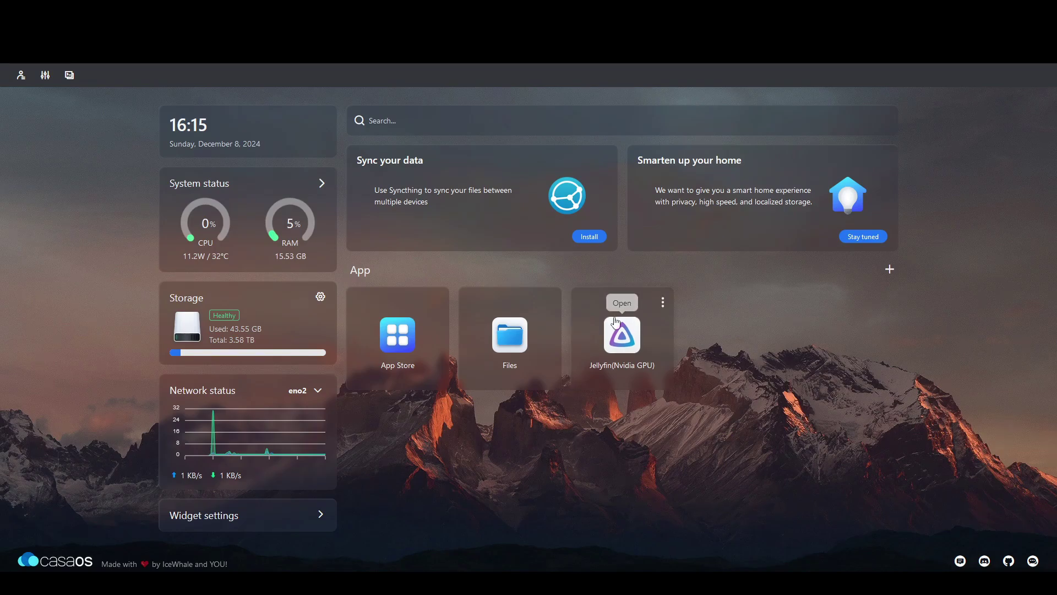
{"action": "left_click", "coordinate": [662, 304]}
{"action": "left_click", "coordinate": [683, 362]}
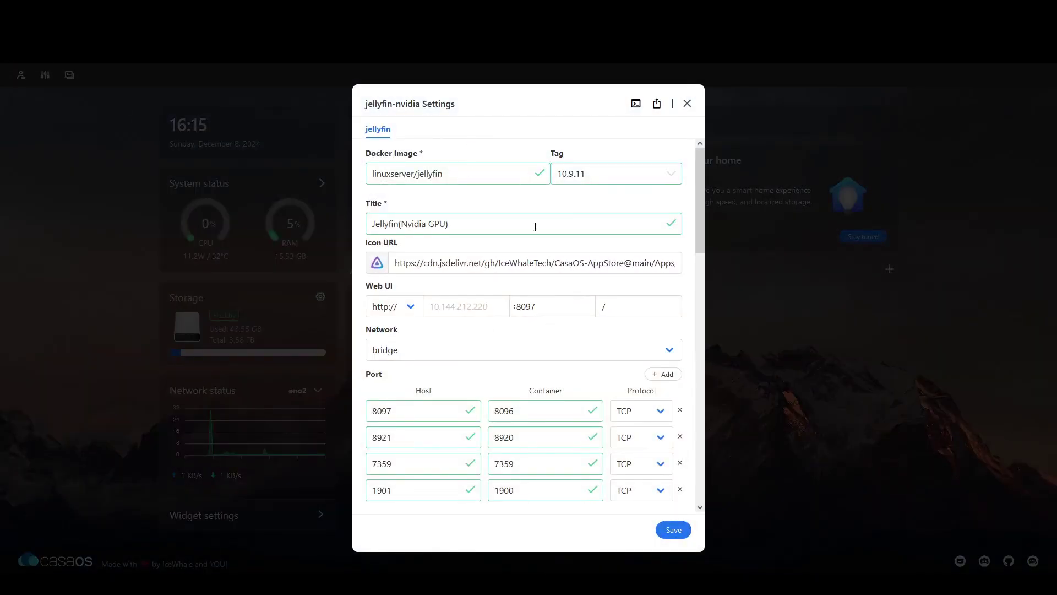
- Add an environment variable with key NVIDIA_DRIVER_CAPABILITIES and value all to the Jellyfin container
{"action": "scroll", "coordinate": [532, 253], "scroll_direction": "down", "scroll_amount": 10}
{"action": "scroll", "coordinate": [532, 267], "scroll_direction": "down", "scroll_amount": 3}
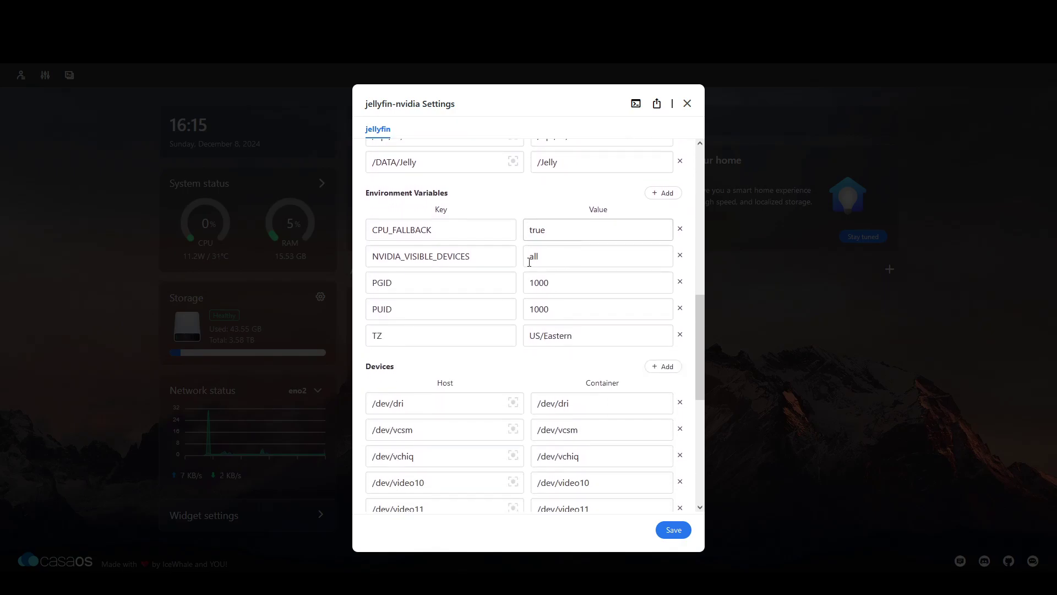
{"action": "scroll", "coordinate": [529, 278], "scroll_direction": "up", "scroll_amount": 1}
{"action": "scroll", "coordinate": [445, 265], "scroll_direction": "up", "scroll_amount": 1}
{"action": "left_click_drag", "start_coordinate": [367, 230], "coordinate": [451, 231]}
{"action": "left_click", "coordinate": [487, 234]}
{"action": "left_click", "coordinate": [664, 228]}
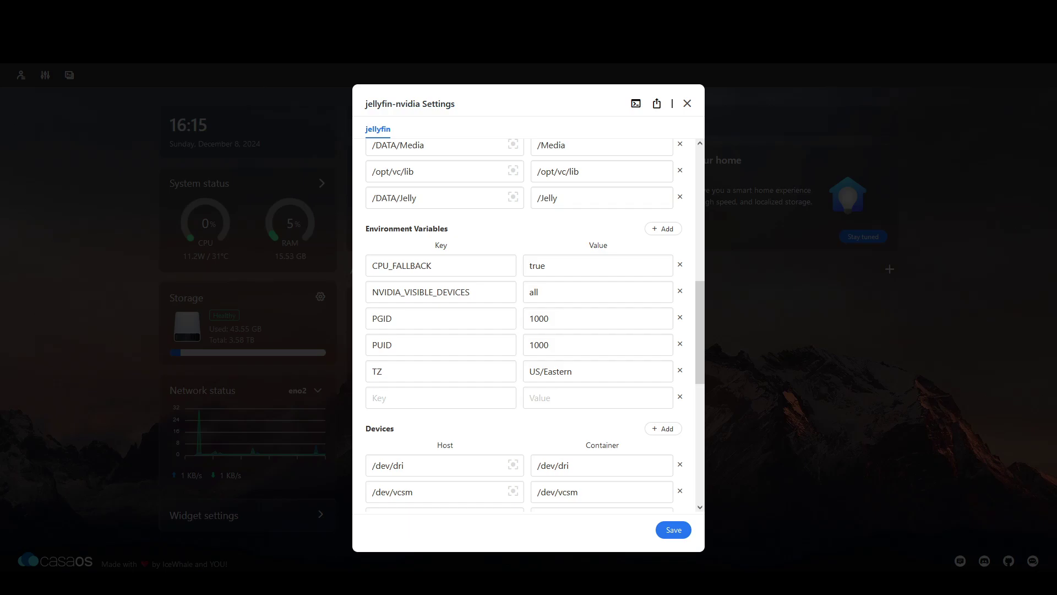
{"action": "left_click", "coordinate": [441, 399]}
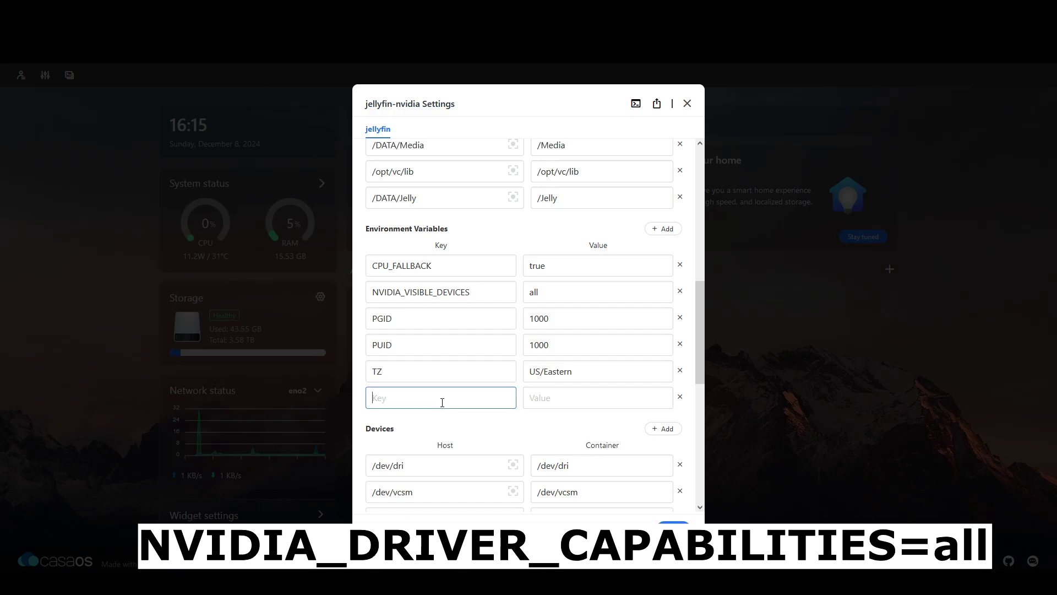
{"action": "key", "text": "ctrl+v"}
{"action": "left_click", "coordinate": [541, 401]}
{"action": "type", "text": "a"}
- Check the remaining Jellyfin container settings and save the configuration
{"action": "scroll", "coordinate": [517, 413], "scroll_direction": "down", "scroll_amount": 8}
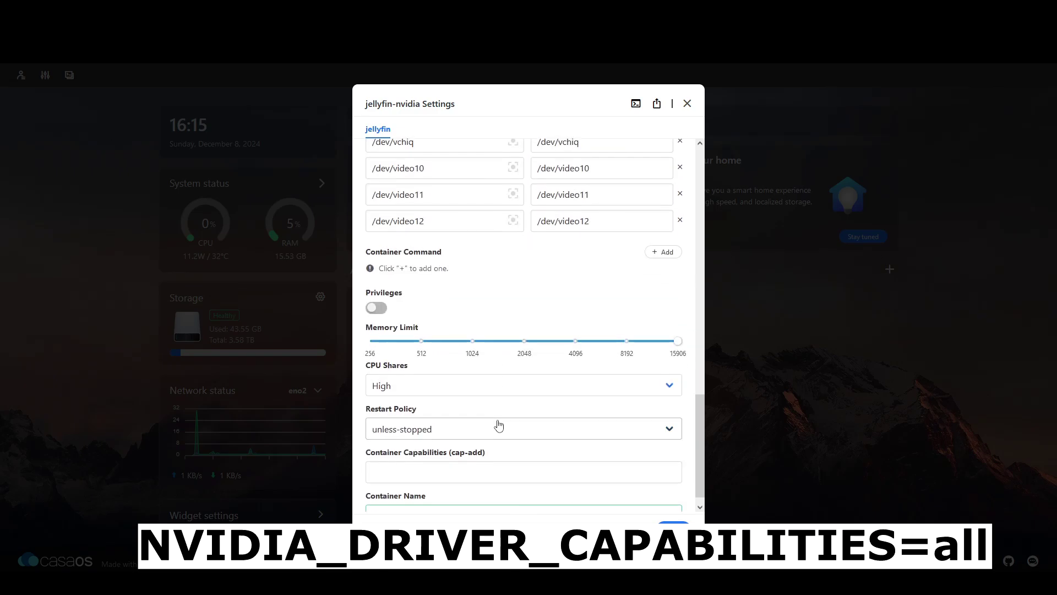
{"action": "scroll", "coordinate": [482, 414], "scroll_direction": "down", "scroll_amount": 1}
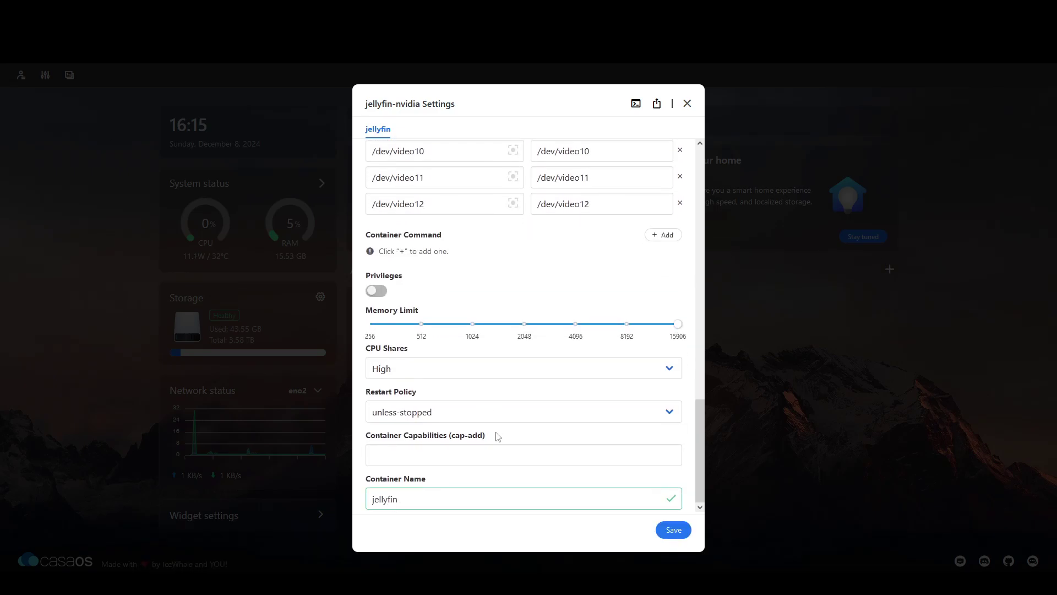
{"action": "scroll", "coordinate": [495, 437], "scroll_direction": "up", "scroll_amount": 3}
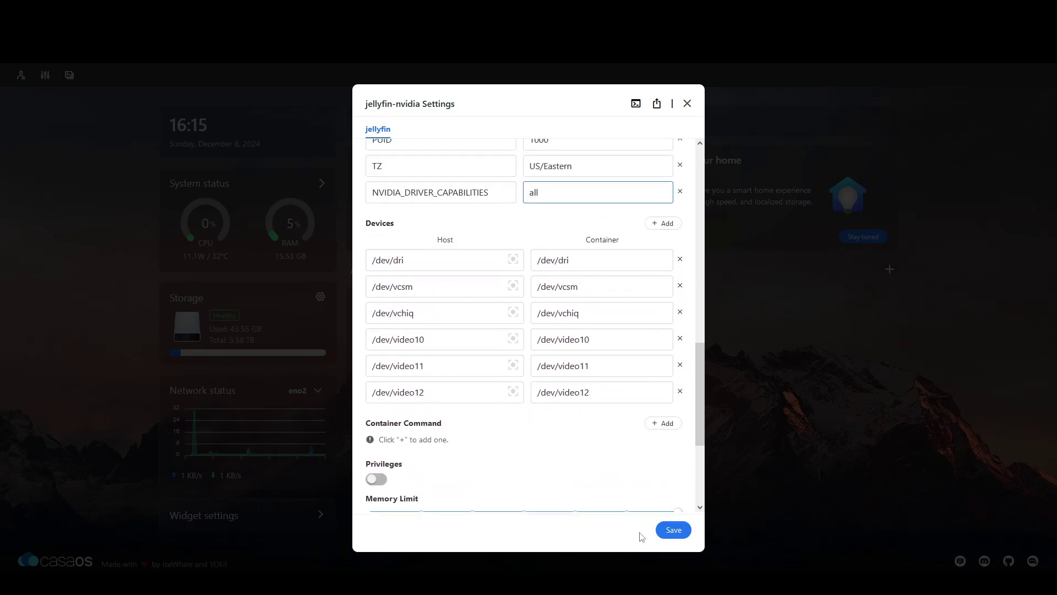
{"action": "left_click", "coordinate": [674, 529]}
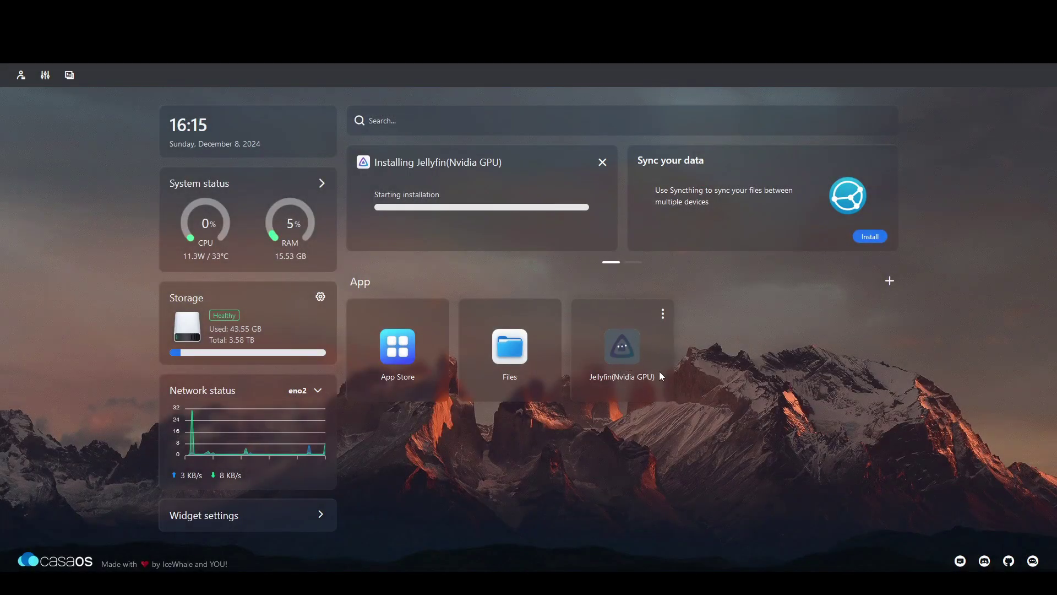
- Export the Jellyfin(Nvidia GPU) app's configuration from its settings, open the YAML file in VS Code and look through it
{"action": "left_click", "coordinate": [665, 301]}
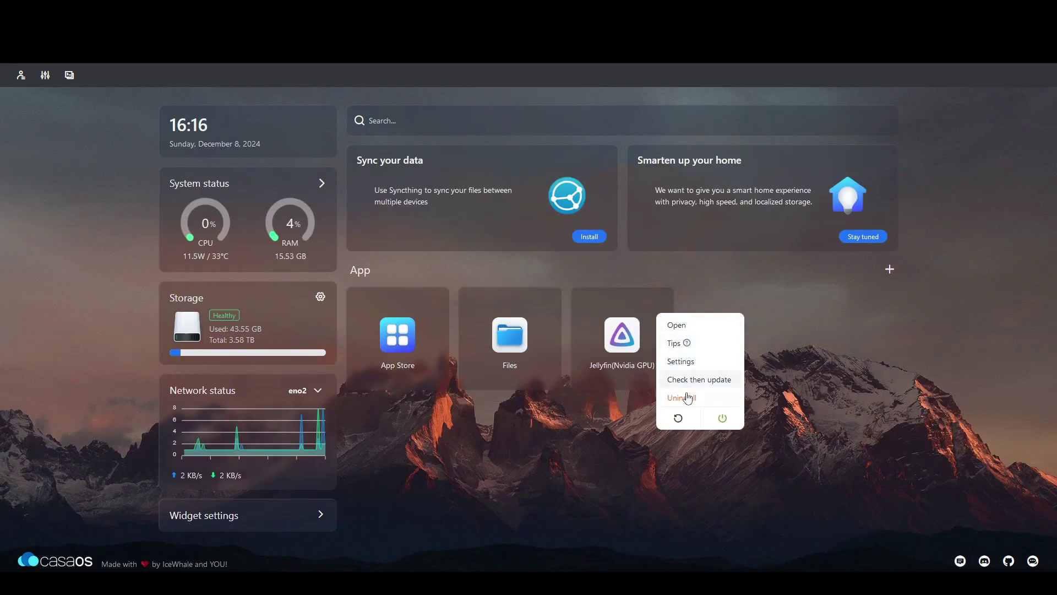
{"action": "left_click", "coordinate": [690, 362]}
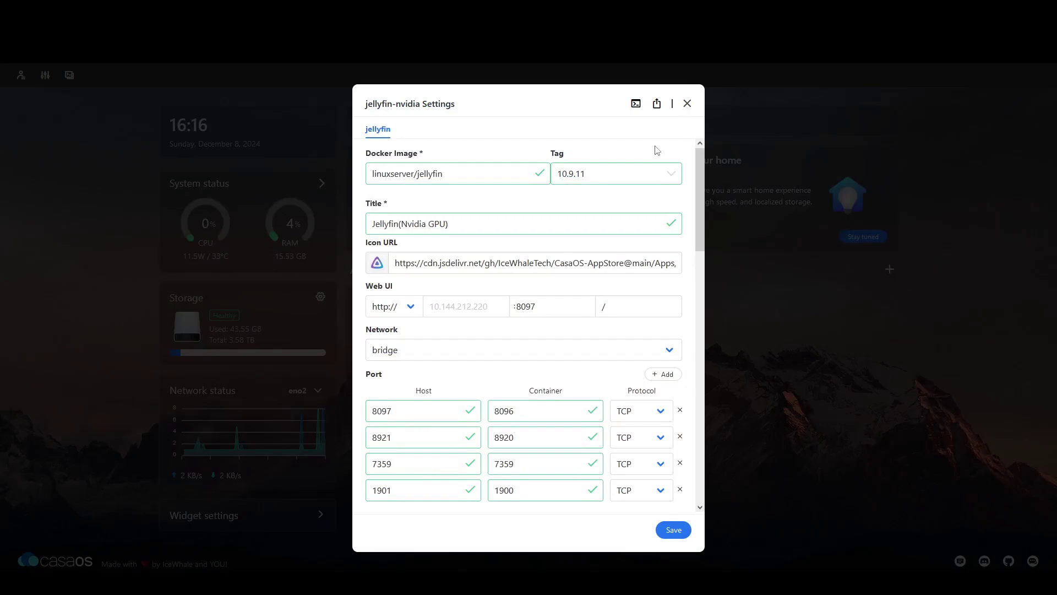
{"action": "left_click", "coordinate": [657, 105]}
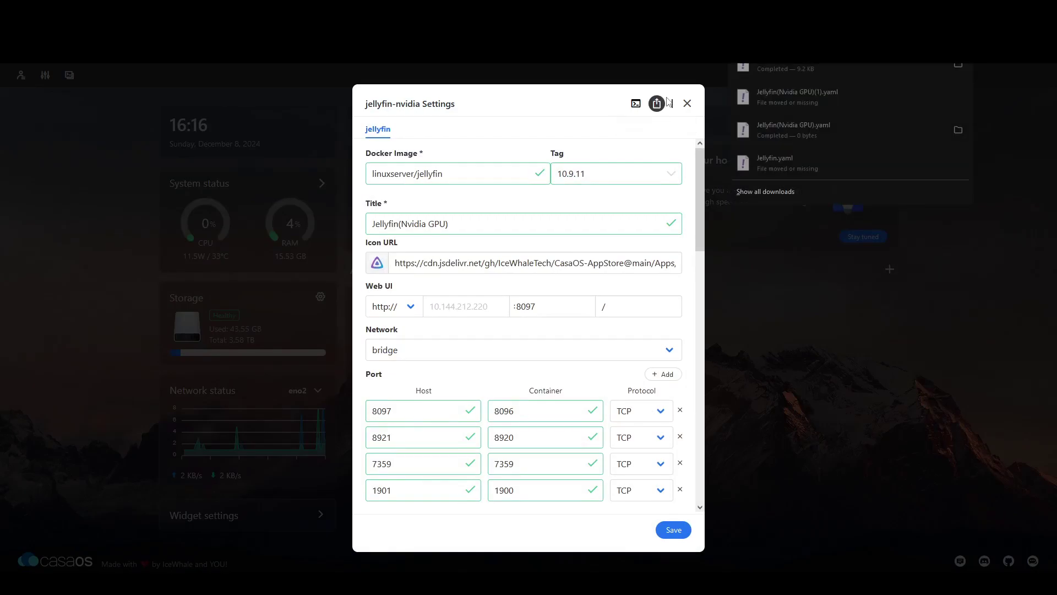
{"action": "left_click", "coordinate": [917, 64]}
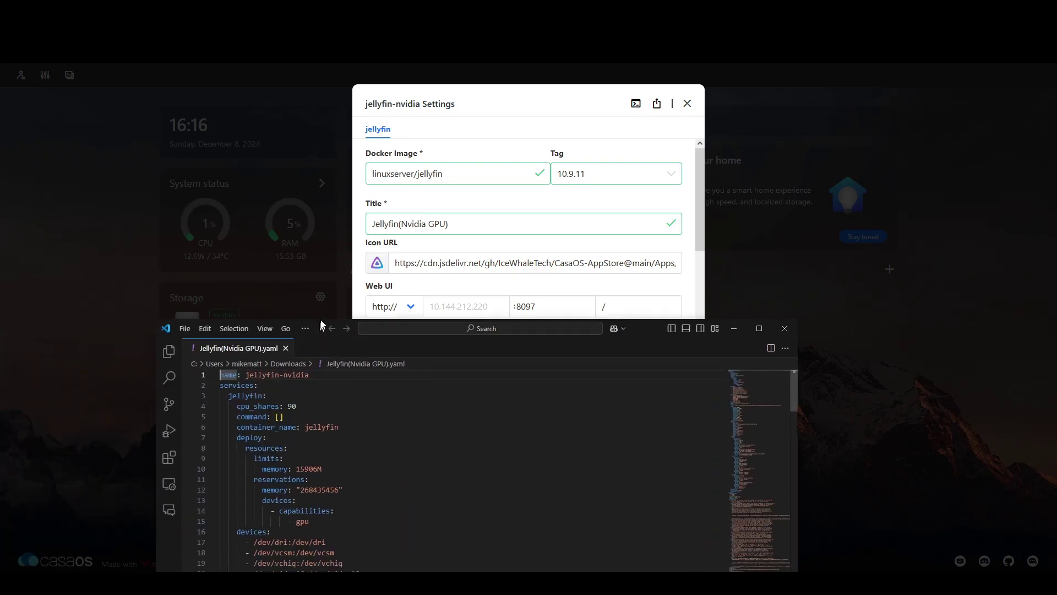
{"action": "left_click_drag", "start_coordinate": [321, 322], "coordinate": [413, 93]}
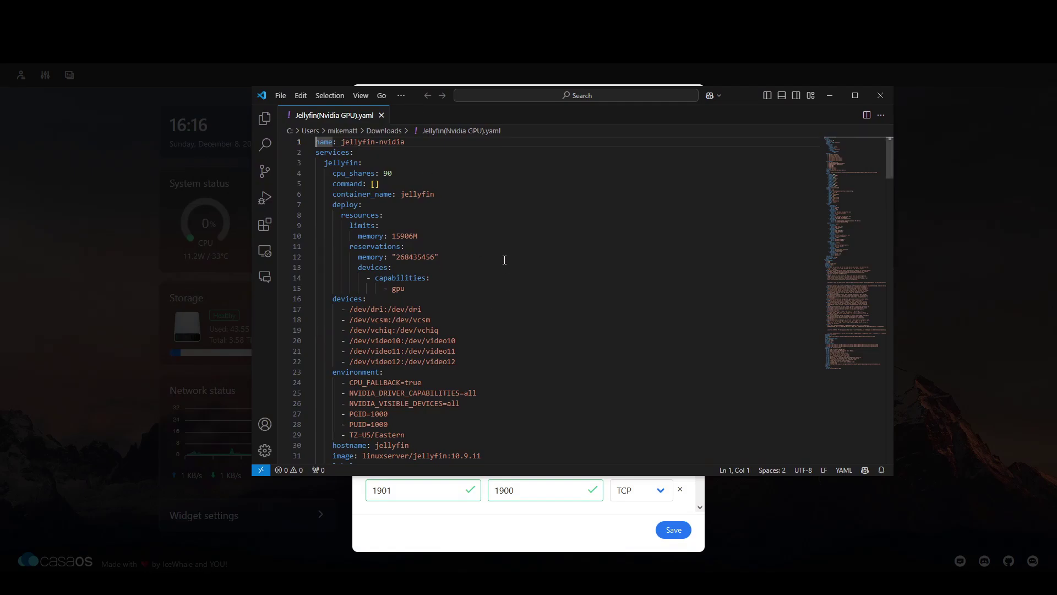
{"action": "scroll", "coordinate": [436, 298], "scroll_direction": "down", "scroll_amount": 20}
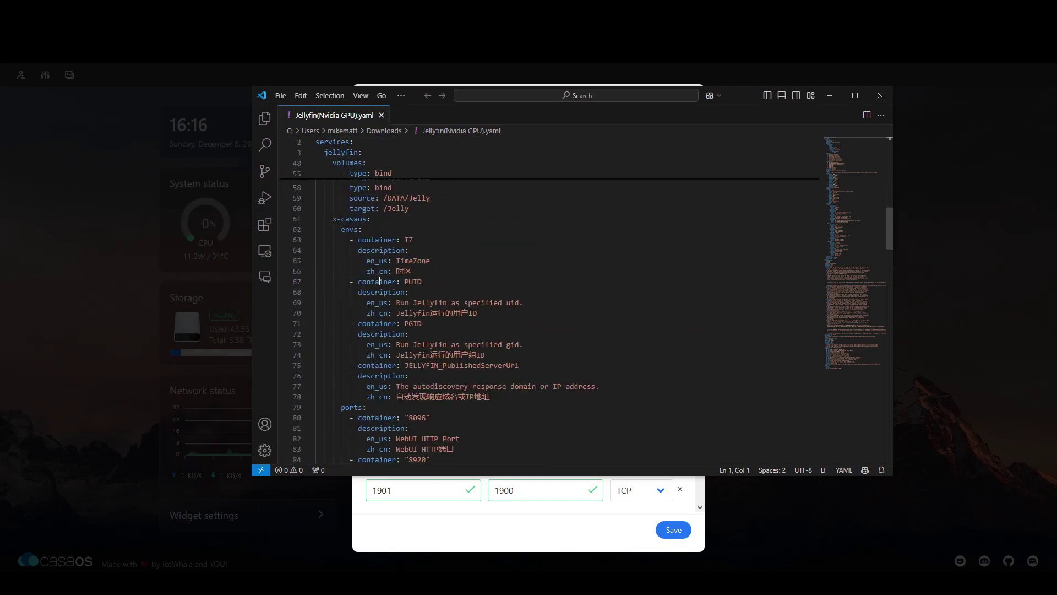
{"action": "scroll", "coordinate": [430, 372], "scroll_direction": "down", "scroll_amount": 10}
{"action": "left_click", "coordinate": [472, 531]}
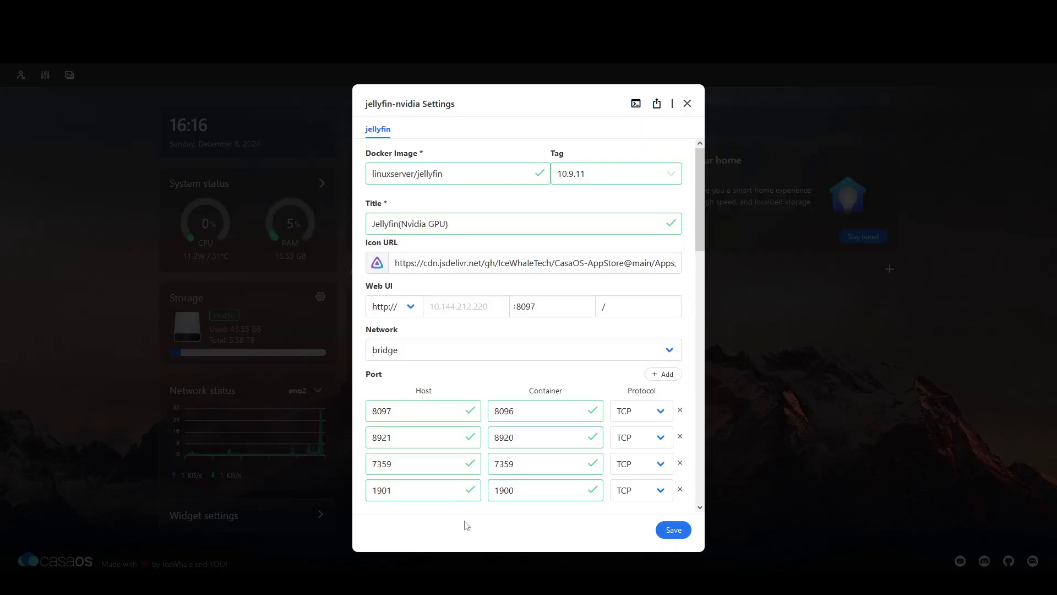
{"action": "left_click", "coordinate": [385, 582]}
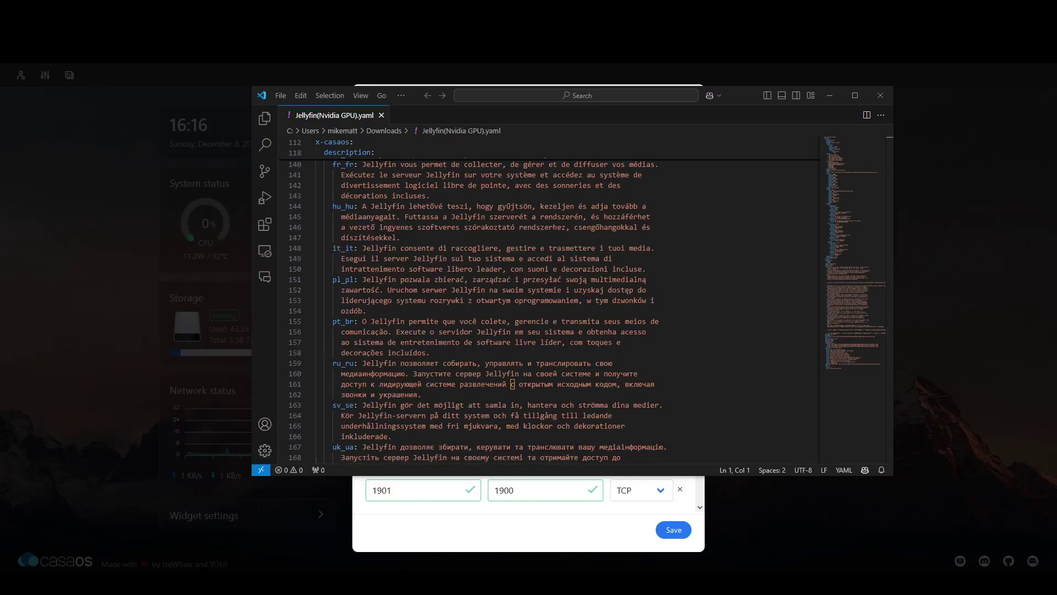
- Switch to Jellyfin's NVIDIA GPU documentation in the browser and examine the note on the Docker environment variables for NVIDIA GPUs
{"action": "left_click", "coordinate": [215, 10]}
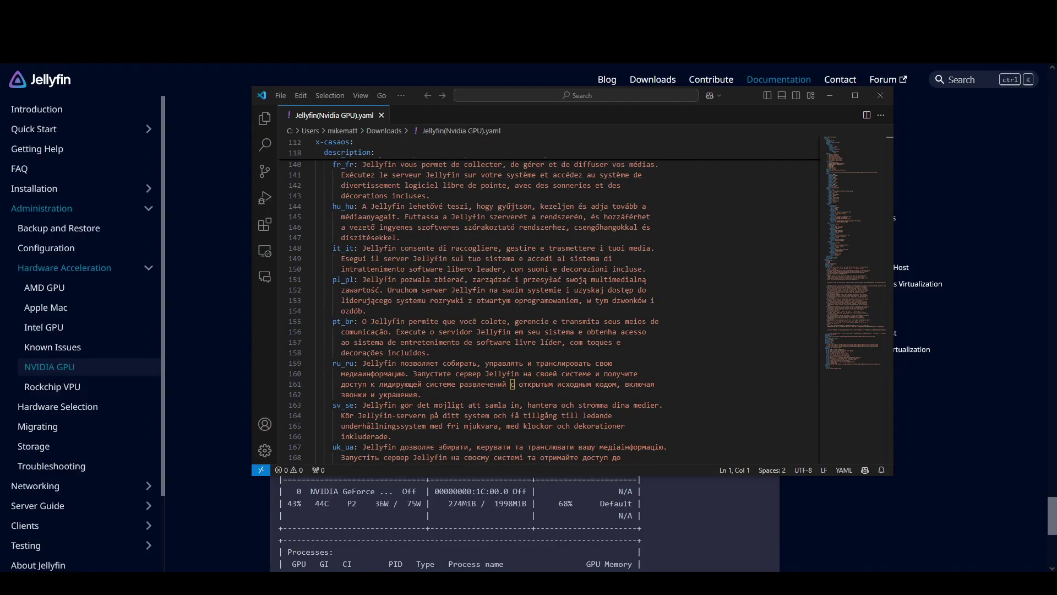
{"action": "left_click", "coordinate": [448, 33]}
{"action": "scroll", "coordinate": [424, 388], "scroll_direction": "up", "scroll_amount": 15}
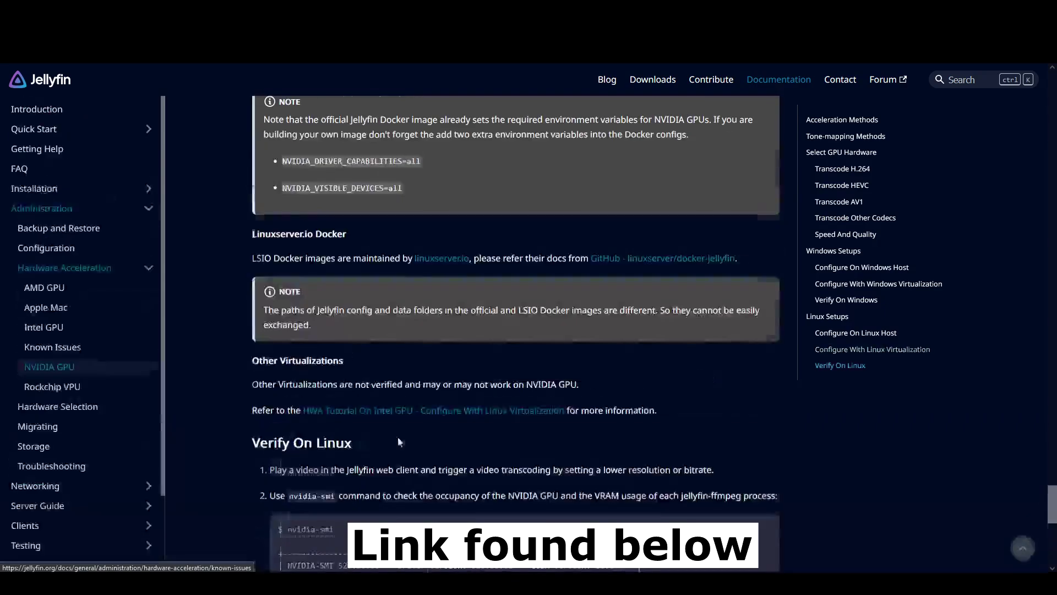
{"action": "scroll", "coordinate": [343, 428], "scroll_direction": "up", "scroll_amount": 15}
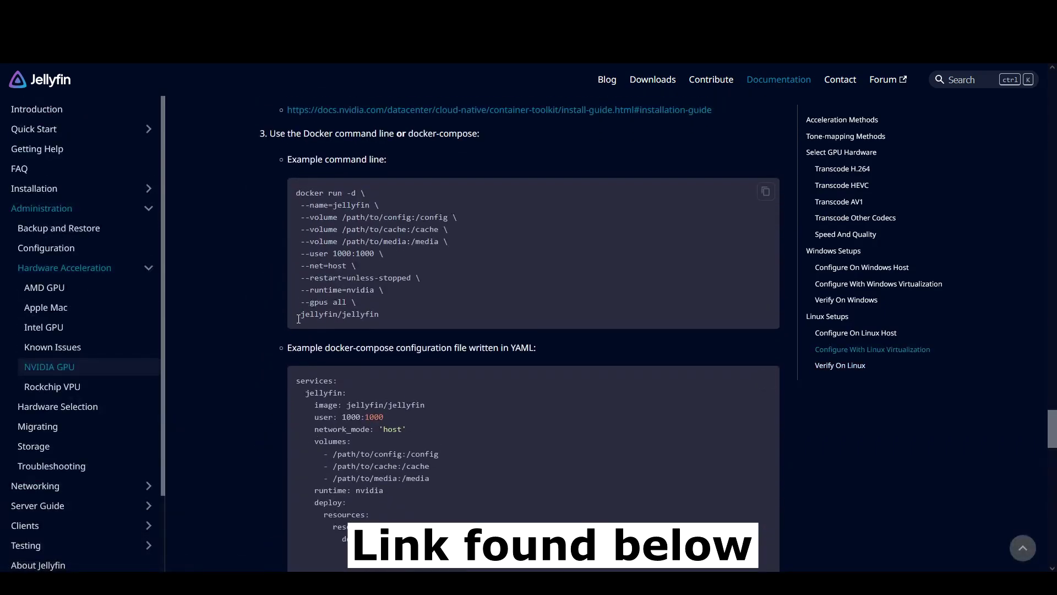
{"action": "scroll", "coordinate": [315, 361], "scroll_direction": "up", "scroll_amount": 20}
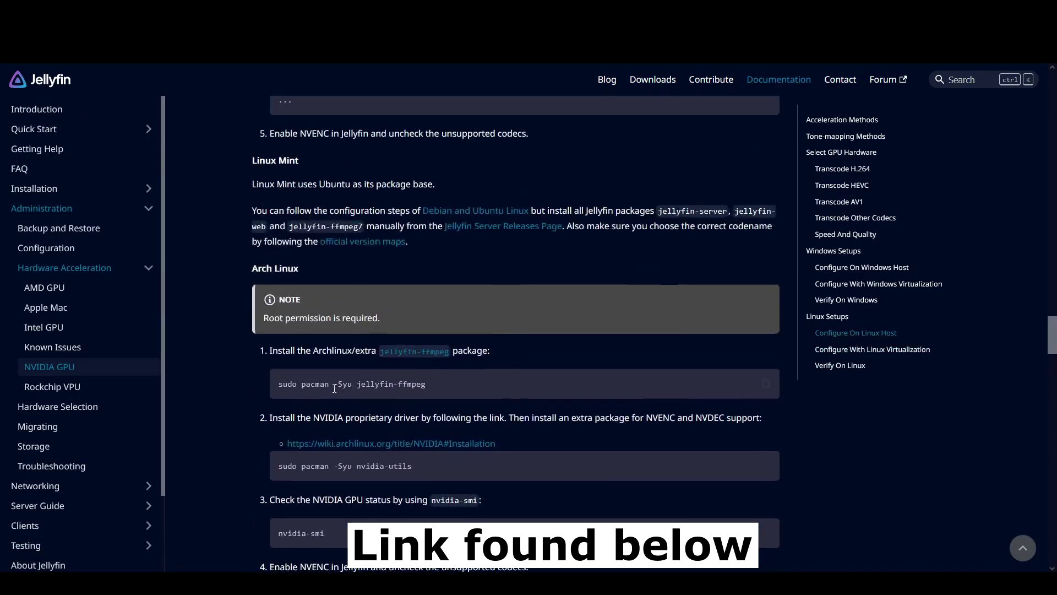
{"action": "scroll", "coordinate": [355, 435], "scroll_direction": "up", "scroll_amount": 10}
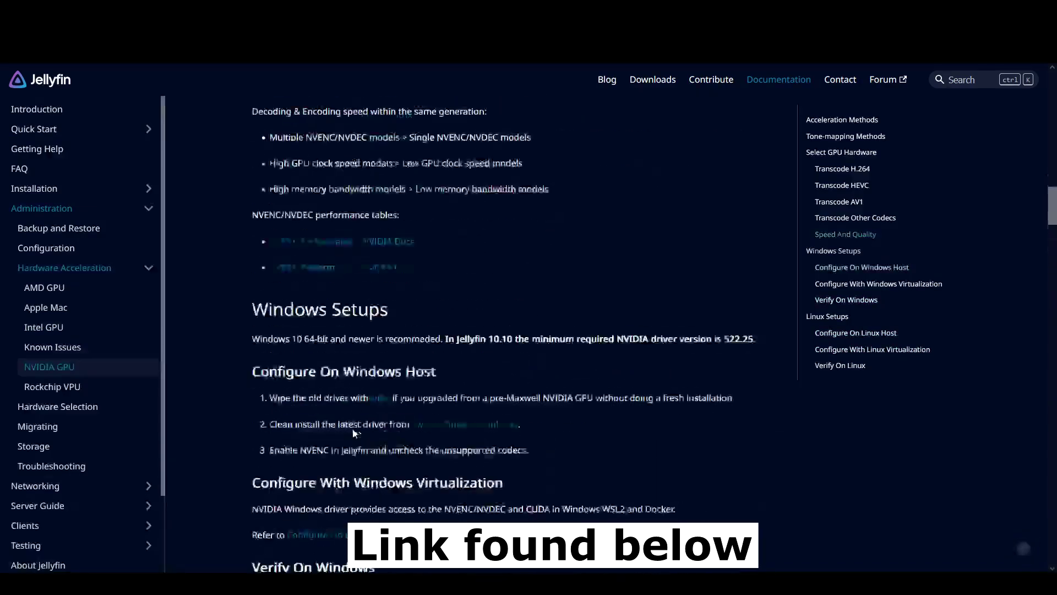
{"action": "scroll", "coordinate": [358, 462], "scroll_direction": "down", "scroll_amount": 20}
{"action": "scroll", "coordinate": [359, 468], "scroll_direction": "down", "scroll_amount": 15}
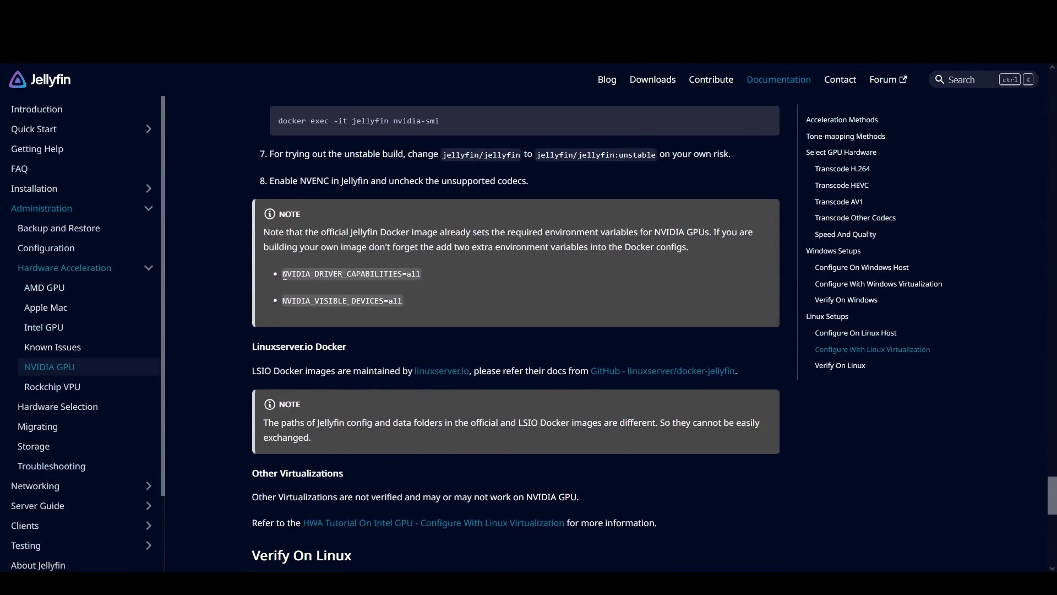
{"action": "left_click_drag", "start_coordinate": [282, 274], "coordinate": [422, 272]}
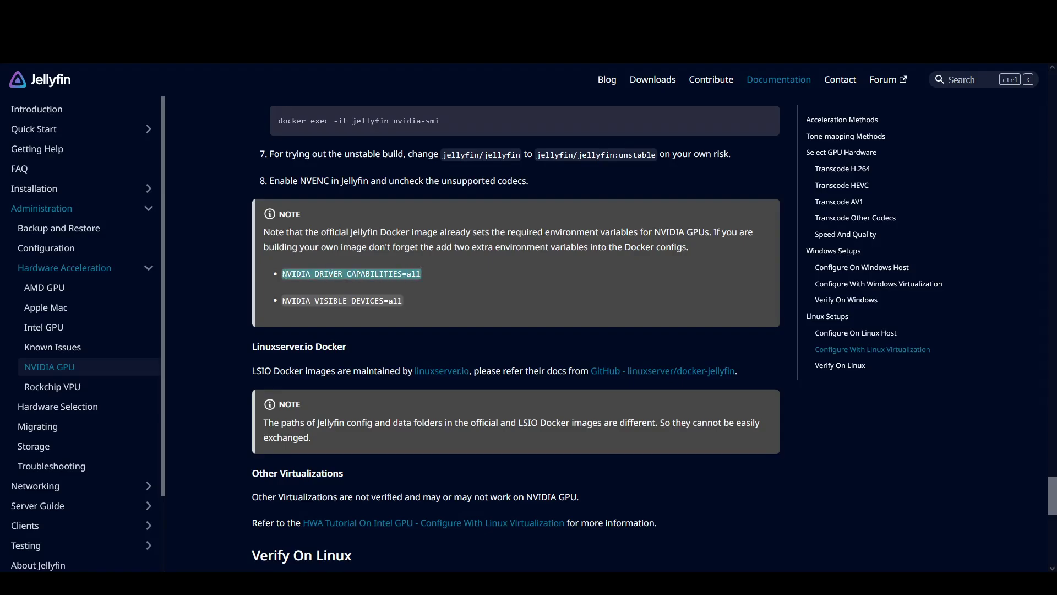
{"action": "left_click_drag", "start_coordinate": [296, 302], "coordinate": [399, 301]}
{"action": "left_click_drag", "start_coordinate": [296, 271], "coordinate": [403, 273]}
{"action": "left_click", "coordinate": [461, 280]}
- Find the example docker-compose YAML in the Jellyfin documentation and examine its deploy section's resource reservations
{"action": "scroll", "coordinate": [462, 280], "scroll_direction": "down", "scroll_amount": 8}
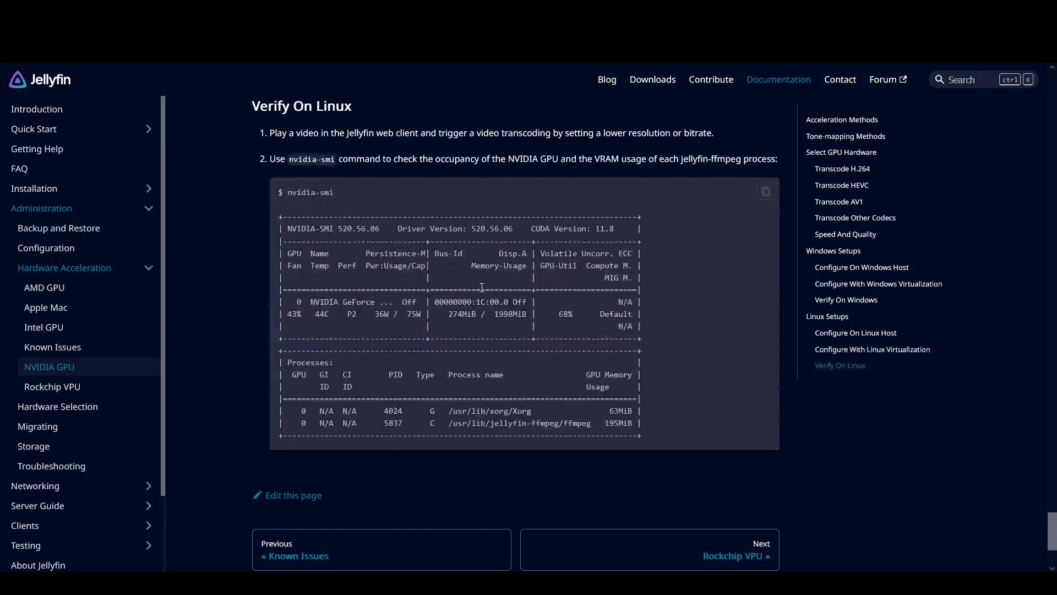
{"action": "scroll", "coordinate": [482, 286], "scroll_direction": "up", "scroll_amount": 15}
{"action": "left_click_drag", "start_coordinate": [290, 234], "coordinate": [468, 239]}
{"action": "left_click", "coordinate": [517, 237]}
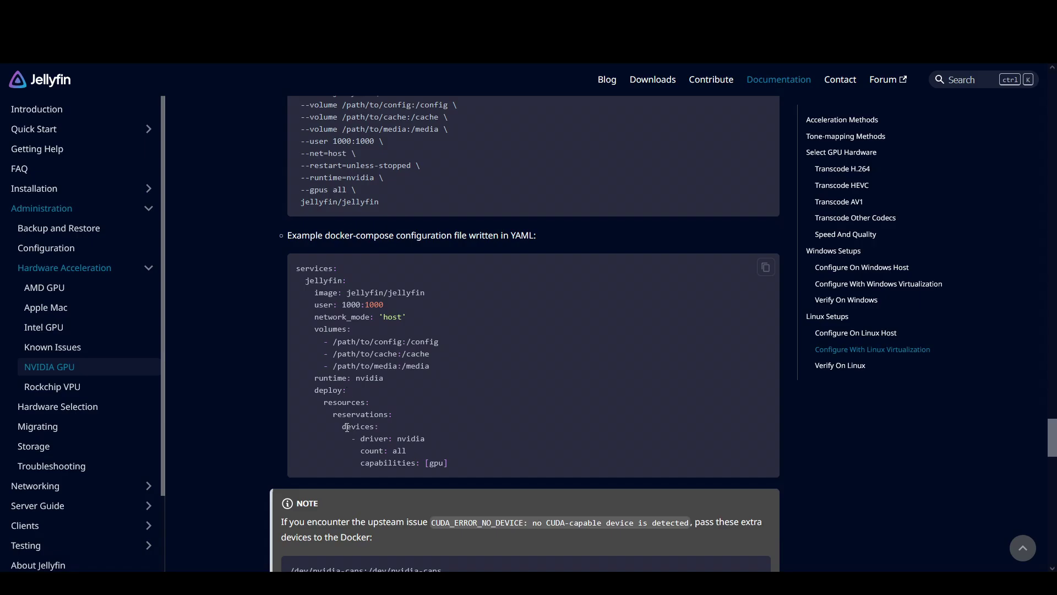
{"action": "left_click_drag", "start_coordinate": [323, 391], "coordinate": [389, 415]}
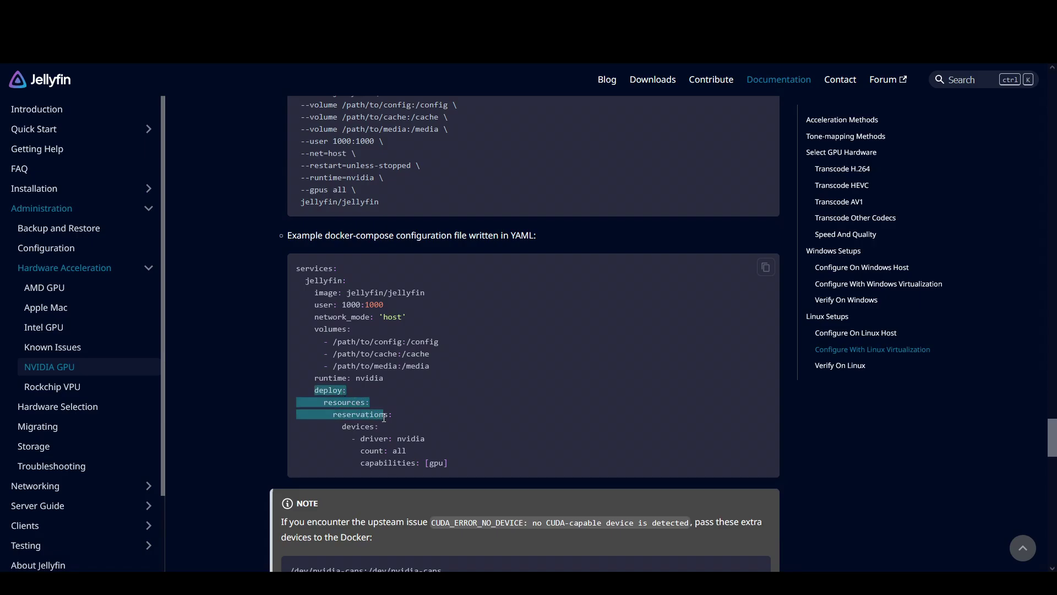
- Switch to VS Code and examine the reservations, devices and capabilities entries under deploy in the exported YAML
{"action": "key", "text": "alt+Tab"}
{"action": "scroll", "coordinate": [442, 399], "scroll_direction": "up", "scroll_amount": 20}
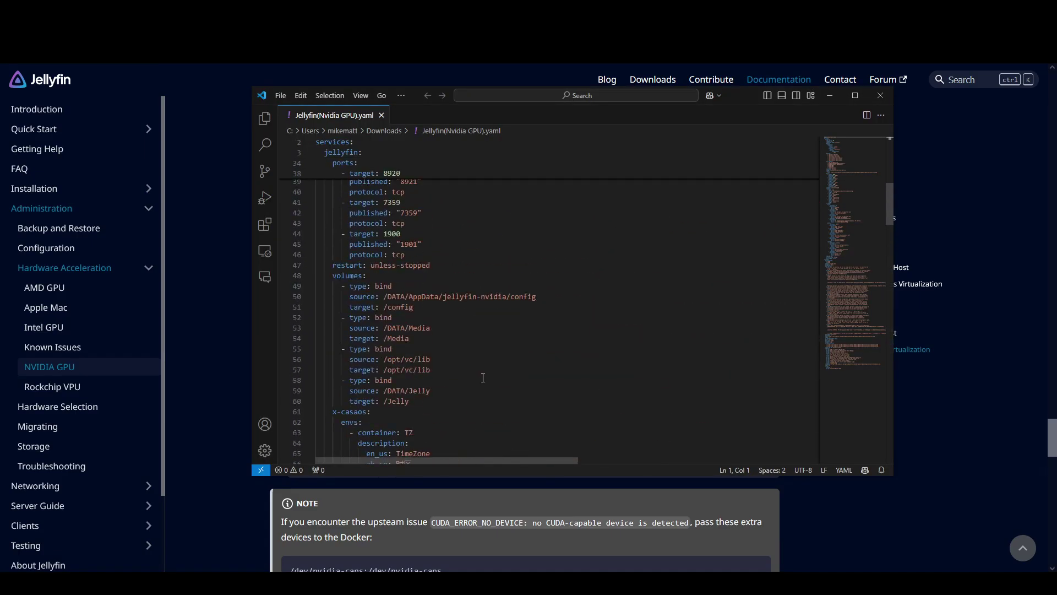
{"action": "double_click", "coordinate": [353, 250]}
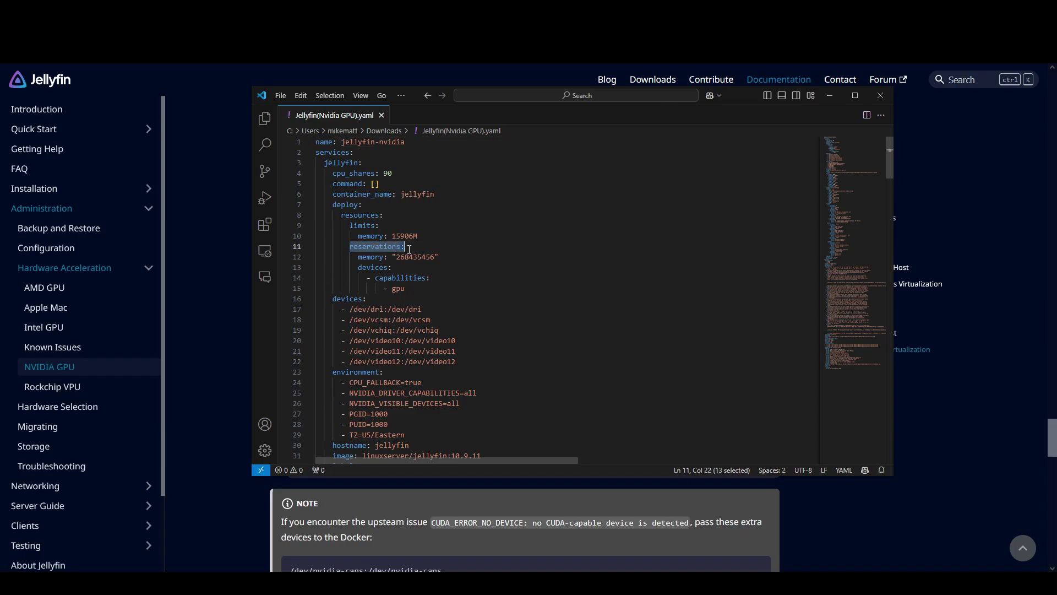
{"action": "left_click_drag", "start_coordinate": [371, 268], "coordinate": [387, 268]}
{"action": "left_click", "coordinate": [384, 281]}
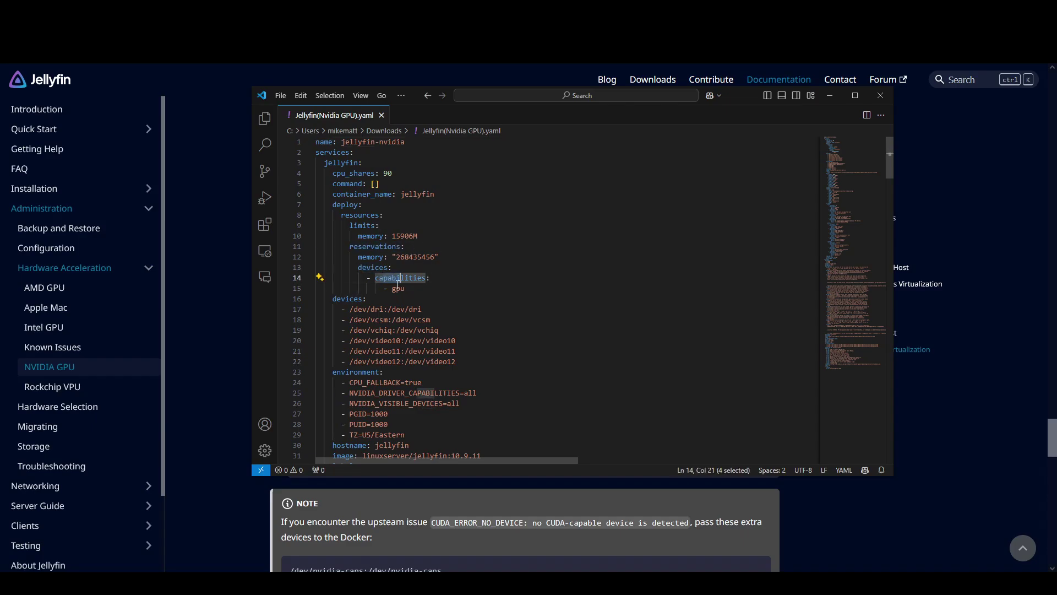
- Return to the Jellyfin documentation and copy the devices block with driver nvidia, count all and capabilities [gpu]
{"action": "key", "text": "alt+Tab"}
{"action": "left_click", "coordinate": [394, 451]}
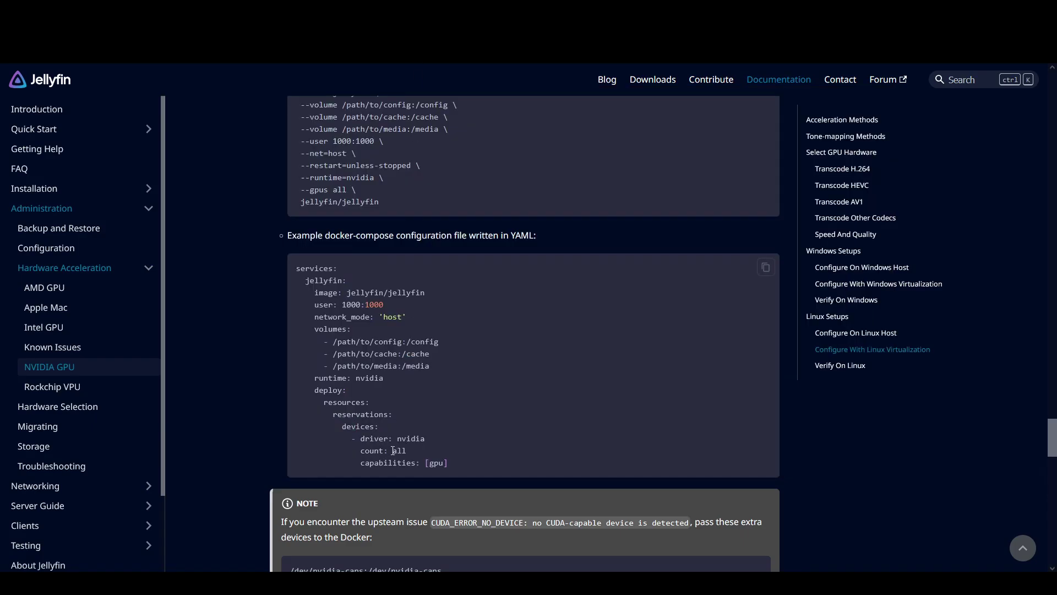
{"action": "left_click_drag", "start_coordinate": [341, 428], "coordinate": [453, 469]}
{"action": "key", "text": "ctrl+c"}
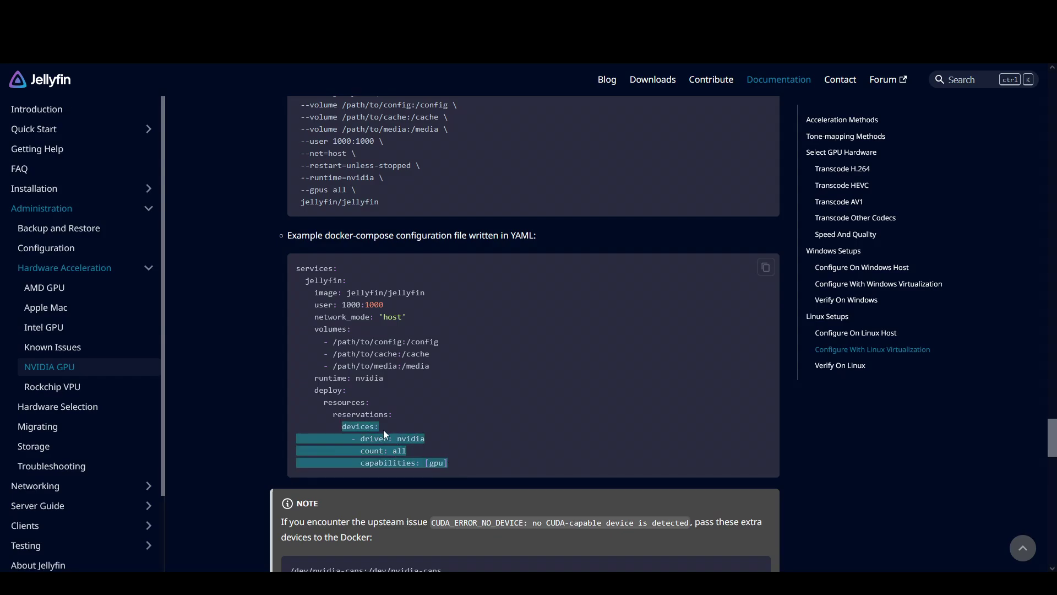
- Switch to VS Code, replace the devices block under reservations with the copied driver nvidia, count all, capabilities [gpu] block, and save the YAML
{"action": "key", "text": "alt+Tab"}
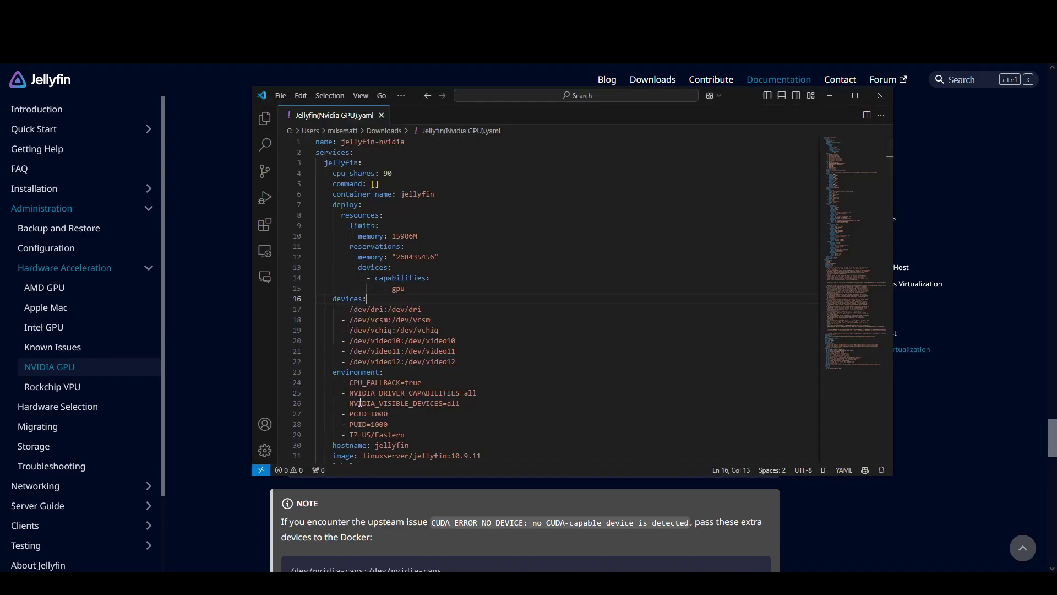
{"action": "left_click", "coordinate": [405, 288]}
{"action": "key", "text": "shift+Up"}
{"action": "key", "text": "shift+Up"}
{"action": "key", "text": "shift+Home"}
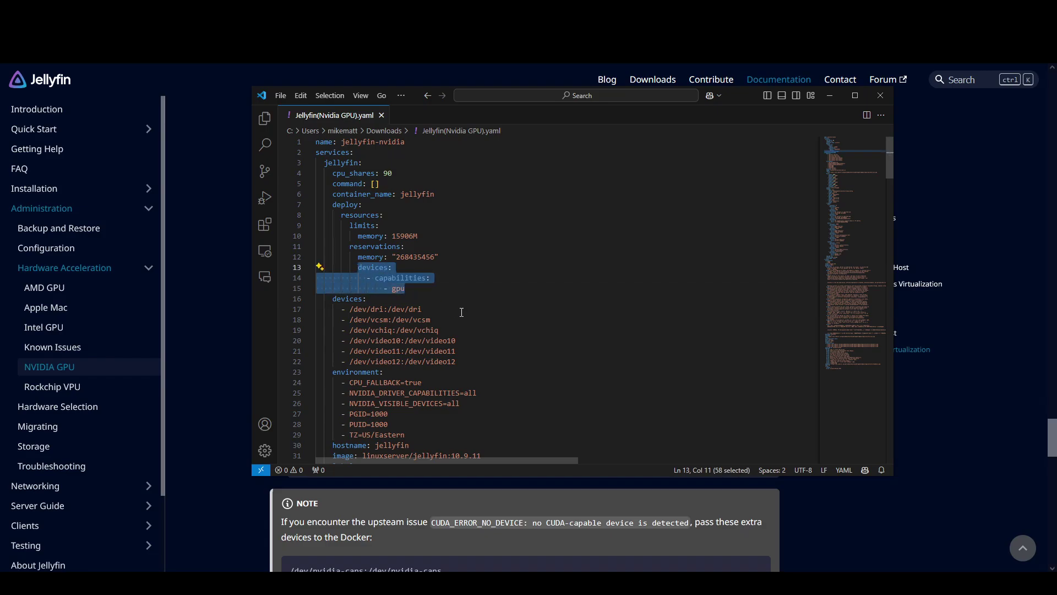
{"action": "key", "text": "ctrl+v"}
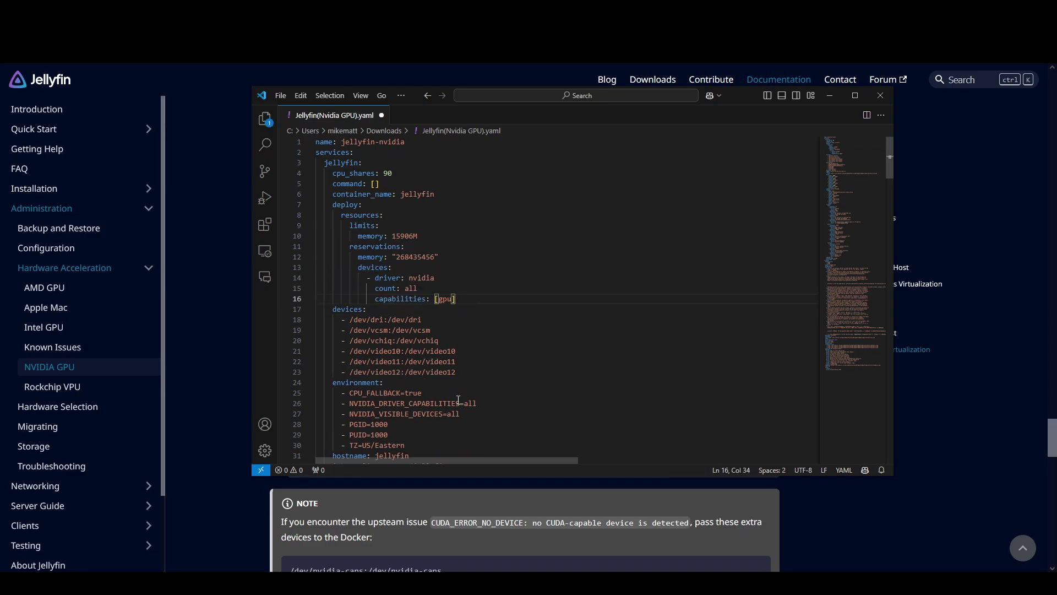
{"action": "key", "text": "ctrl+s"}
- Return to CasaOS, close the jellyfin-nvidia settings and uninstall the Jellyfin(Nvidia GPU) app
{"action": "left_click", "coordinate": [213, 352]}
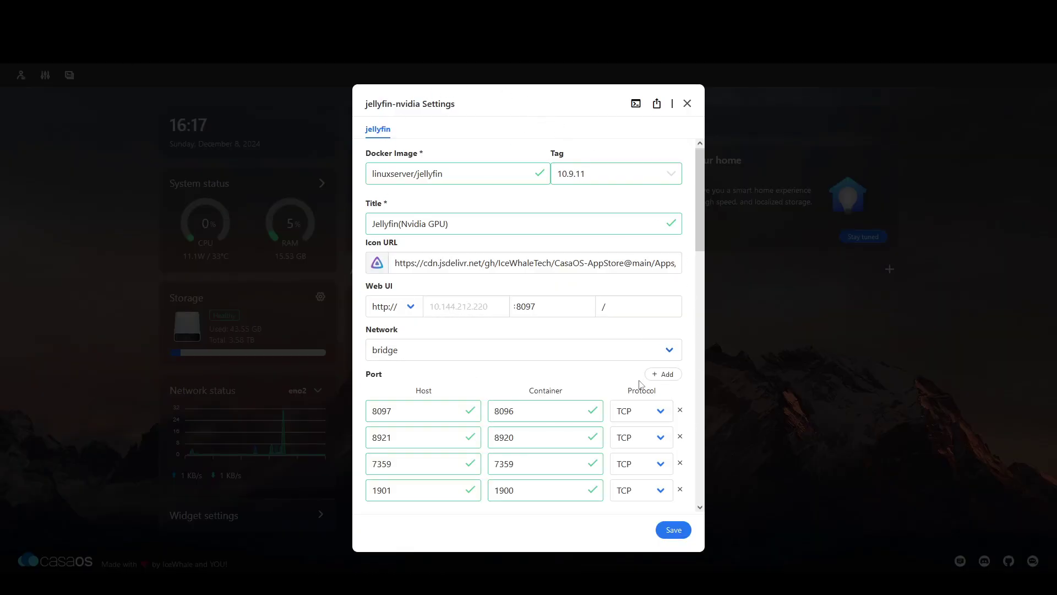
{"action": "left_click", "coordinate": [687, 103]}
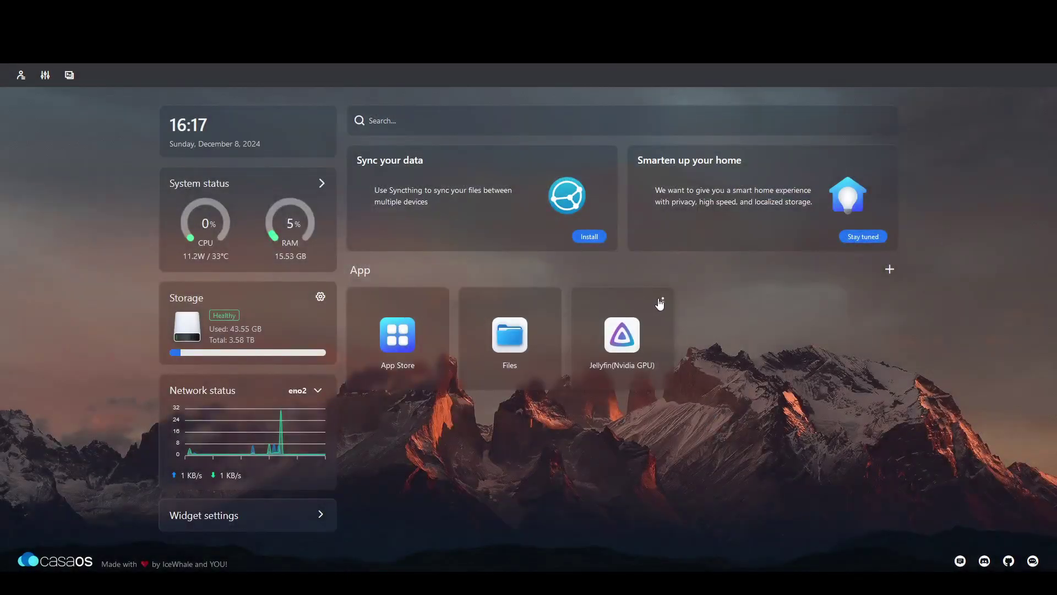
{"action": "left_click", "coordinate": [663, 302]}
{"action": "left_click", "coordinate": [695, 396]}
{"action": "left_click", "coordinate": [471, 326]}
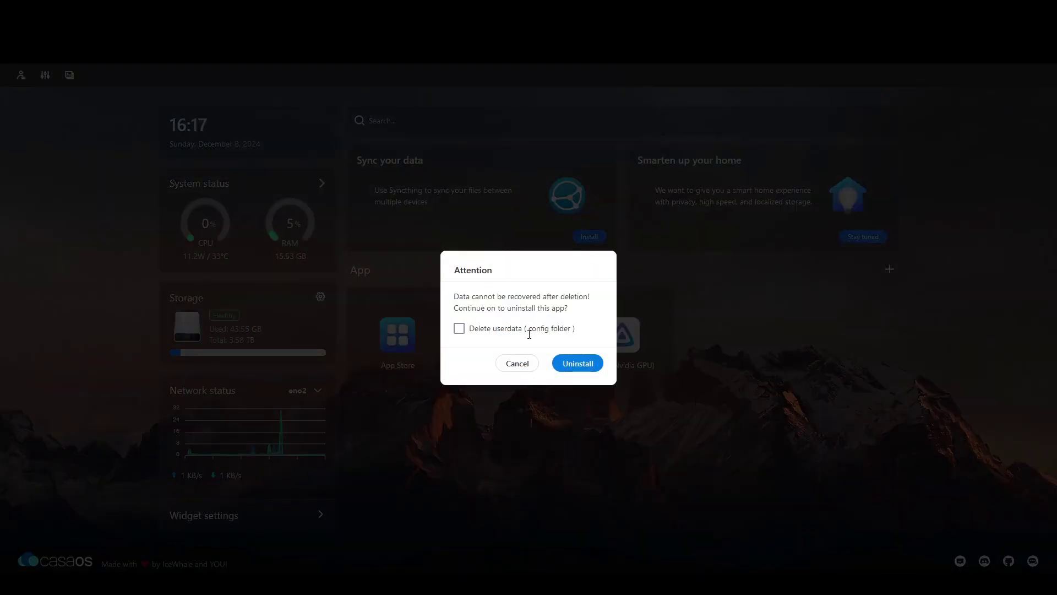
{"action": "left_click", "coordinate": [576, 362]}
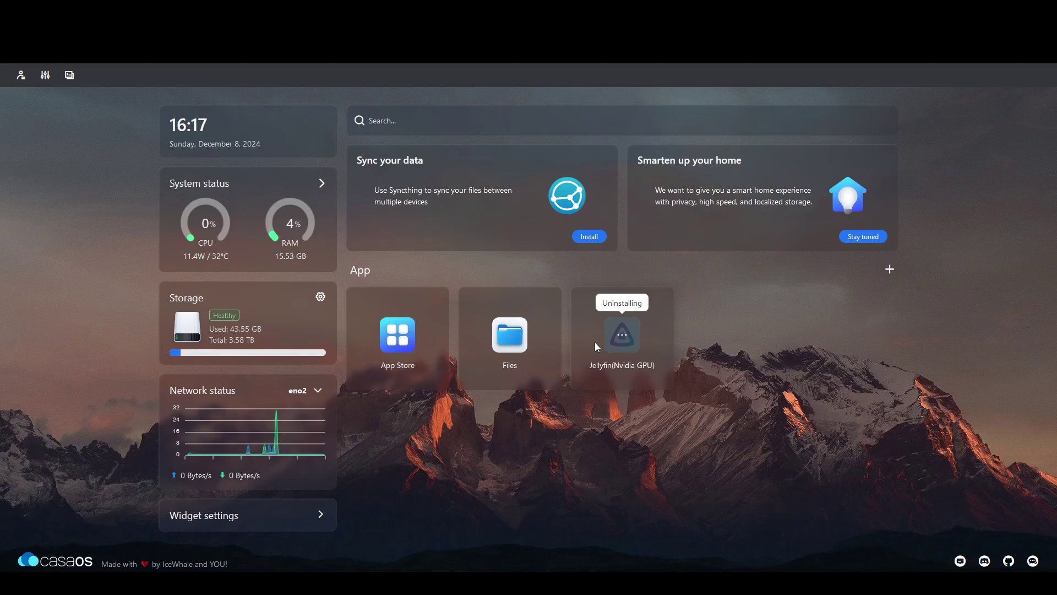
- Switch to the Jellyfin documentation and copy nvidia-smi from the command that checks the GPU's status
{"action": "key", "text": "alt+Tab"}
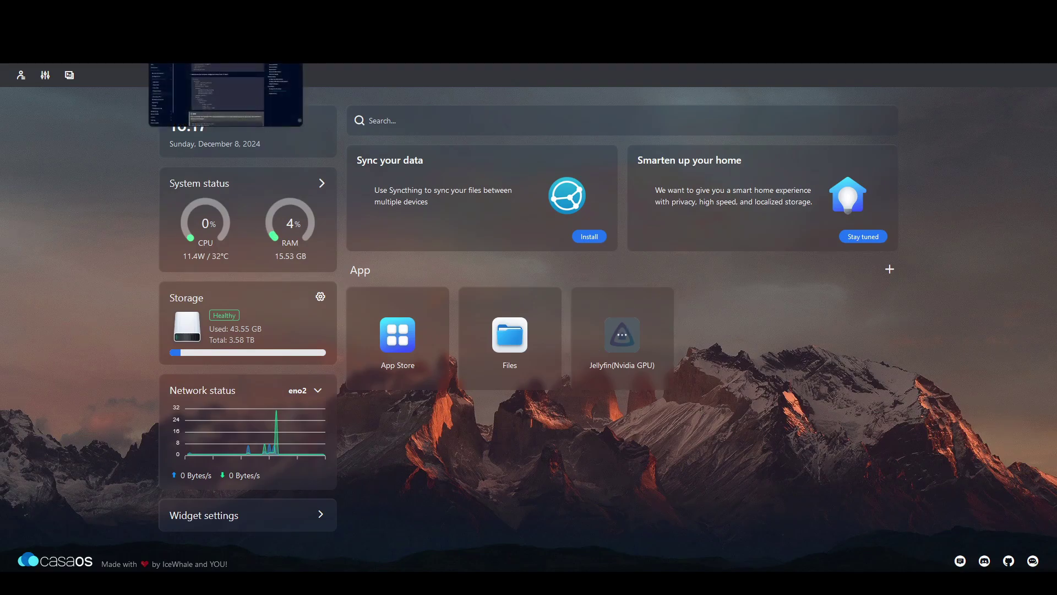
{"action": "scroll", "coordinate": [492, 263], "scroll_direction": "down", "scroll_amount": 7}
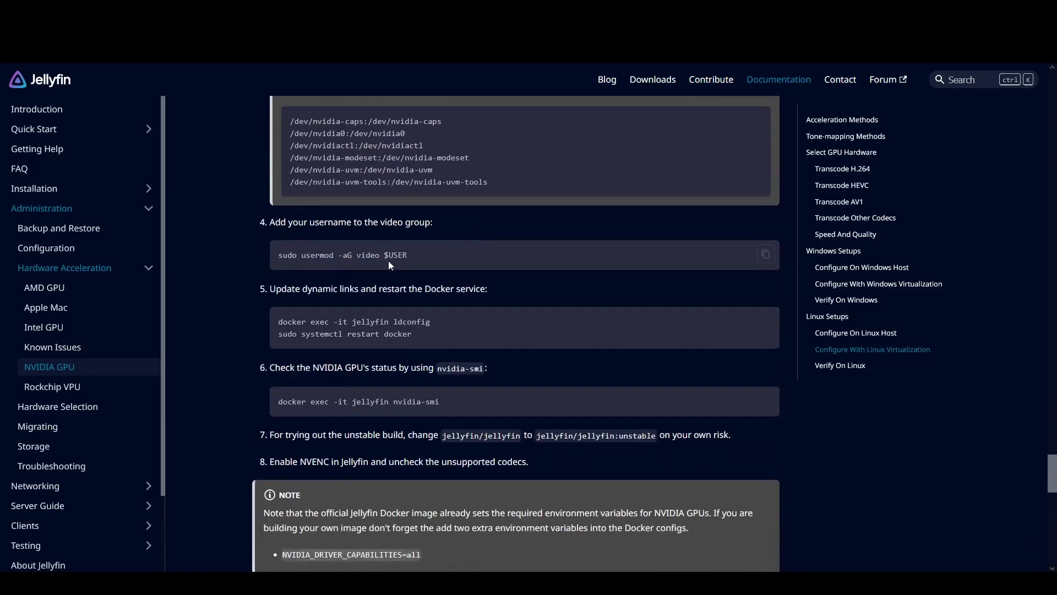
{"action": "left_click_drag", "start_coordinate": [435, 404], "coordinate": [397, 406]}
{"action": "key", "text": "ctrl+c"}
- Return to CasaOS, open its terminal and log in on port 22 with the account username and password
{"action": "key", "text": "alt+Tab"}
{"action": "left_click", "coordinate": [69, 75]}
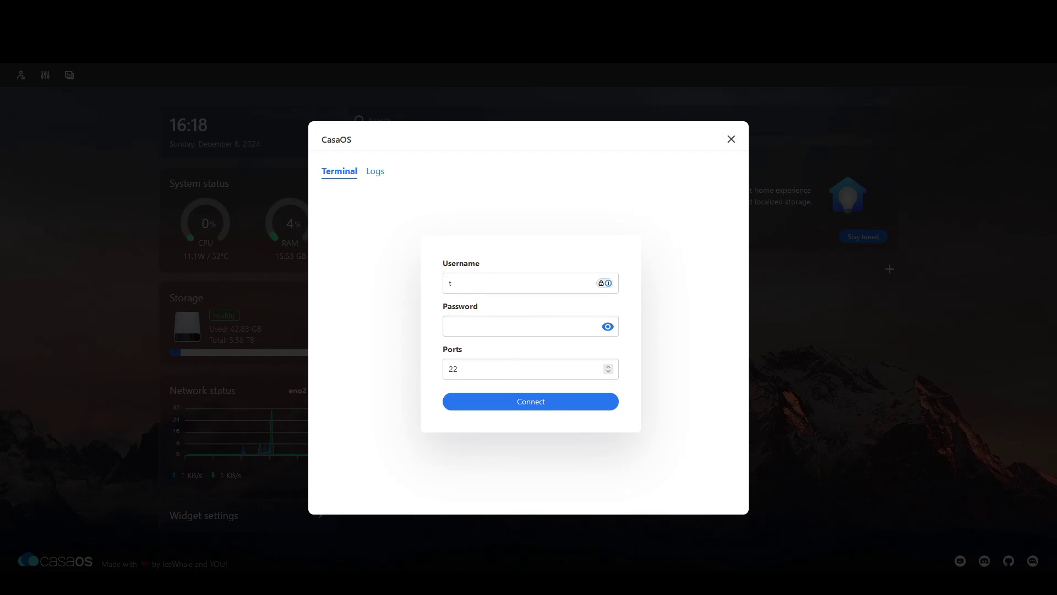
{"action": "type", "text": "takumi"}
{"action": "key", "text": "Tab"}
{"action": "type", "text": "••••••••••••"}
{"action": "key", "text": "Return"}
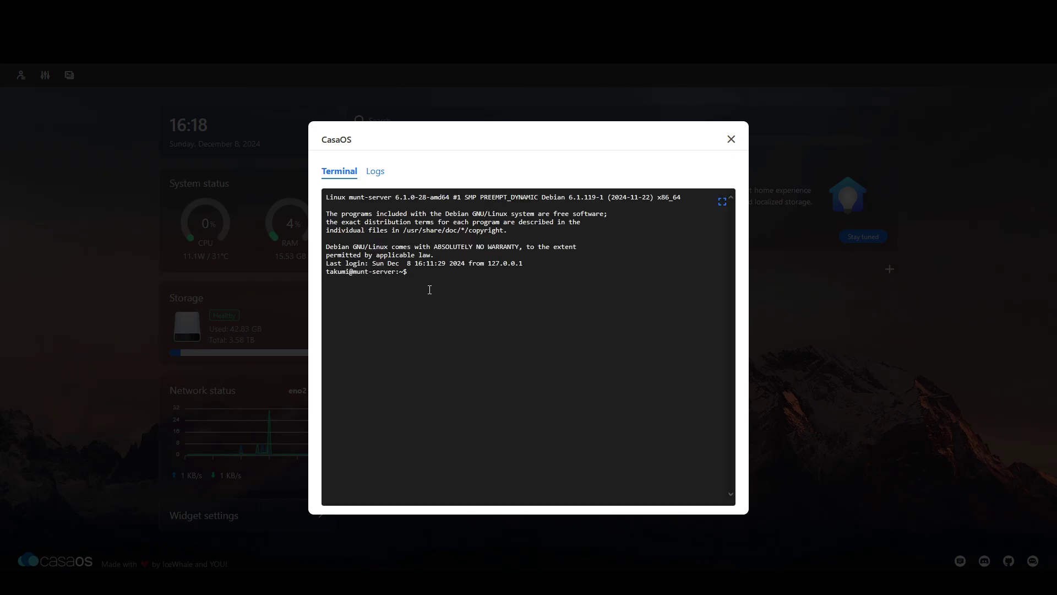
- Run nvidia-smi in the terminal, examine the driver and GPU status table, and close the terminal
{"action": "right_click", "coordinate": [429, 290]}
{"action": "left_click", "coordinate": [487, 372]}
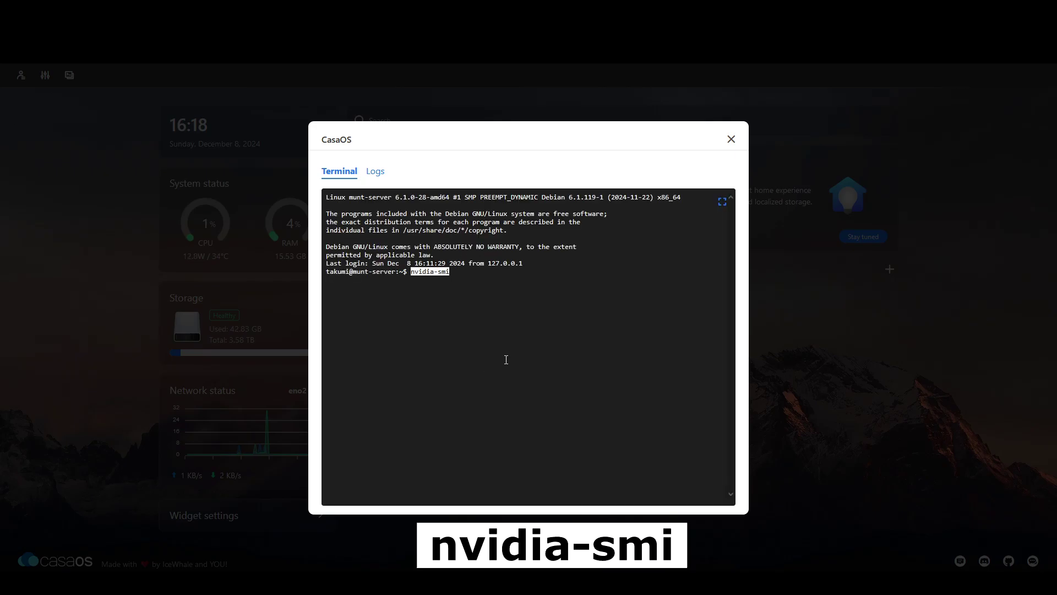
{"action": "key", "text": "Return"}
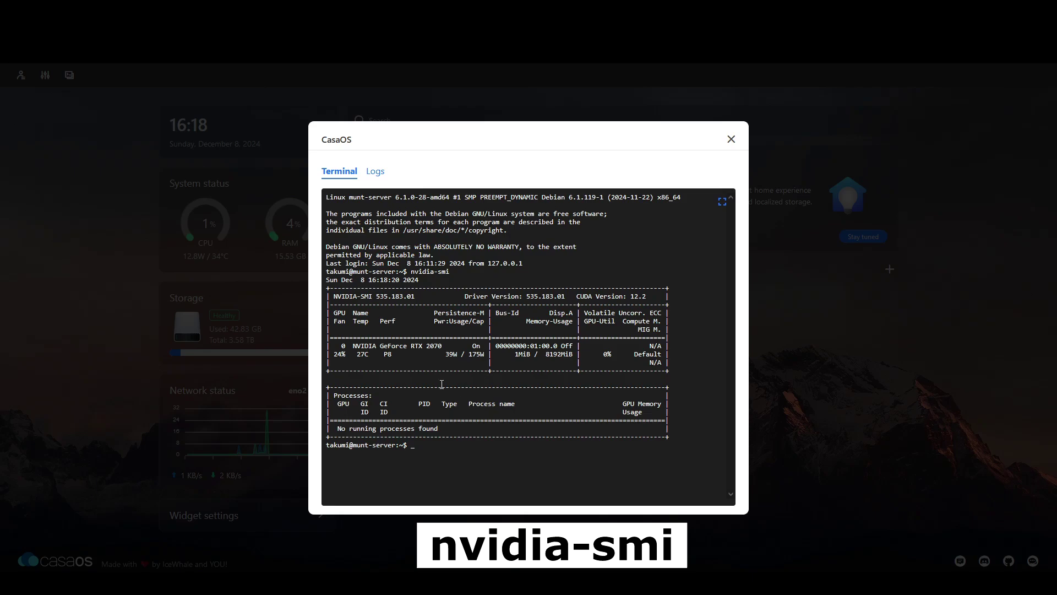
{"action": "left_click_drag", "start_coordinate": [661, 434], "coordinate": [324, 289]}
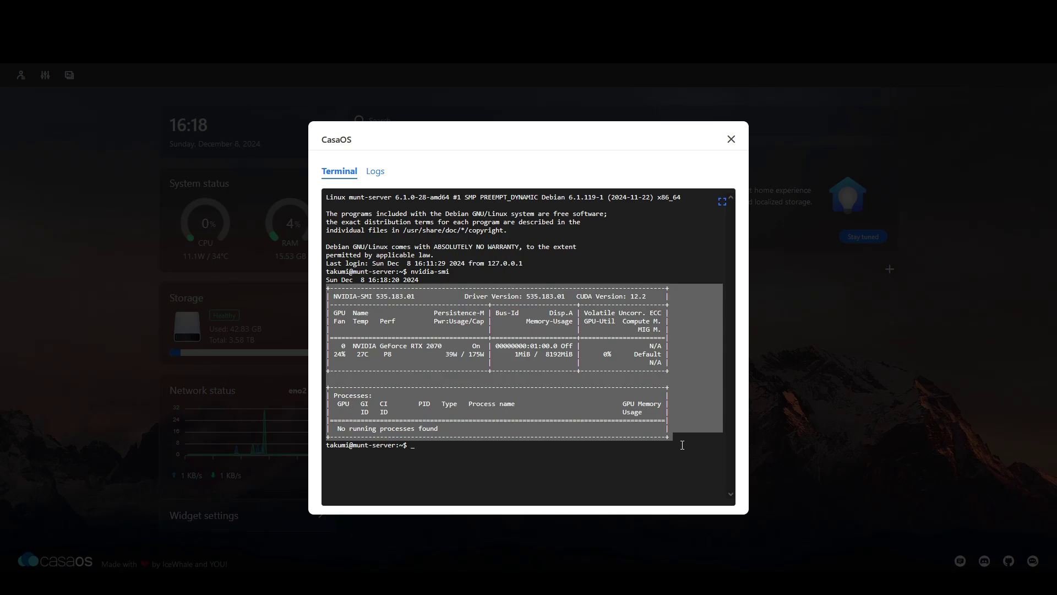
{"action": "left_click_drag", "start_coordinate": [678, 436], "coordinate": [311, 292]}
{"action": "left_click", "coordinate": [440, 316]}
{"action": "left_click_drag", "start_coordinate": [343, 293], "coordinate": [668, 436]}
{"action": "left_click", "coordinate": [731, 138]}
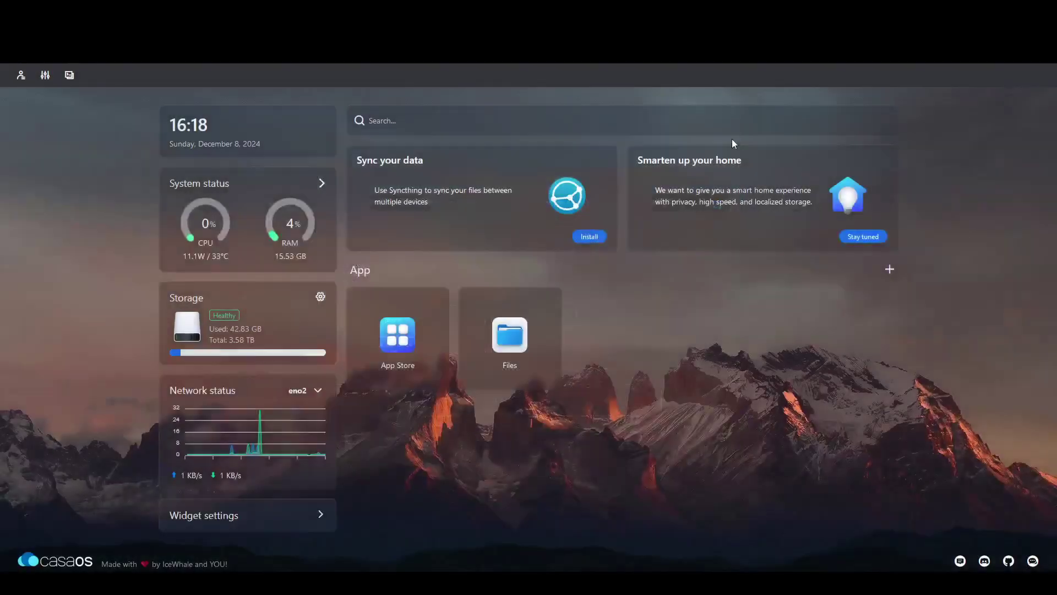
- Search the App Store for "jell" and open the custom install form of Jellyfin(Nvidia GPU)
{"action": "left_click", "coordinate": [418, 372]}
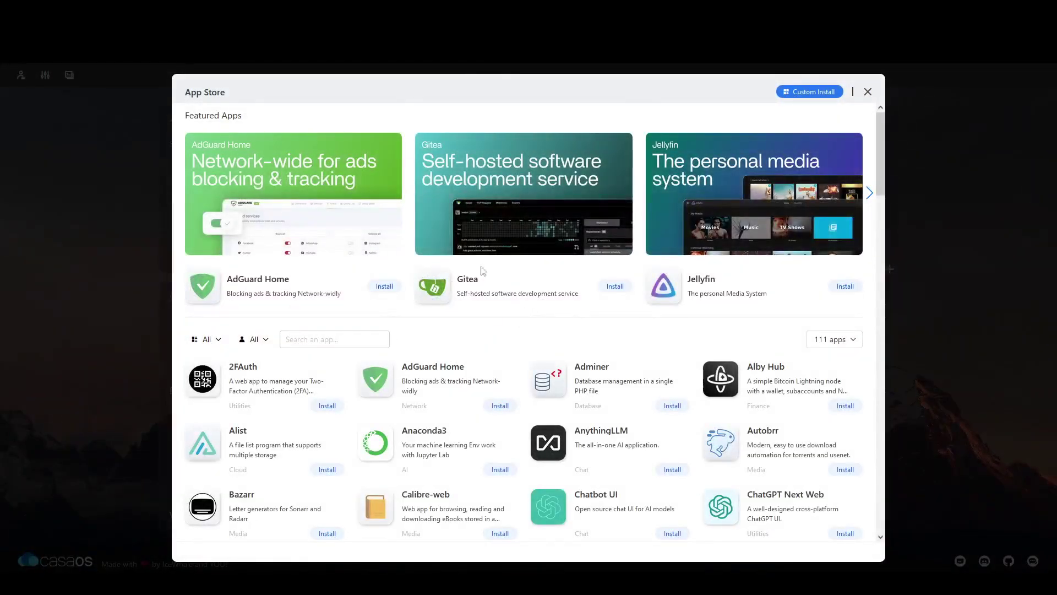
{"action": "left_click", "coordinate": [327, 344]}
{"action": "type", "text": "jell"}
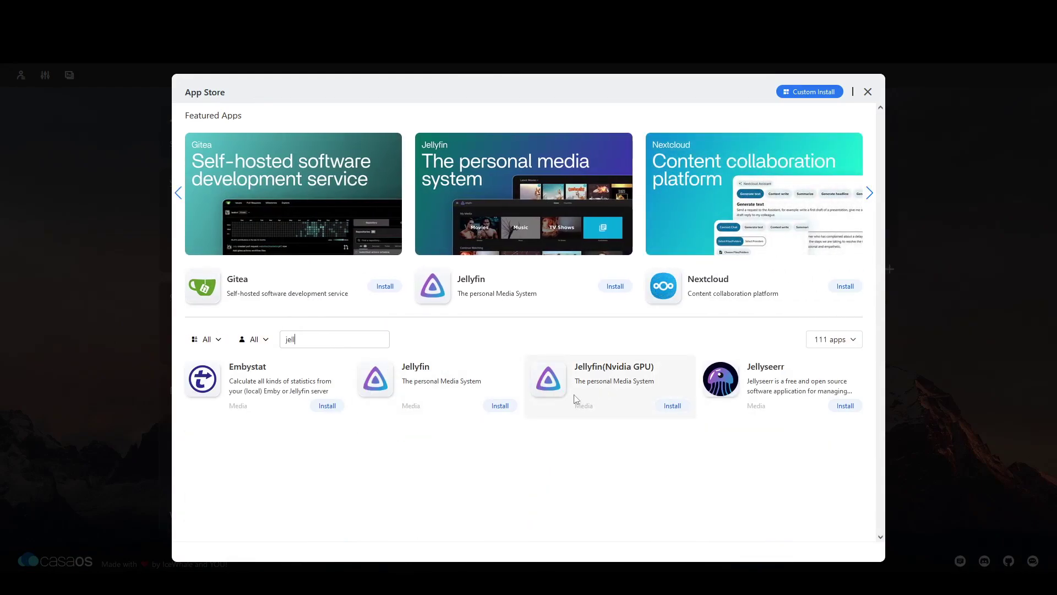
{"action": "left_click", "coordinate": [594, 369]}
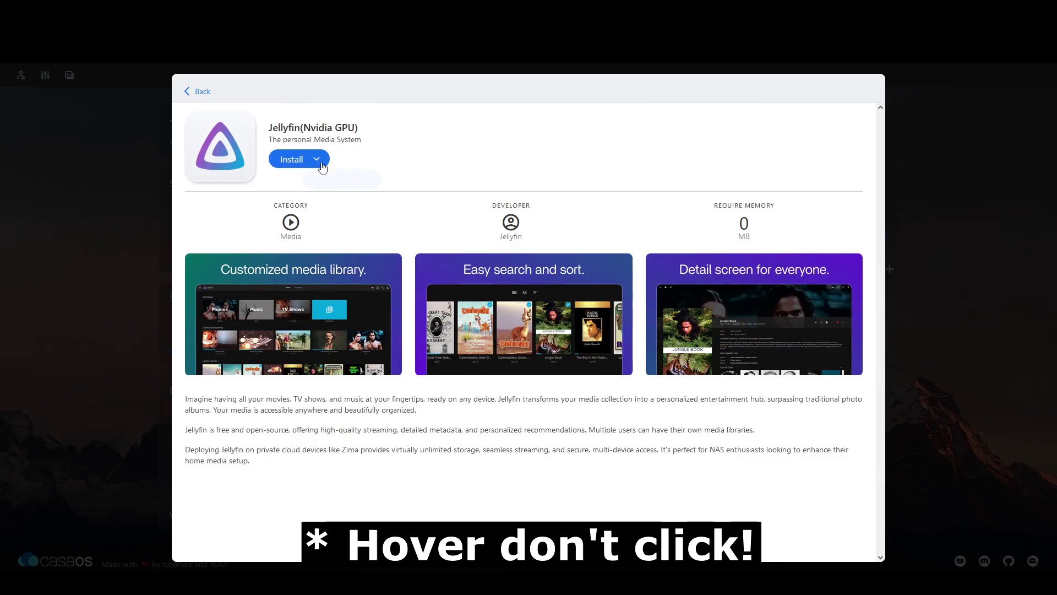
{"action": "mouse_move", "coordinate": [316, 159]}
{"action": "left_click", "coordinate": [333, 181]}
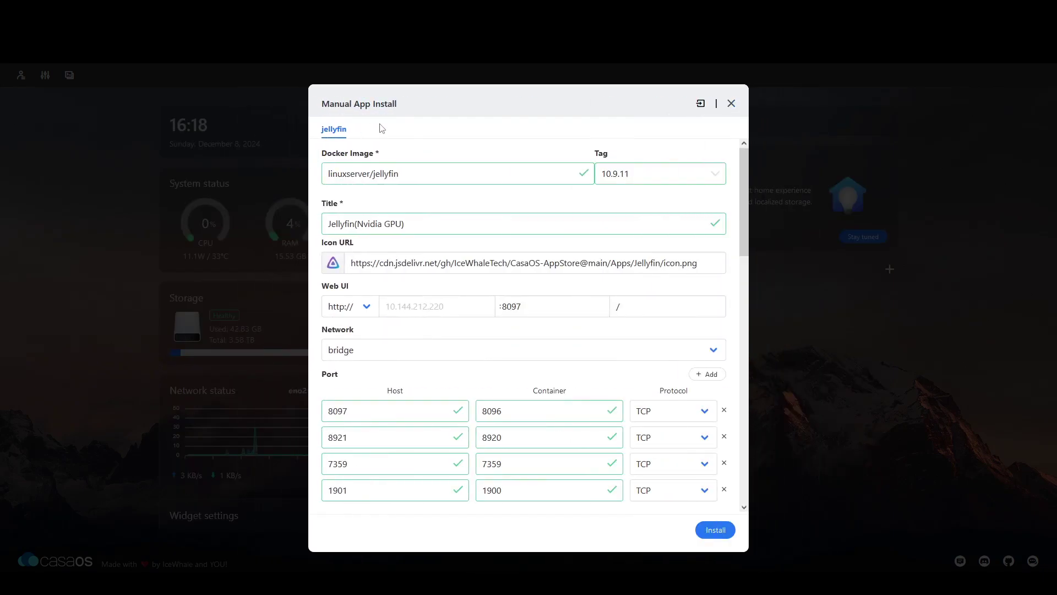
- Import the full contents of Jellyfin(Nvidia GPU).yaml from VS Code as Docker Compose into the manual install form and acknowledge the notice
{"action": "left_click", "coordinate": [701, 104]}
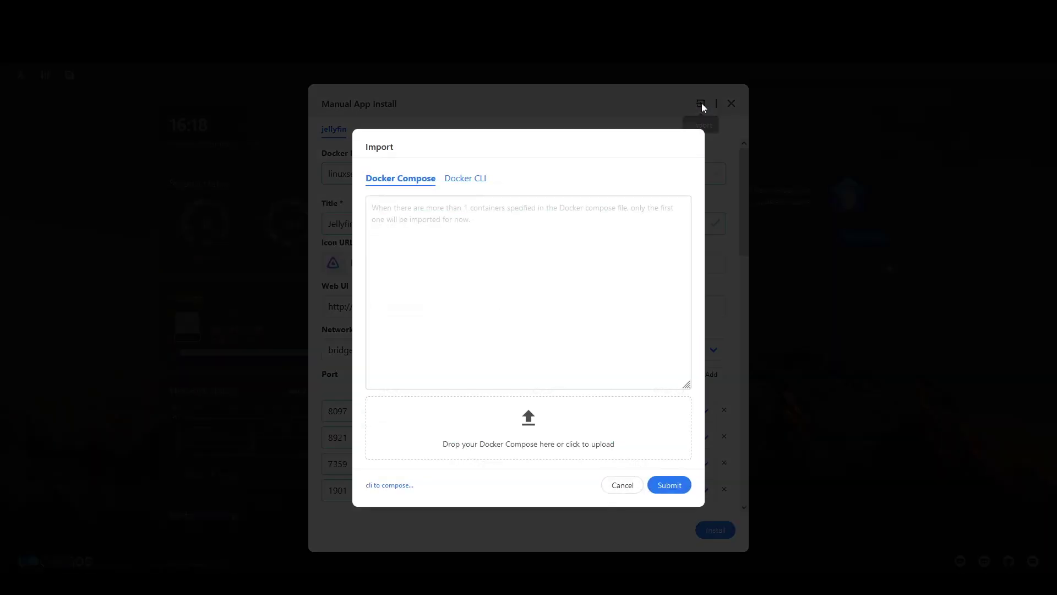
{"action": "left_click", "coordinate": [418, 584]}
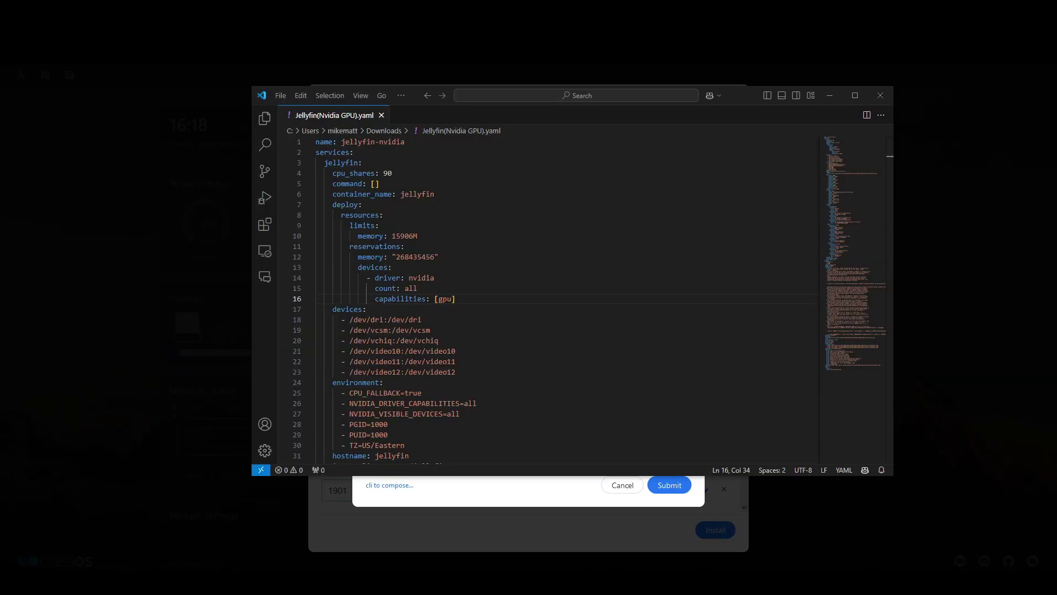
{"action": "key", "text": "ctrl+a"}
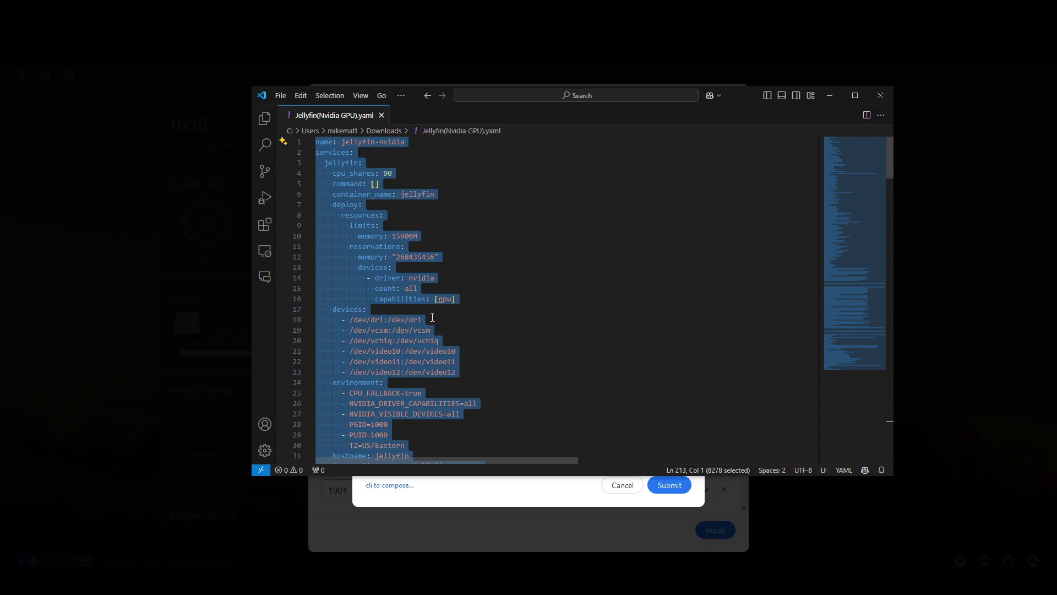
{"action": "left_click", "coordinate": [472, 490]}
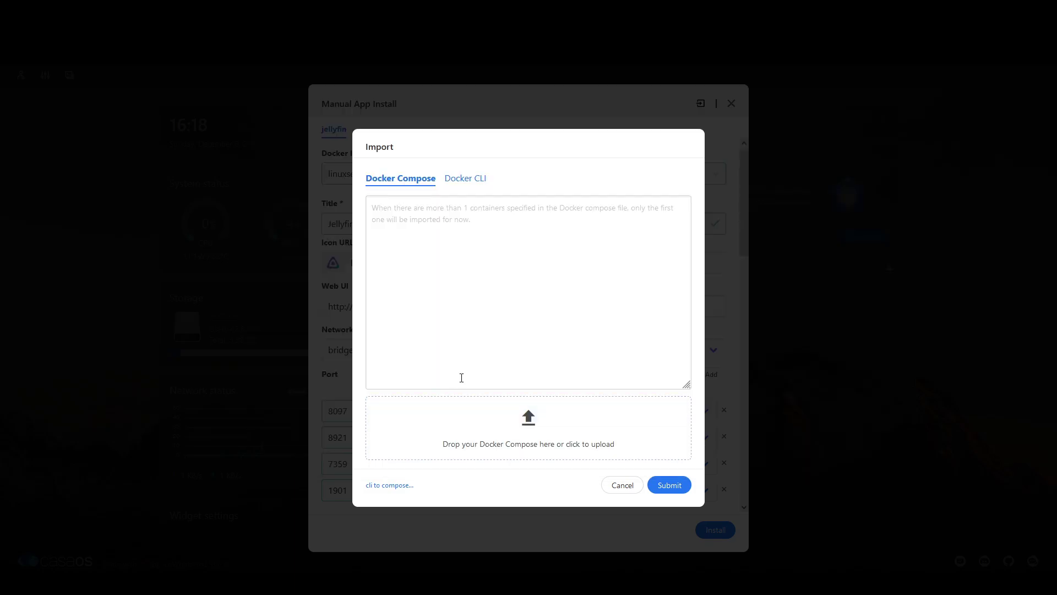
{"action": "left_click", "coordinate": [453, 252]}
{"action": "key", "text": "ctrl+v"}
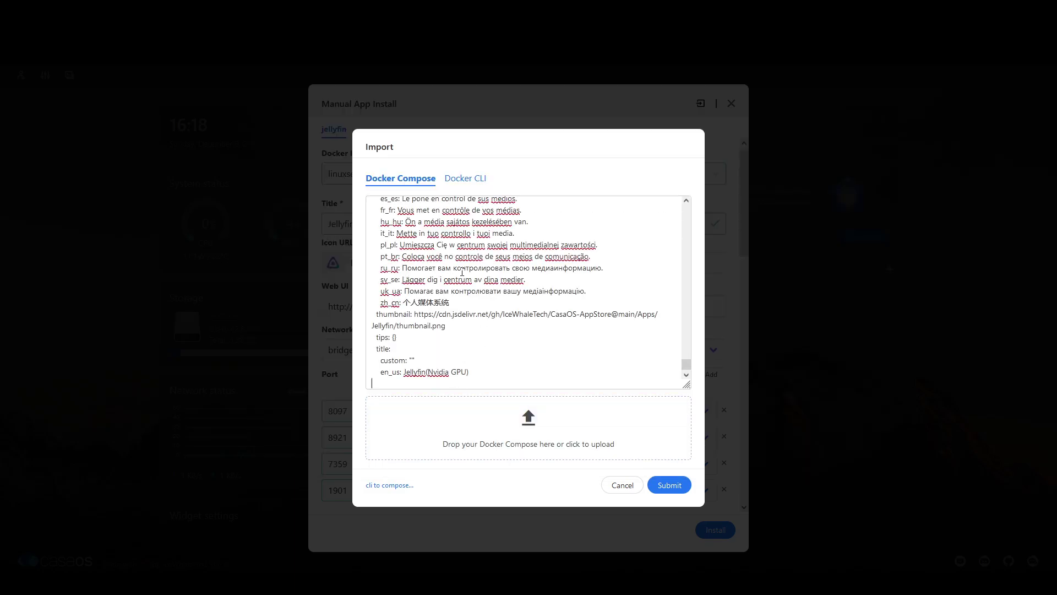
{"action": "left_click", "coordinate": [661, 485]}
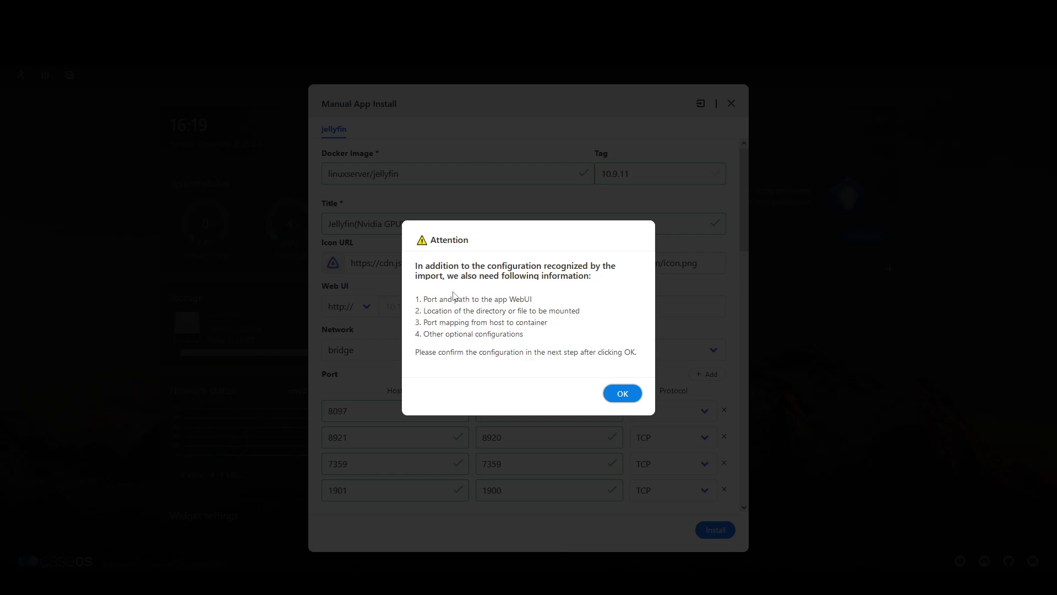
{"action": "left_click", "coordinate": [624, 393]}
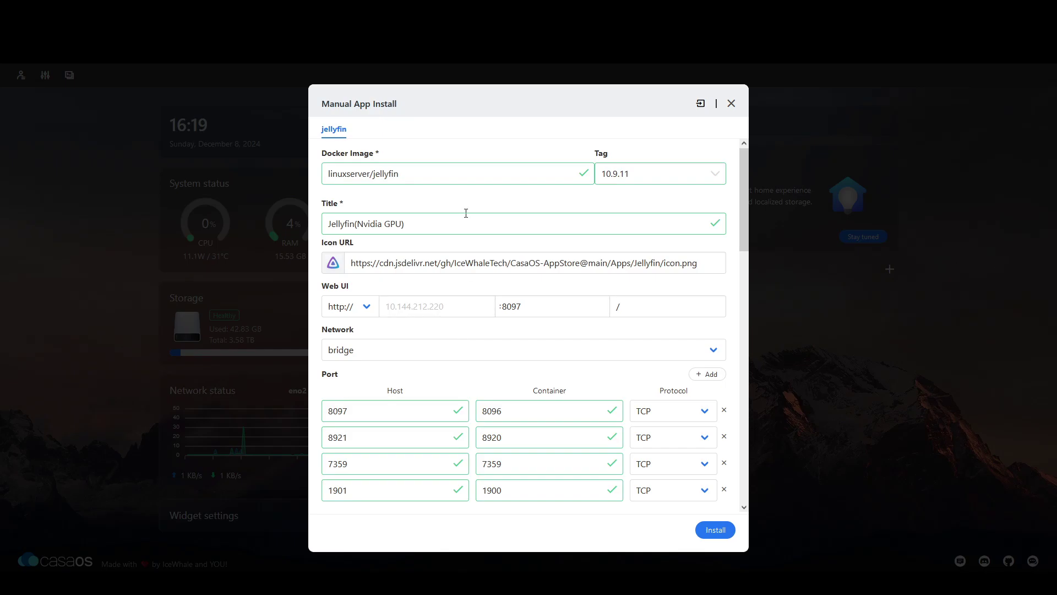
- Review the imported ports, volumes, devices and container options, and install Jellyfin(Nvidia GPU)
{"action": "scroll", "coordinate": [545, 246], "scroll_direction": "down", "scroll_amount": 8}
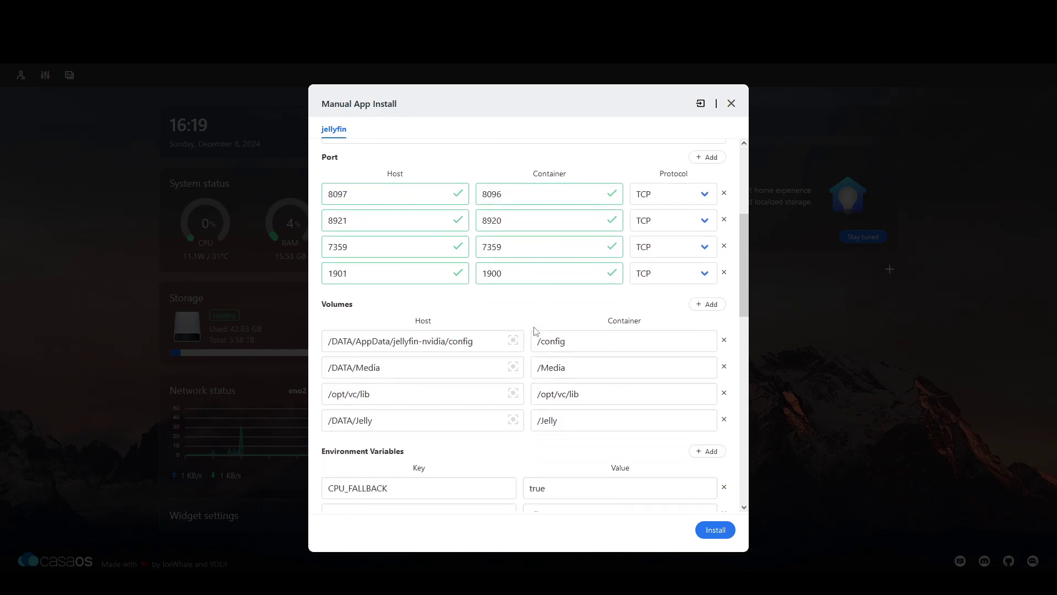
{"action": "scroll", "coordinate": [534, 321], "scroll_direction": "down", "scroll_amount": 7}
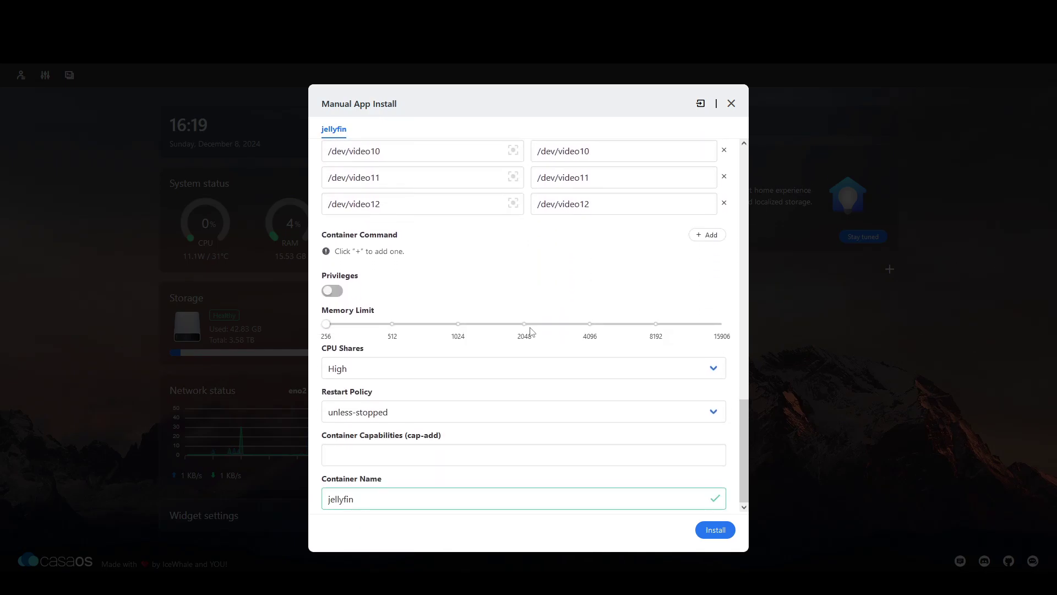
{"action": "scroll", "coordinate": [514, 293], "scroll_direction": "up", "scroll_amount": 15}
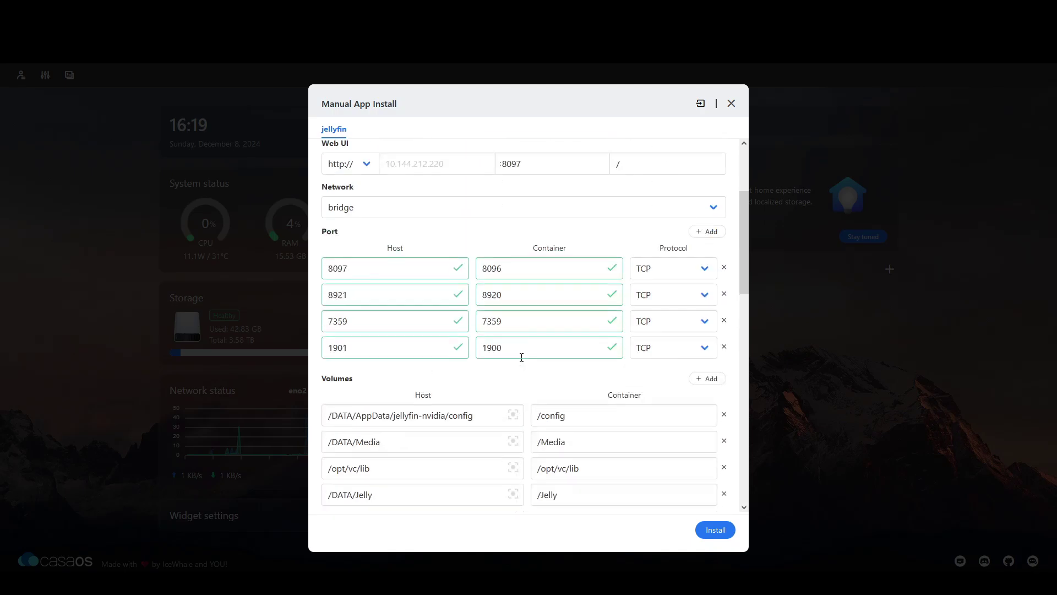
{"action": "scroll", "coordinate": [526, 336], "scroll_direction": "up", "scroll_amount": 2}
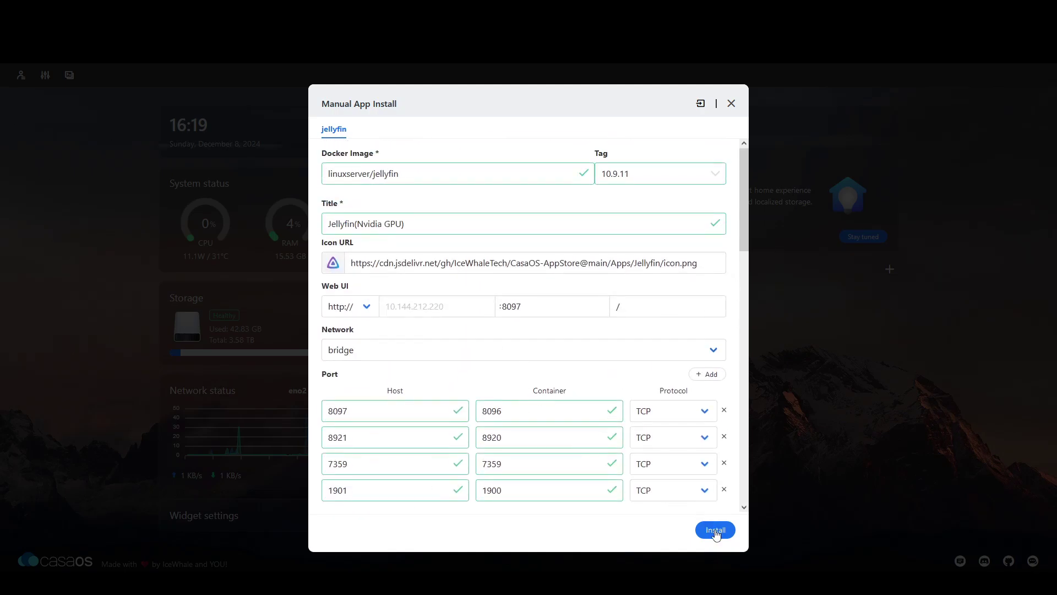
{"action": "left_click", "coordinate": [715, 530]}
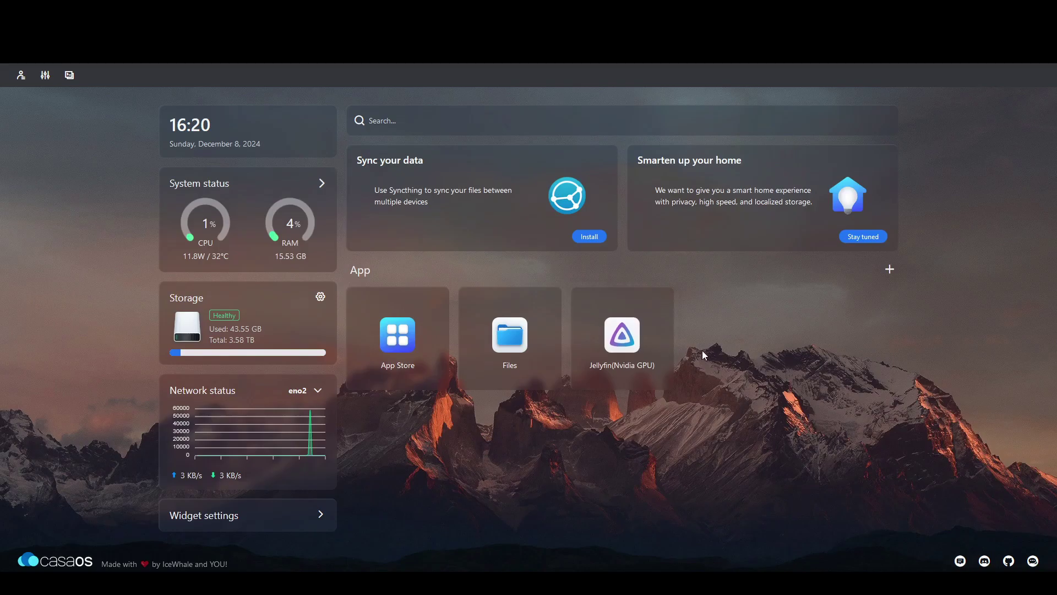
- Review the volumes, environment variables, devices and container options in the settings of Jellyfin(Nvidia GPU), and close the settings
{"action": "left_click", "coordinate": [663, 301]}
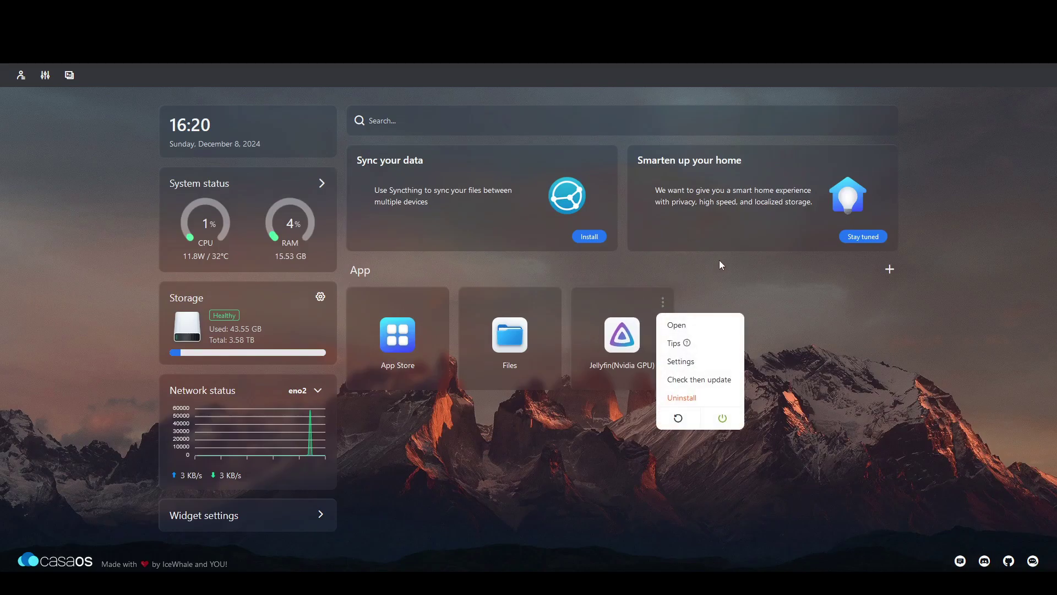
{"action": "left_click", "coordinate": [698, 364]}
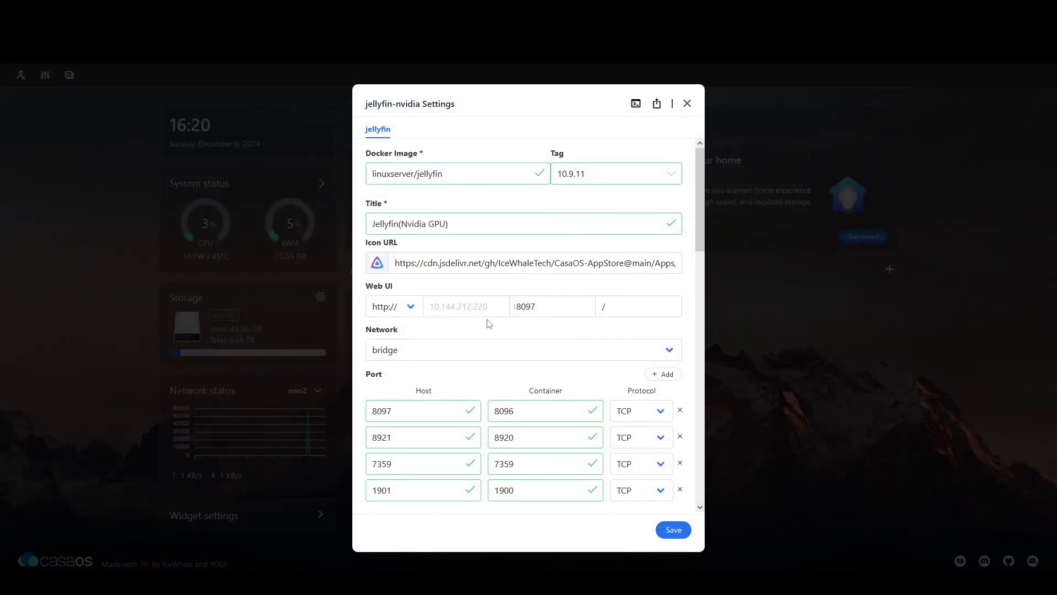
{"action": "scroll", "coordinate": [468, 245], "scroll_direction": "down", "scroll_amount": 5}
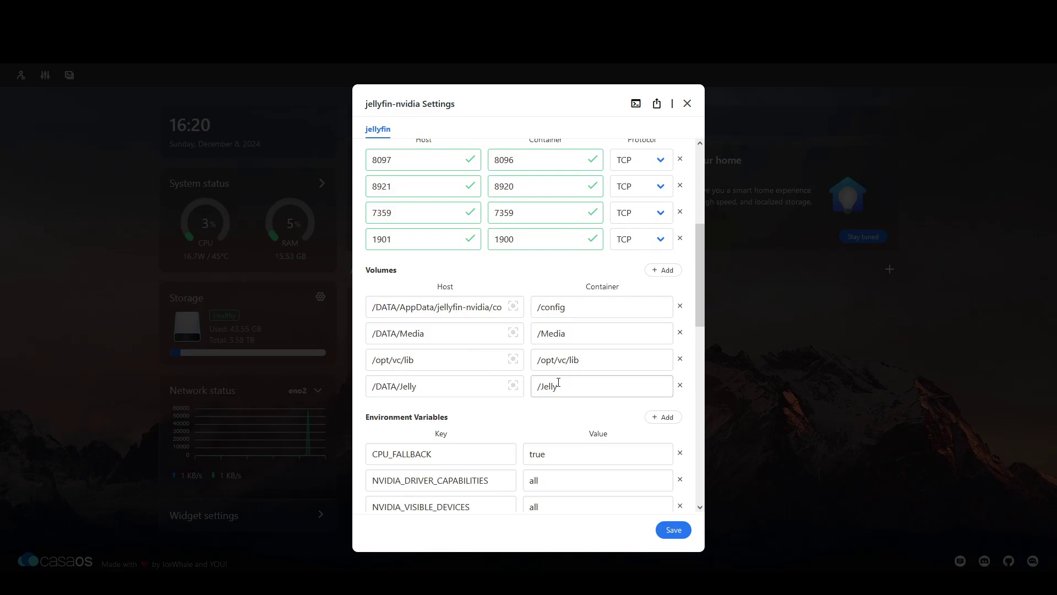
{"action": "left_click_drag", "start_coordinate": [417, 386], "coordinate": [375, 391]}
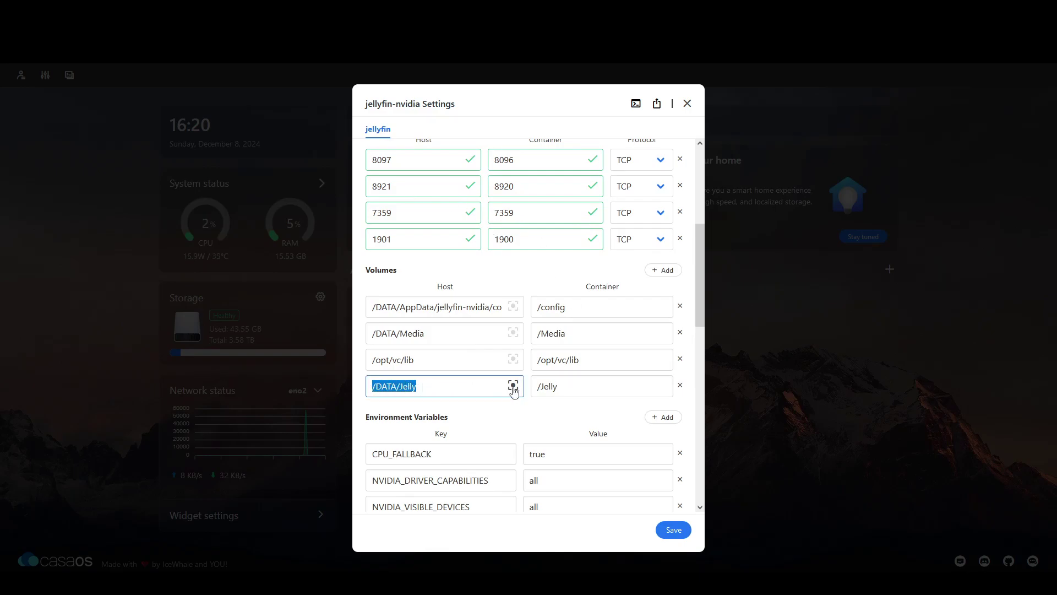
{"action": "scroll", "coordinate": [513, 389], "scroll_direction": "down", "scroll_amount": 3}
{"action": "left_click", "coordinate": [503, 234]}
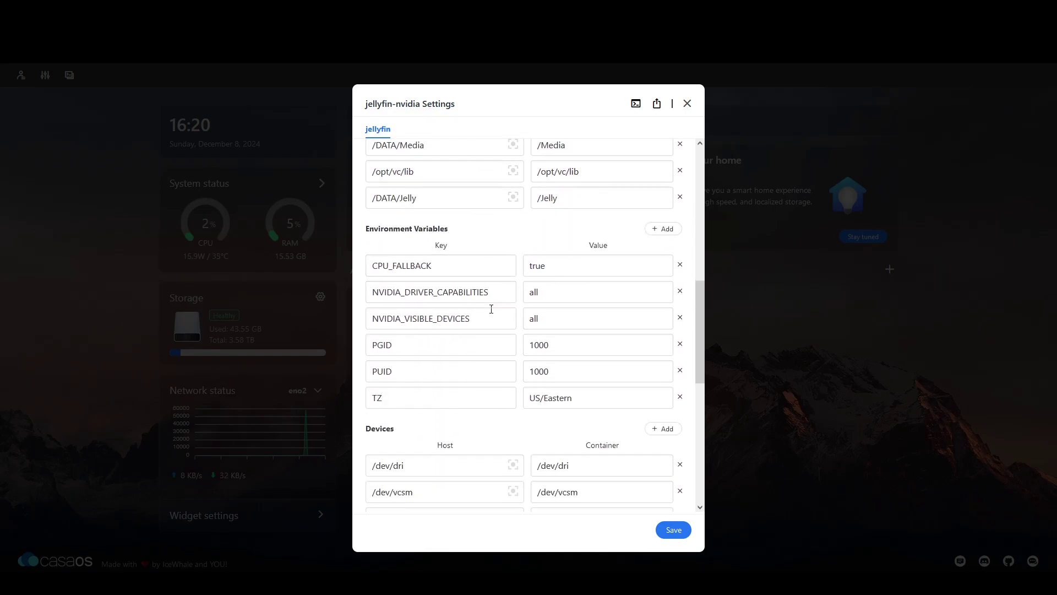
{"action": "scroll", "coordinate": [491, 309], "scroll_direction": "down", "scroll_amount": 10}
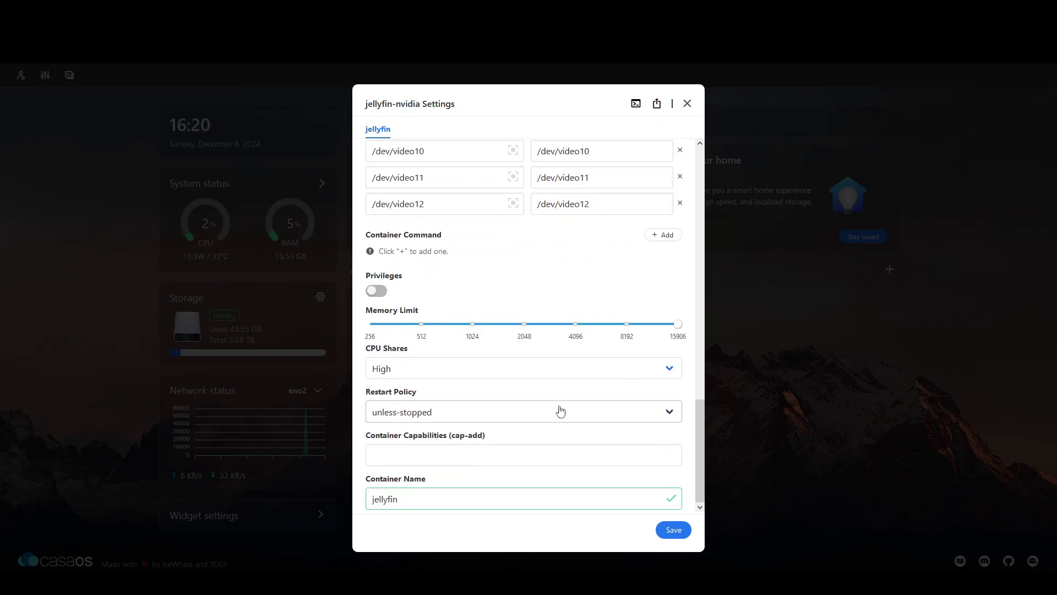
{"action": "scroll", "coordinate": [560, 411], "scroll_direction": "up", "scroll_amount": 15}
{"action": "left_click", "coordinate": [687, 103]}
- Open the container terminal from the settings of Jellyfin(Nvidia GPU)
{"action": "left_click", "coordinate": [663, 301]}
{"action": "left_click", "coordinate": [686, 361]}
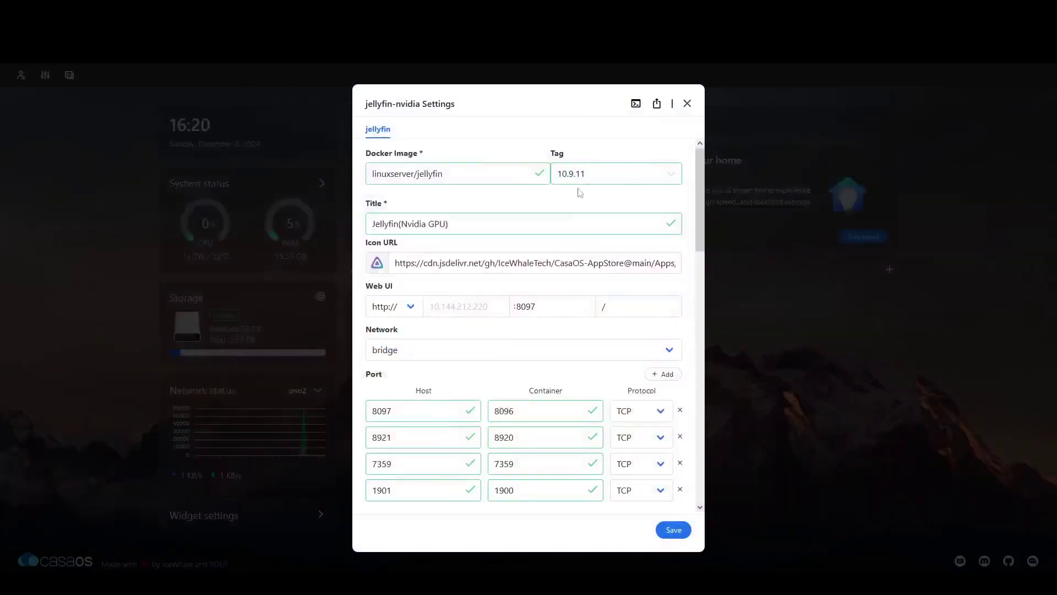
{"action": "left_click", "coordinate": [637, 105]}
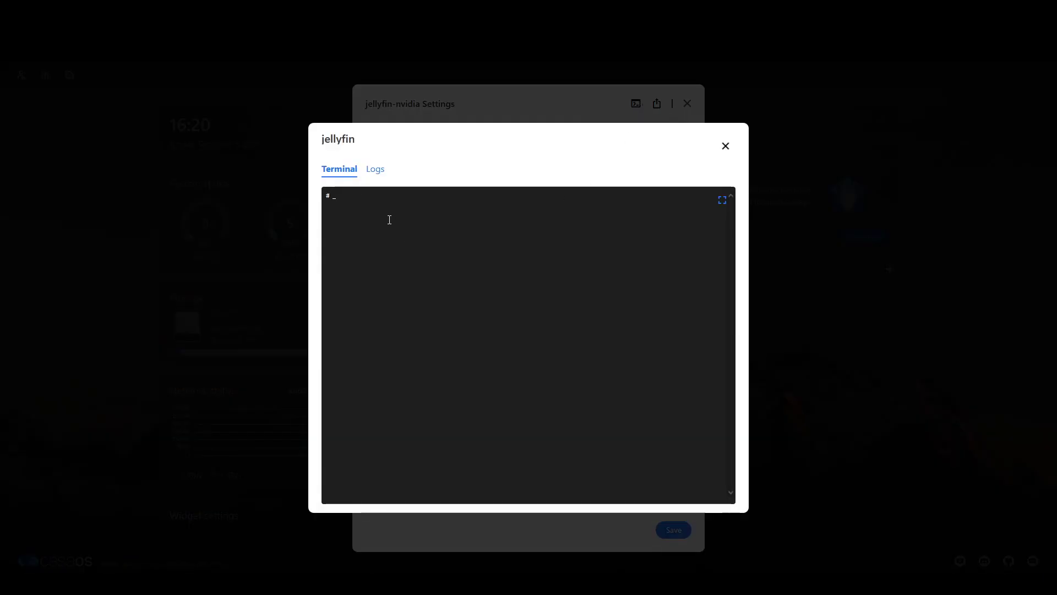
{"action": "right_click", "coordinate": [373, 212]}
{"action": "left_click", "coordinate": [430, 285]}
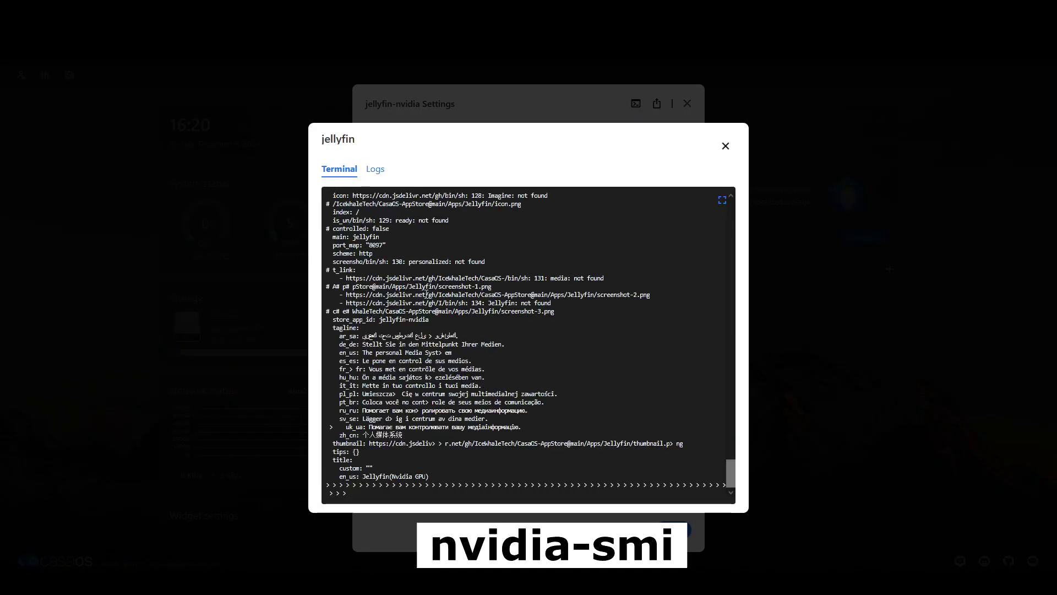
{"action": "key", "text": "ctrl+c"}
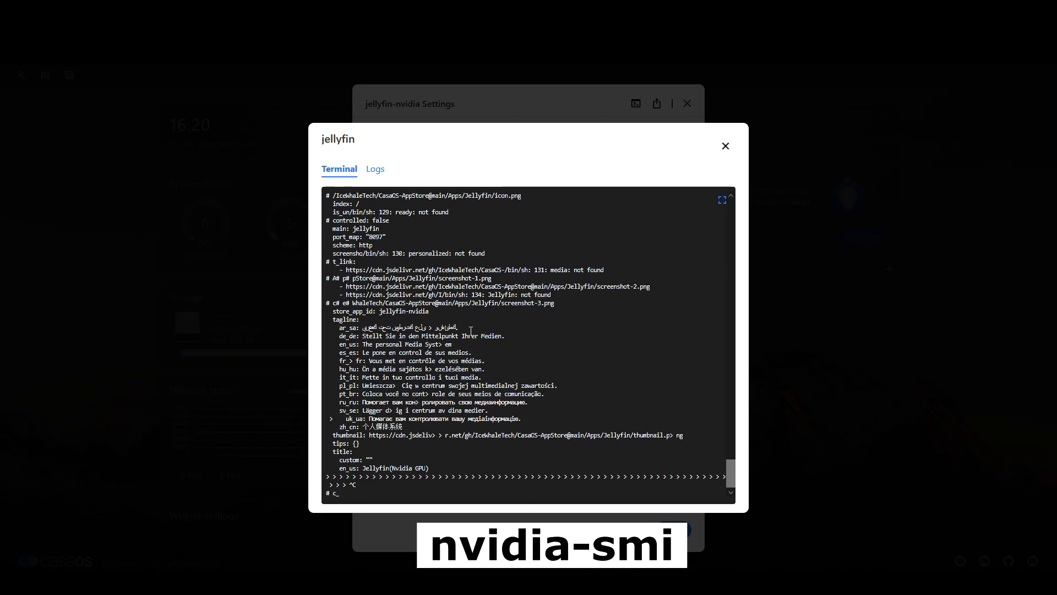
{"action": "type", "text": "clear"}
{"action": "key", "text": "Return"}
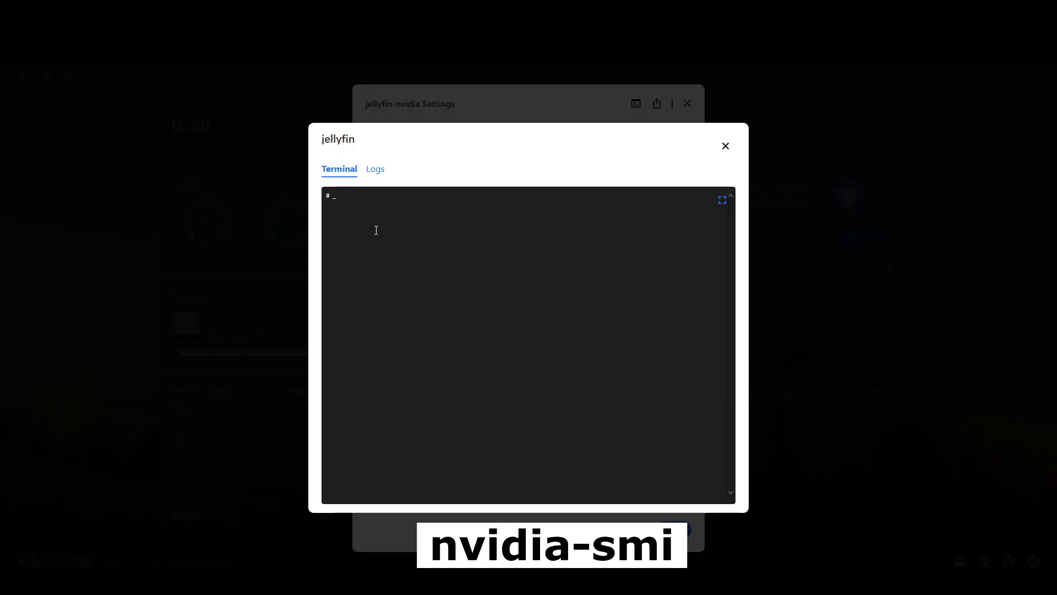
- Run nvidia-smi in the jellyfin container terminal, examine the driver and GPU status table, and return to the CasaOS dashboard
{"action": "right_click", "coordinate": [366, 215]}
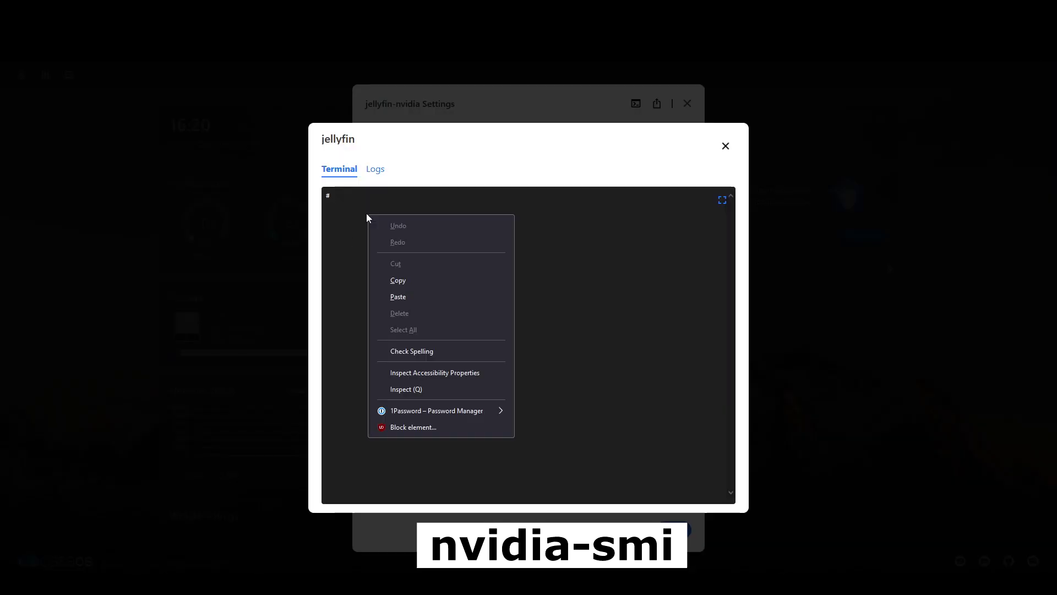
{"action": "left_click", "coordinate": [425, 296]}
{"action": "key", "text": "Return"}
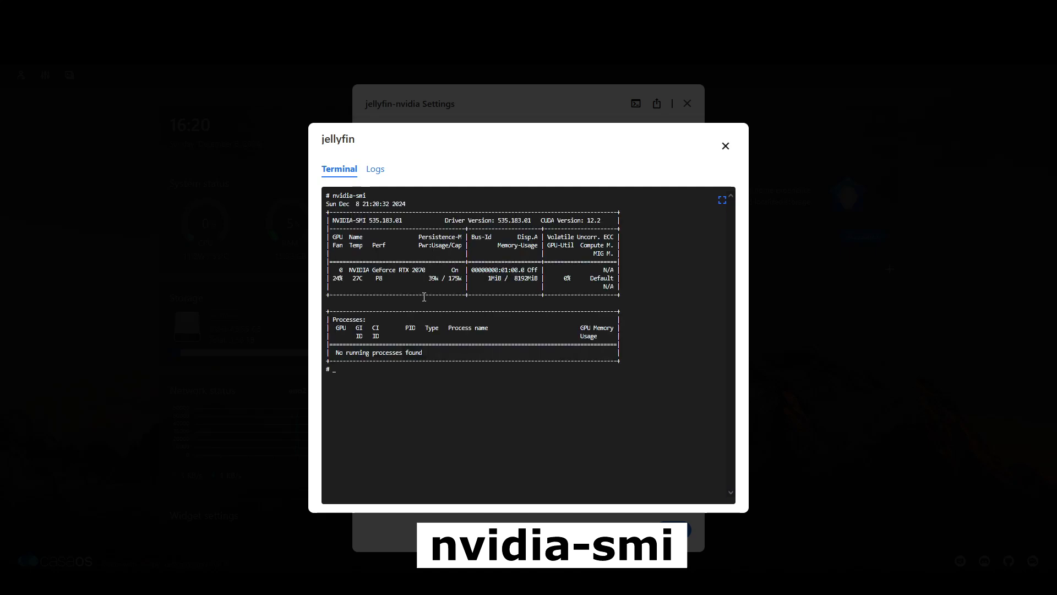
{"action": "left_click_drag", "start_coordinate": [621, 362], "coordinate": [304, 214]}
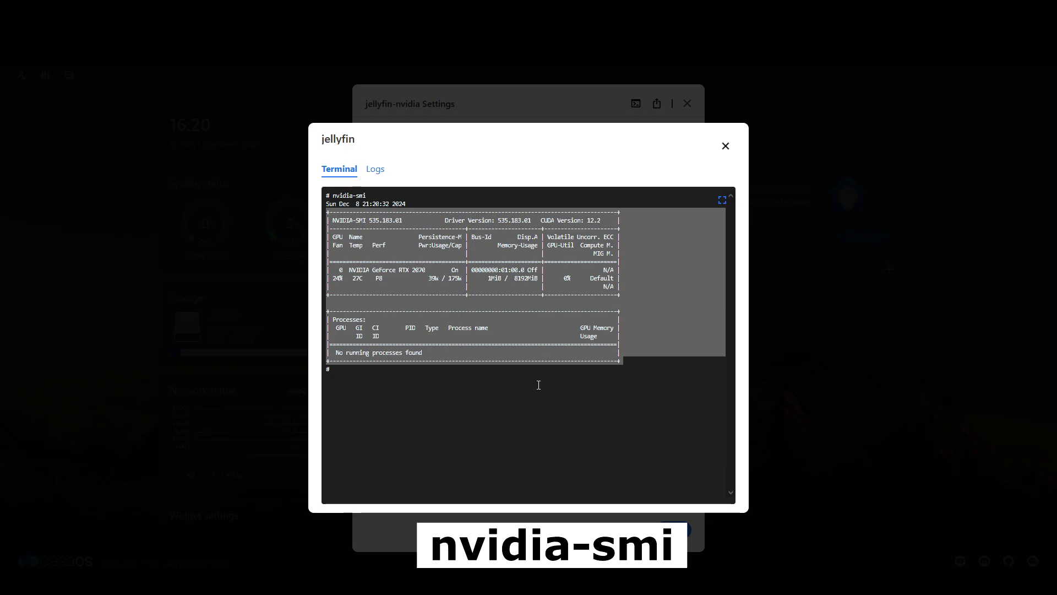
{"action": "left_click", "coordinate": [395, 381]}
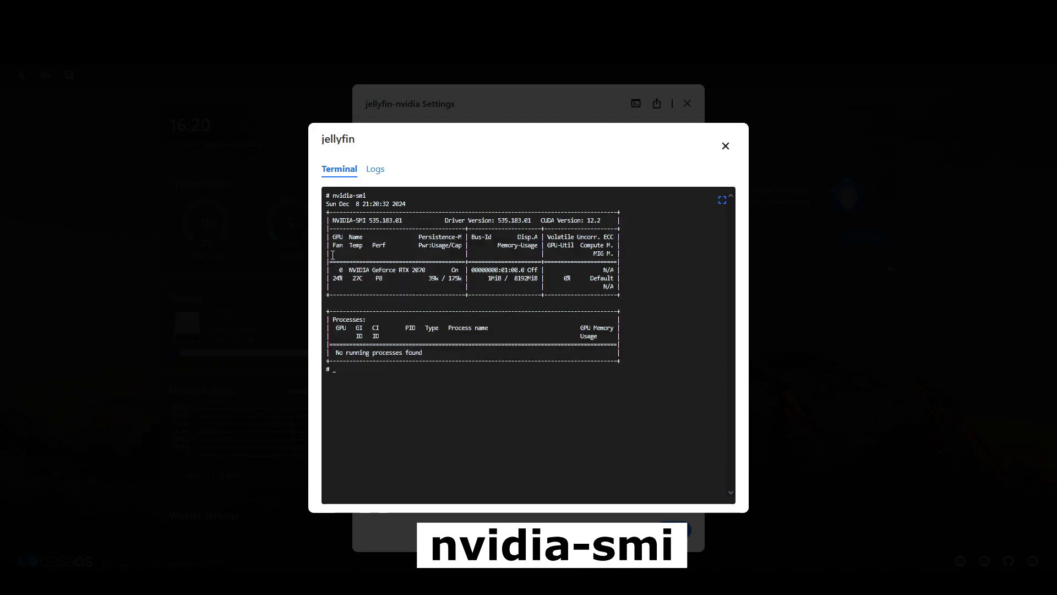
{"action": "left_click_drag", "start_coordinate": [327, 212], "coordinate": [640, 359]}
{"action": "left_click", "coordinate": [633, 396]}
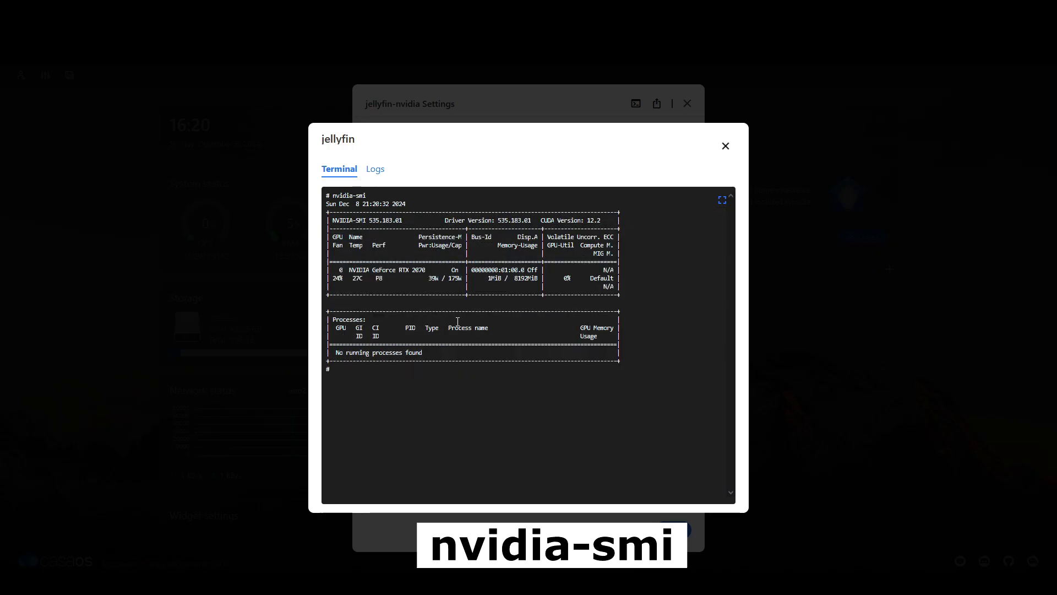
{"action": "left_click", "coordinate": [726, 146]}
{"action": "left_click", "coordinate": [684, 107]}
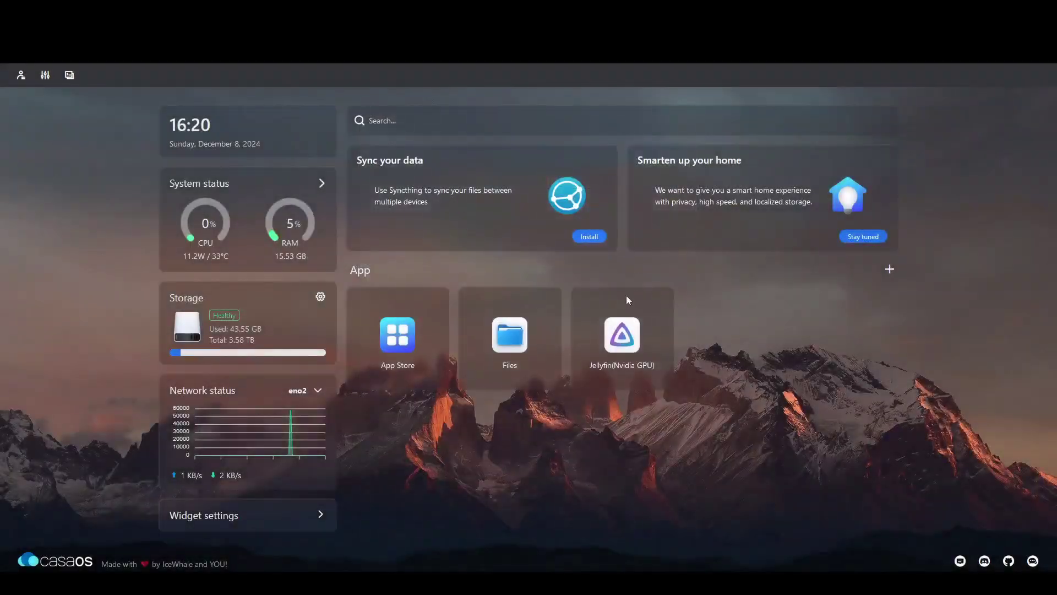
- Launch Jellyfin(Nvidia GPU) and open the playback transcoding settings in its administration dashboard
{"action": "left_click", "coordinate": [619, 336]}
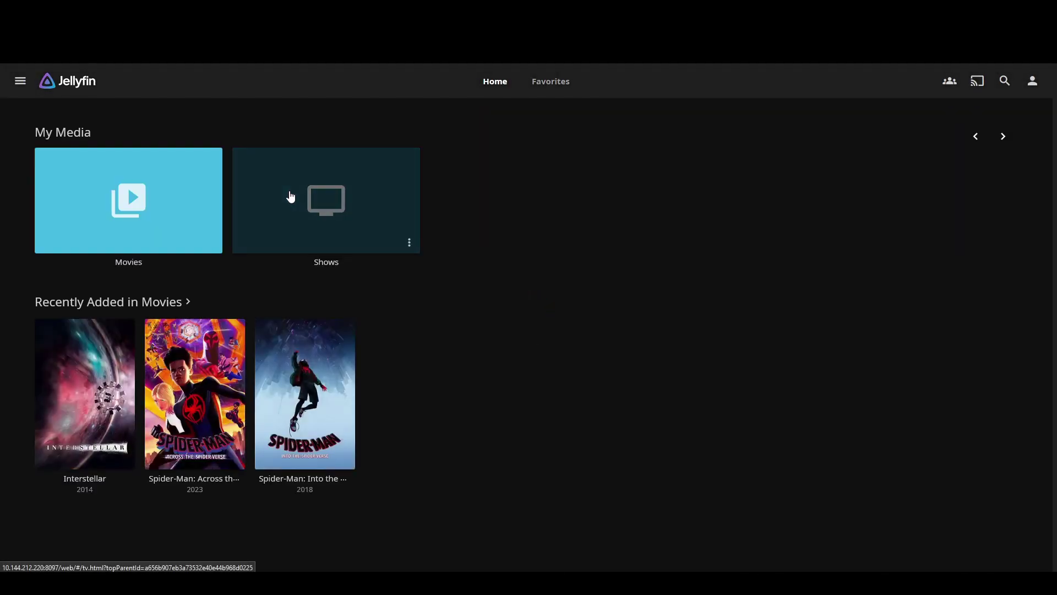
{"action": "left_click", "coordinate": [19, 81]}
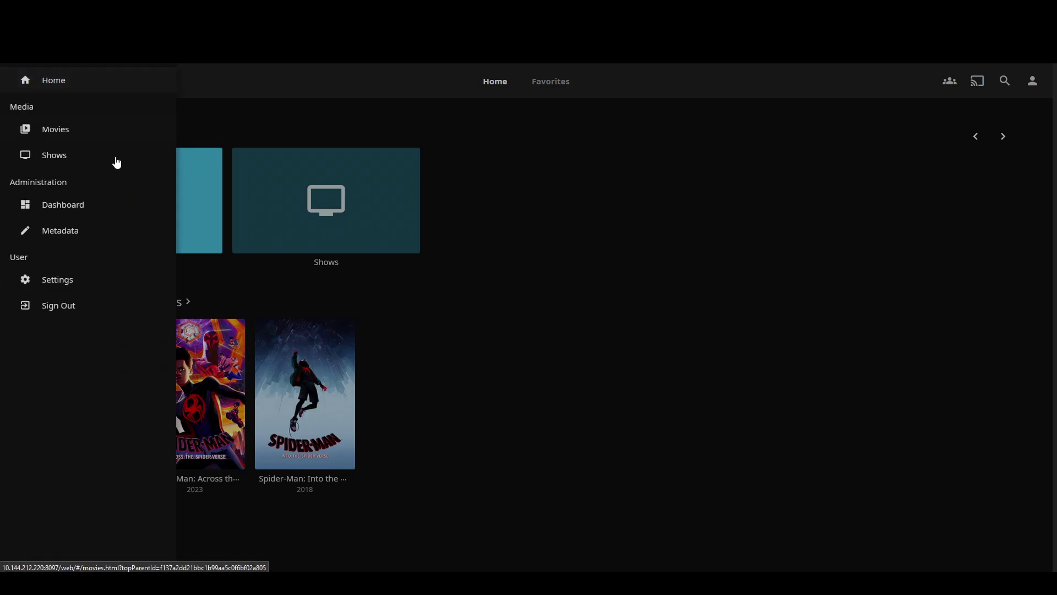
{"action": "left_click", "coordinate": [57, 211]}
{"action": "left_click", "coordinate": [47, 246]}
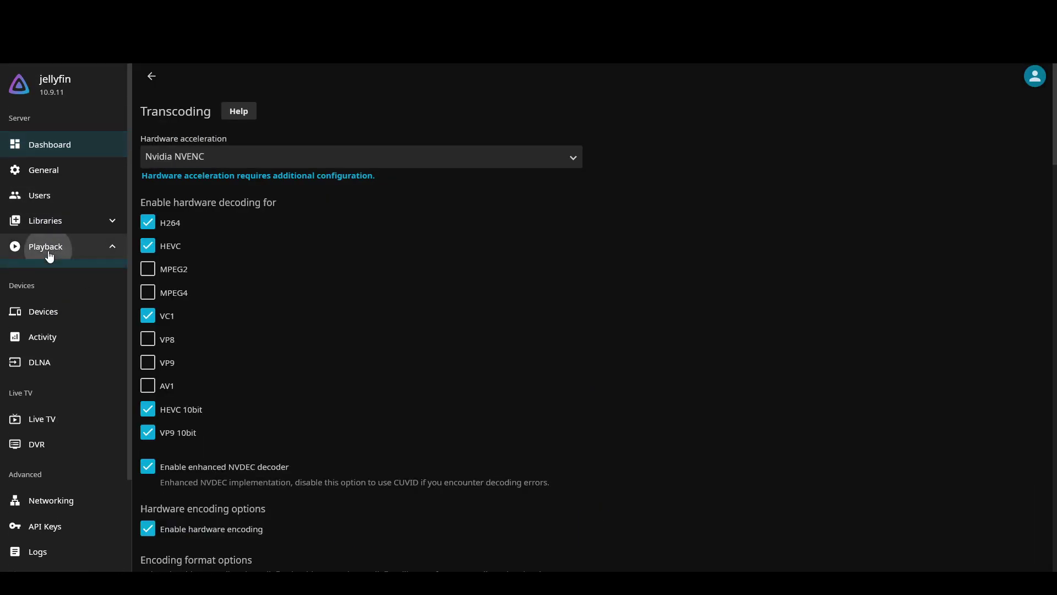
- Select Nvidia NVENC as hardware acceleration, review the decoding and encoding options, and save the transcoding settings, acknowledging the notice
{"action": "left_click", "coordinate": [163, 158]}
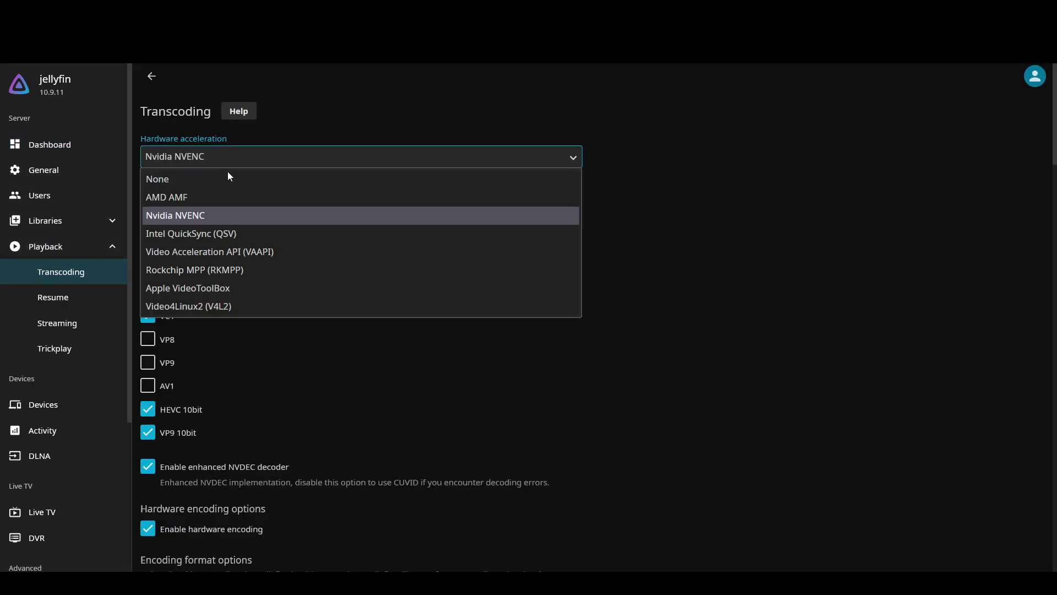
{"action": "left_click", "coordinate": [208, 219]}
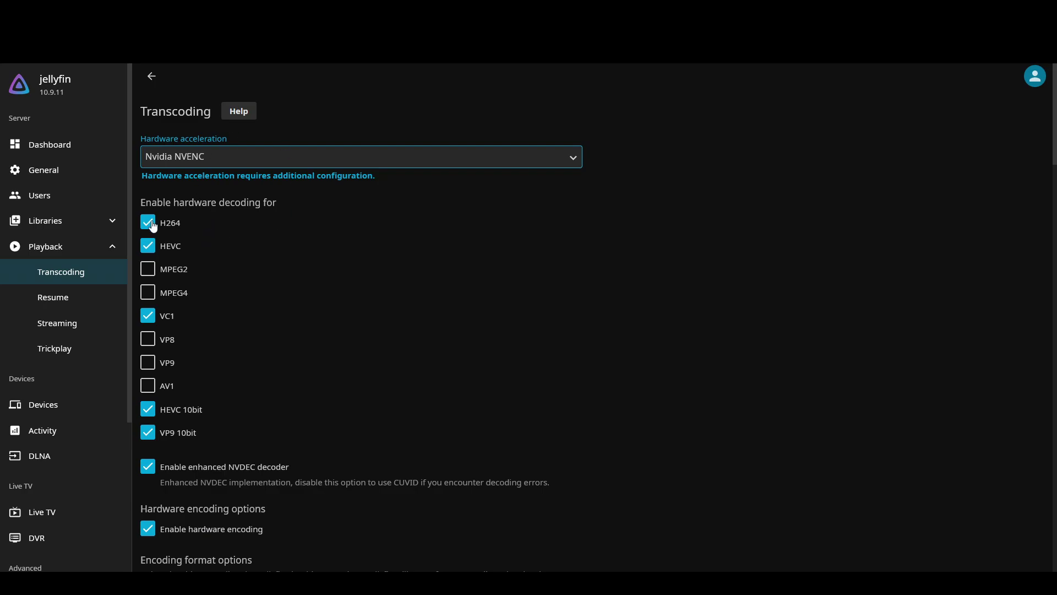
{"action": "scroll", "coordinate": [387, 207], "scroll_direction": "down", "scroll_amount": 4}
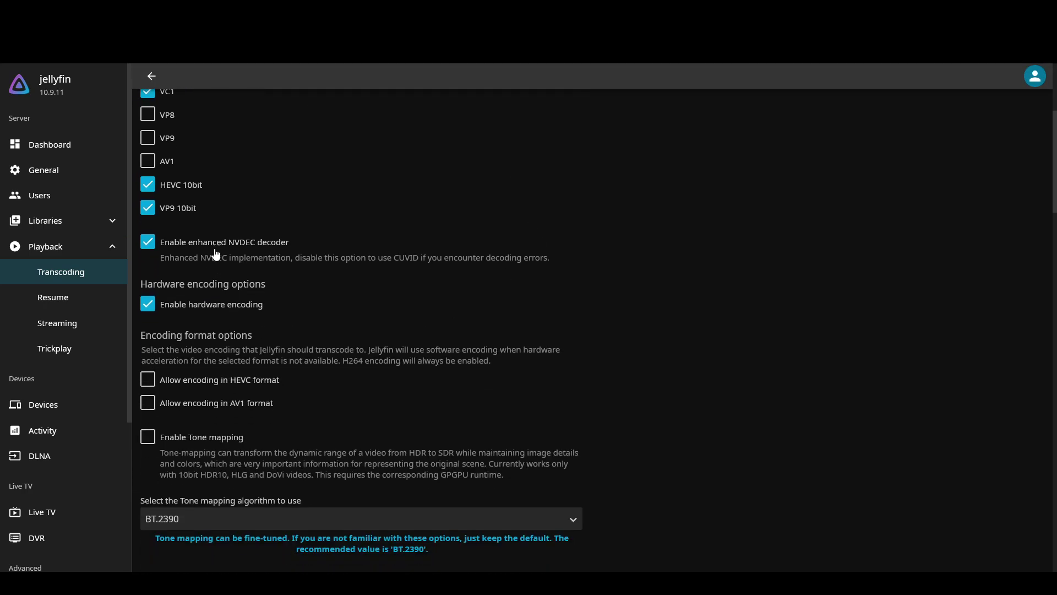
{"action": "scroll", "coordinate": [771, 269], "scroll_direction": "down", "scroll_amount": 3}
{"action": "scroll", "coordinate": [772, 275], "scroll_direction": "down", "scroll_amount": 20}
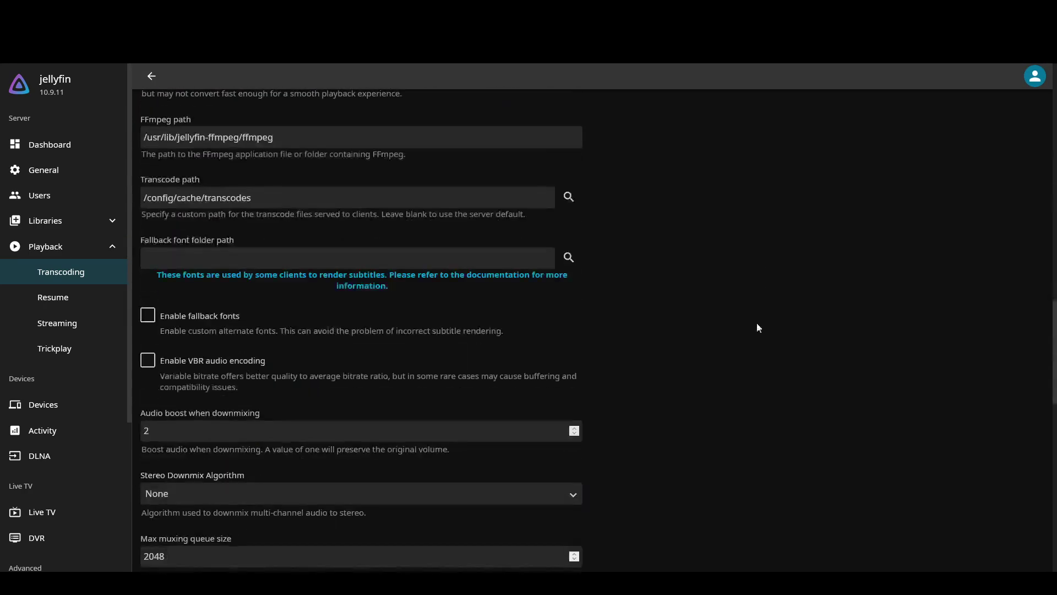
{"action": "left_click", "coordinate": [407, 518]}
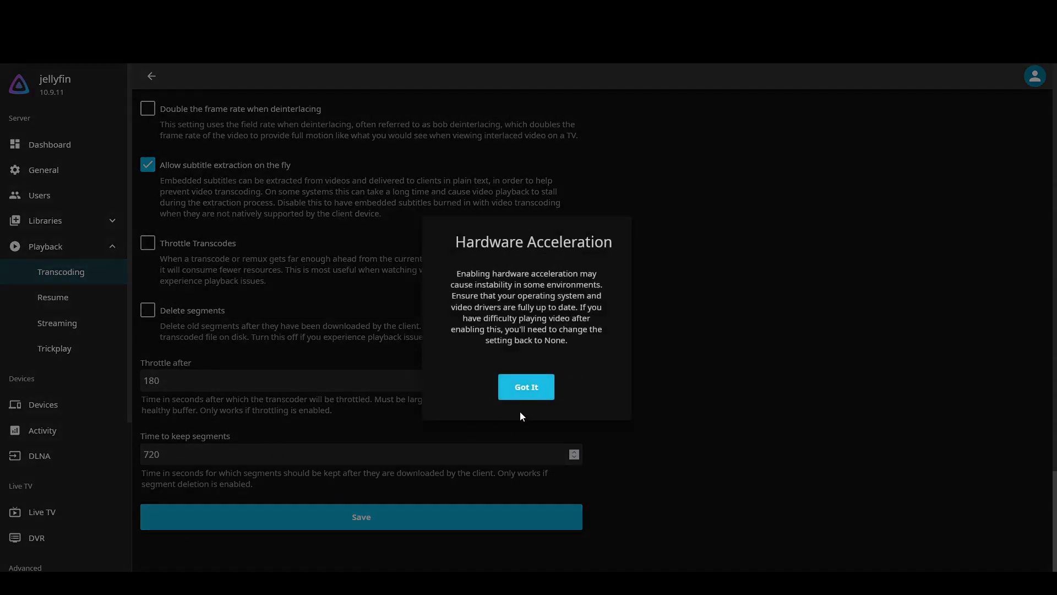
{"action": "left_click", "coordinate": [512, 390]}
- Play Interstellar from the Jellyfin home page with the sound muted, and examine the play method and transcoding details in the playback info
{"action": "left_click", "coordinate": [55, 80]}
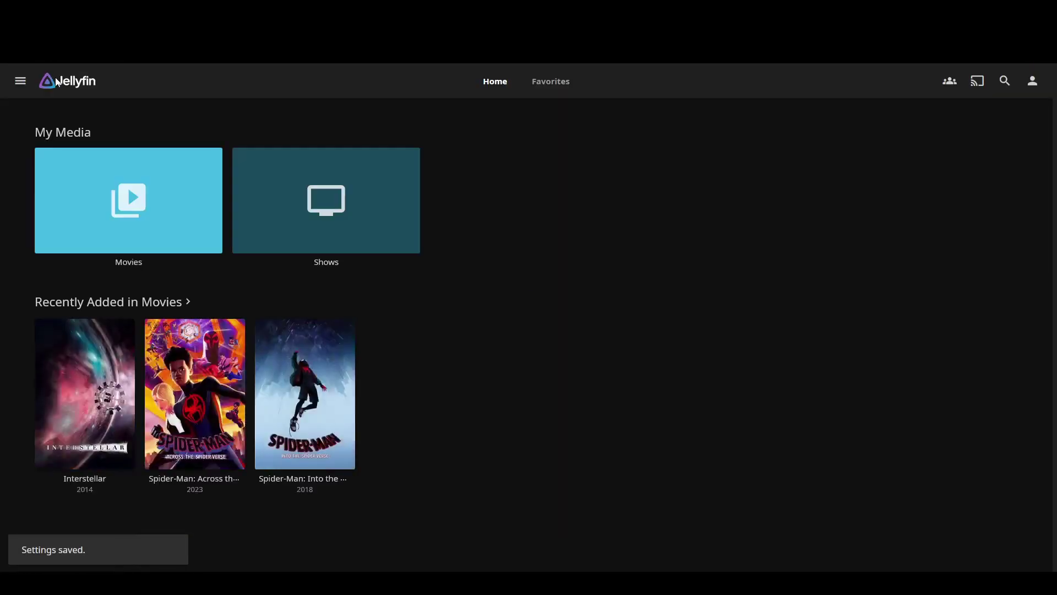
{"action": "left_click", "coordinate": [84, 391]}
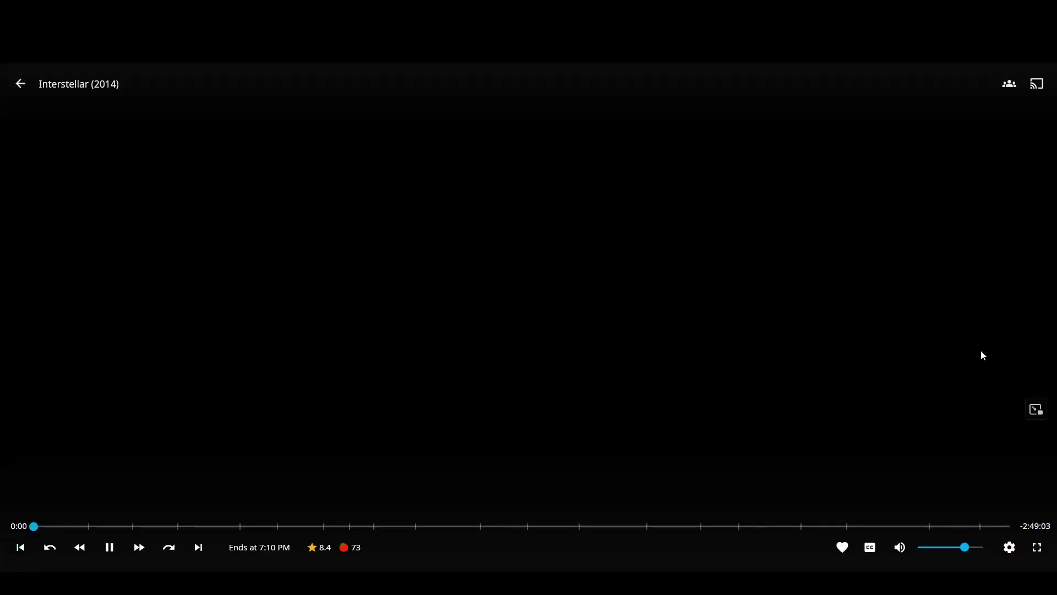
{"action": "left_click", "coordinate": [900, 547]}
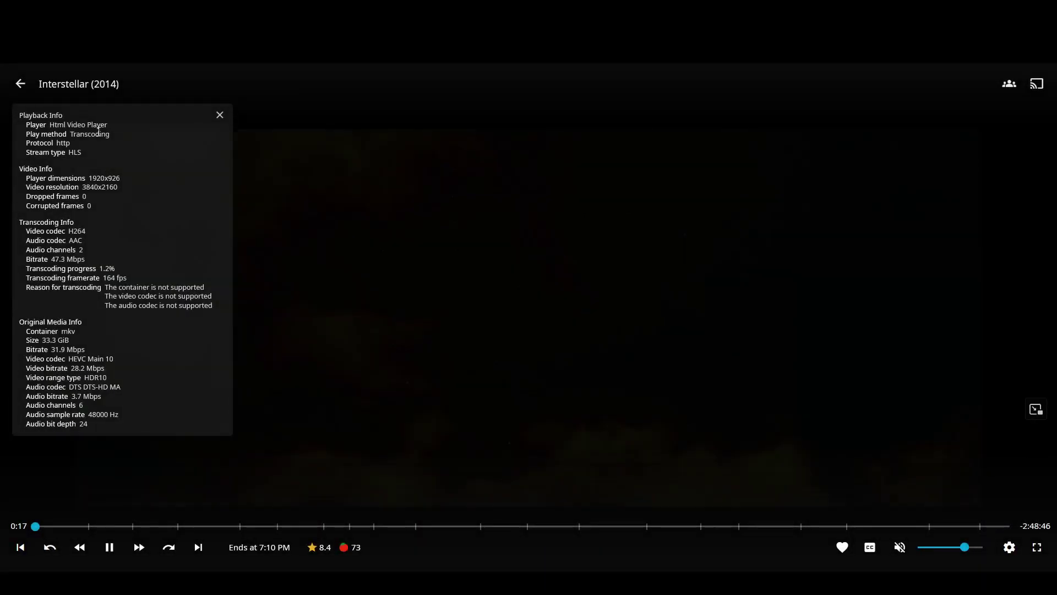
{"action": "double_click", "coordinate": [98, 133]}
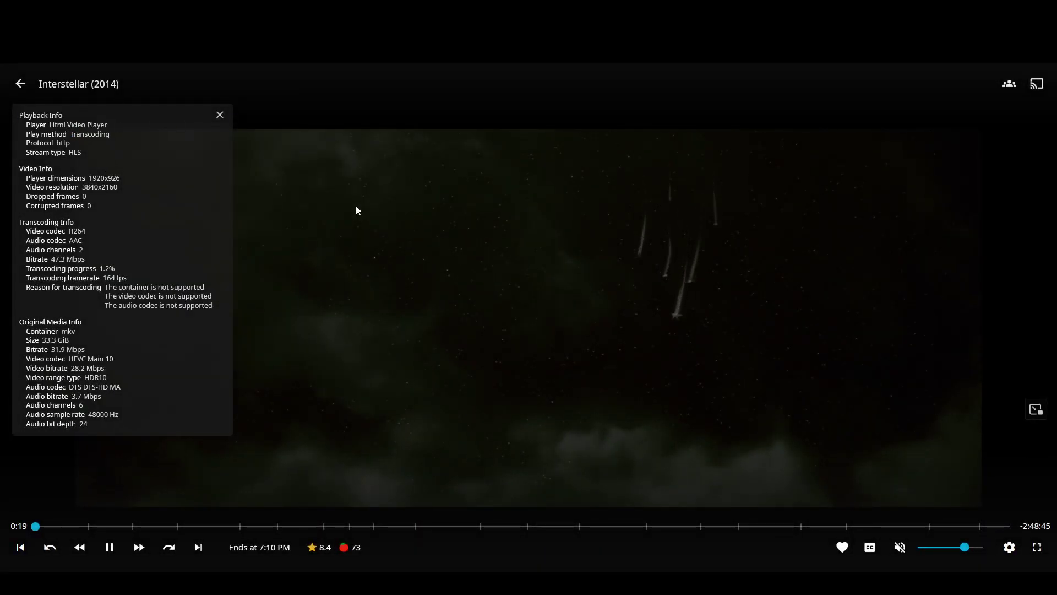